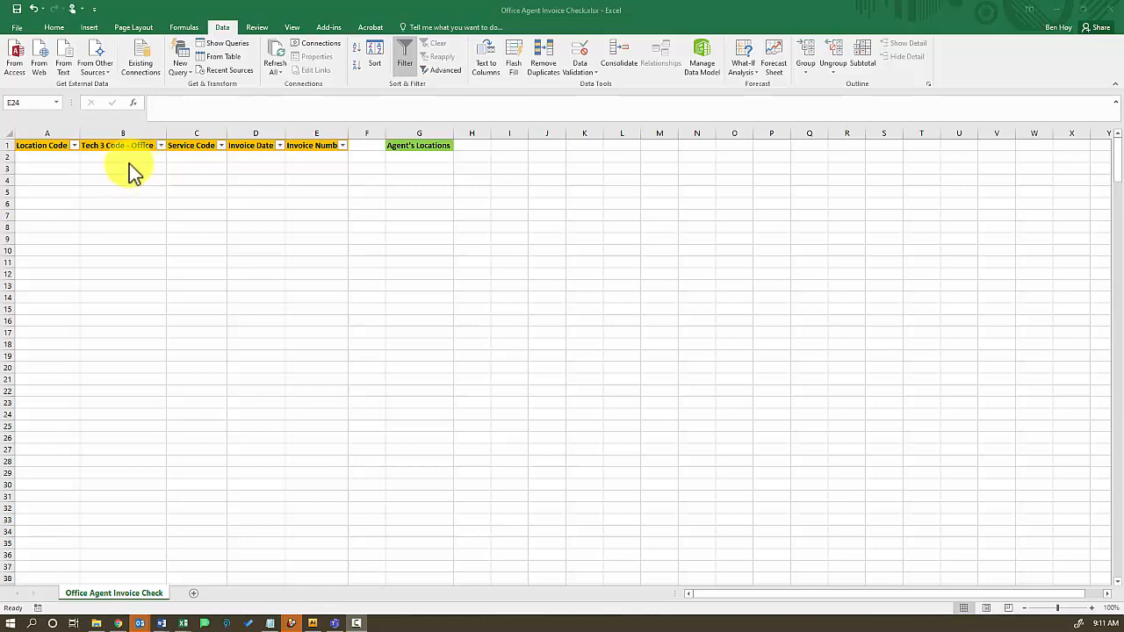
Select cell A2, the first empty data row of the Office Agent Invoice Check table
left_click(115, 158)
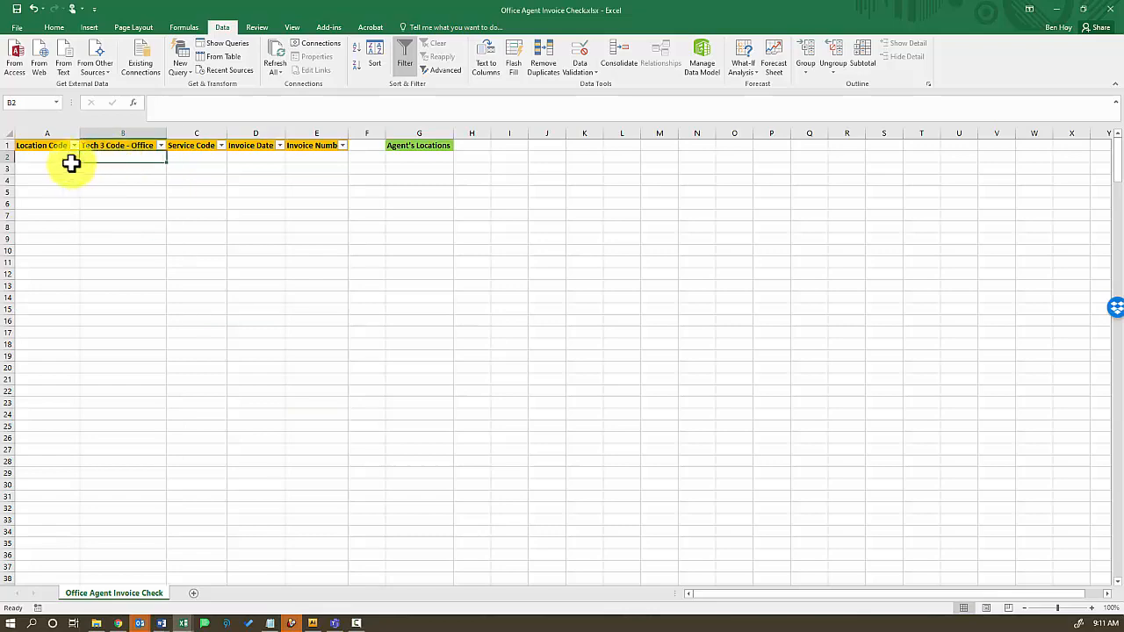
left_click(61, 158)
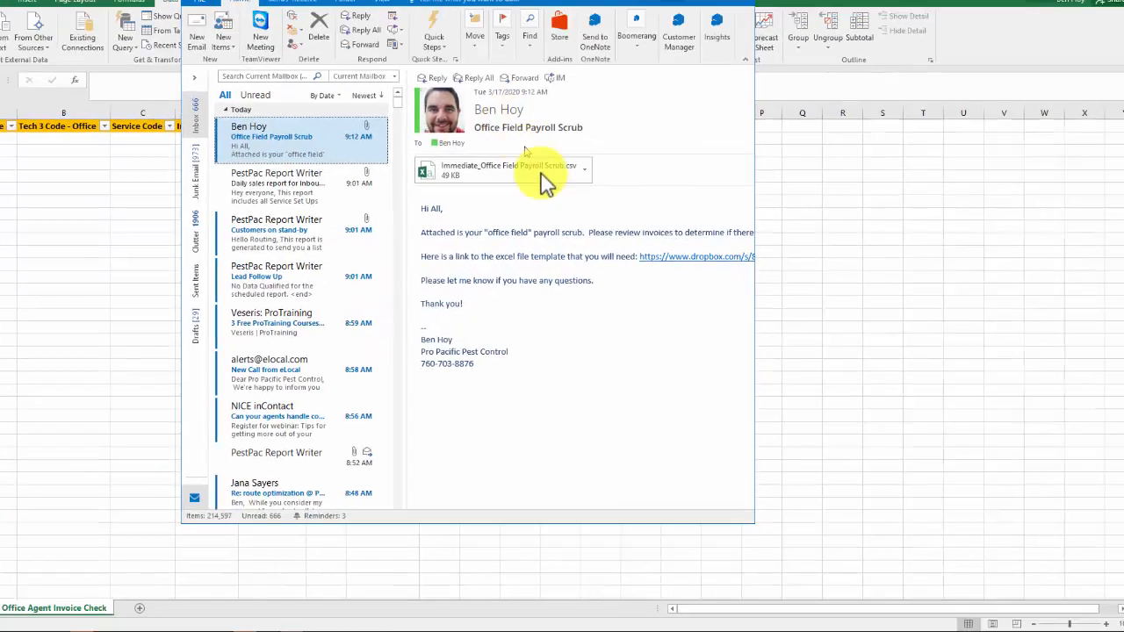
left_click_drag(418, 15, 512, 12)
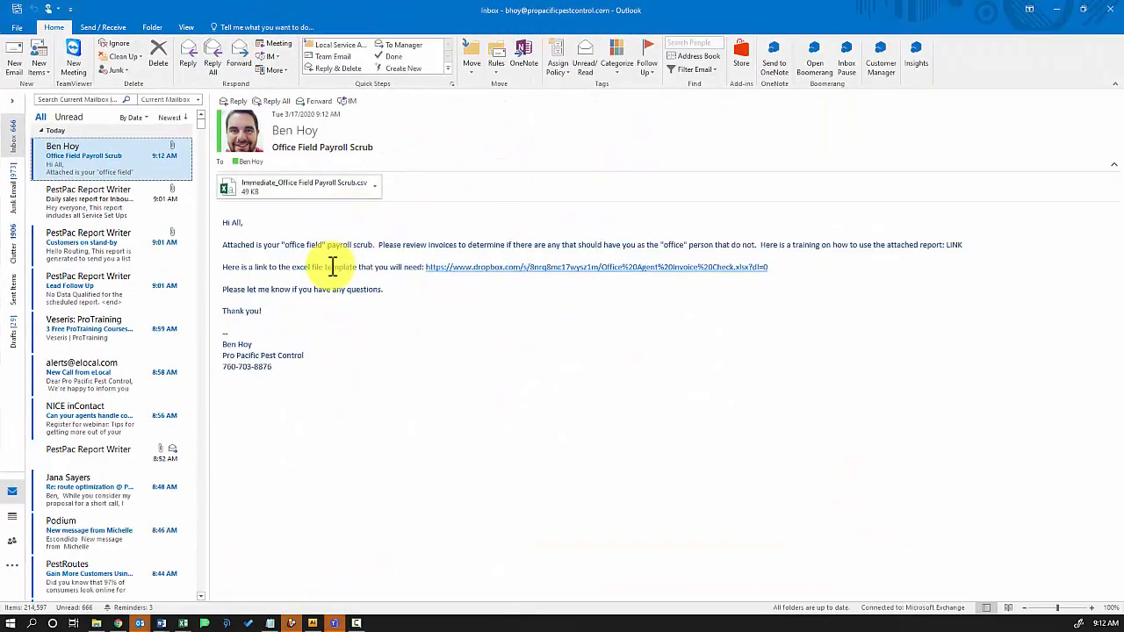
Open the payroll scrub .csv attachment in Excel and look over its invoice headers and first rows
double_click(314, 195)
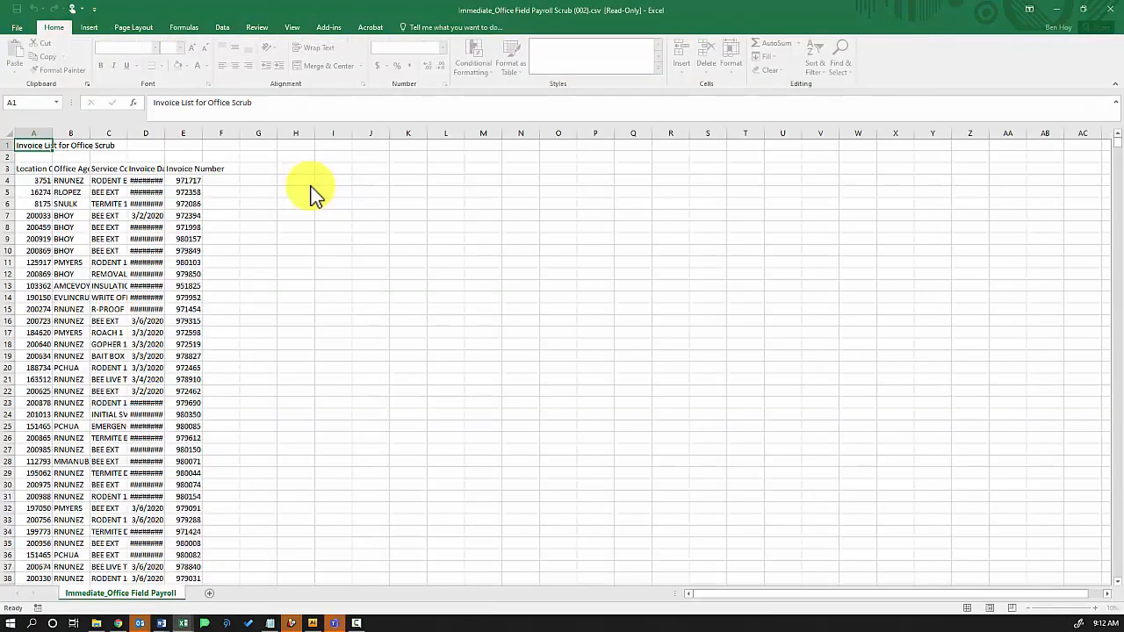
left_click(225, 272)
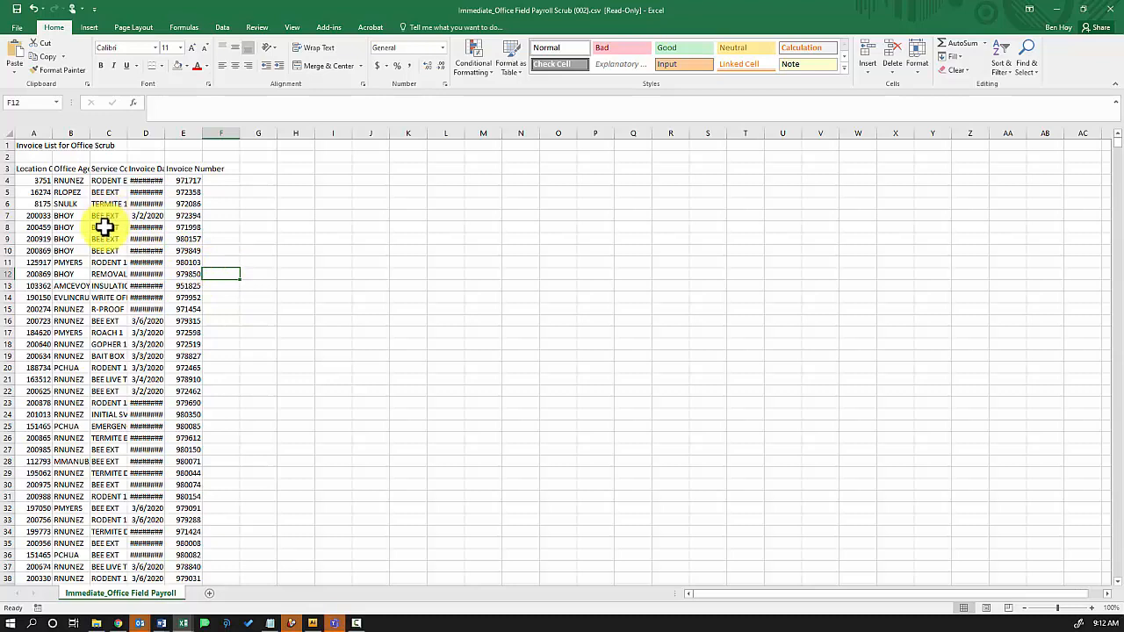
left_click(97, 262)
left_click_drag(32, 170, 112, 168)
left_click_drag(28, 168, 138, 313)
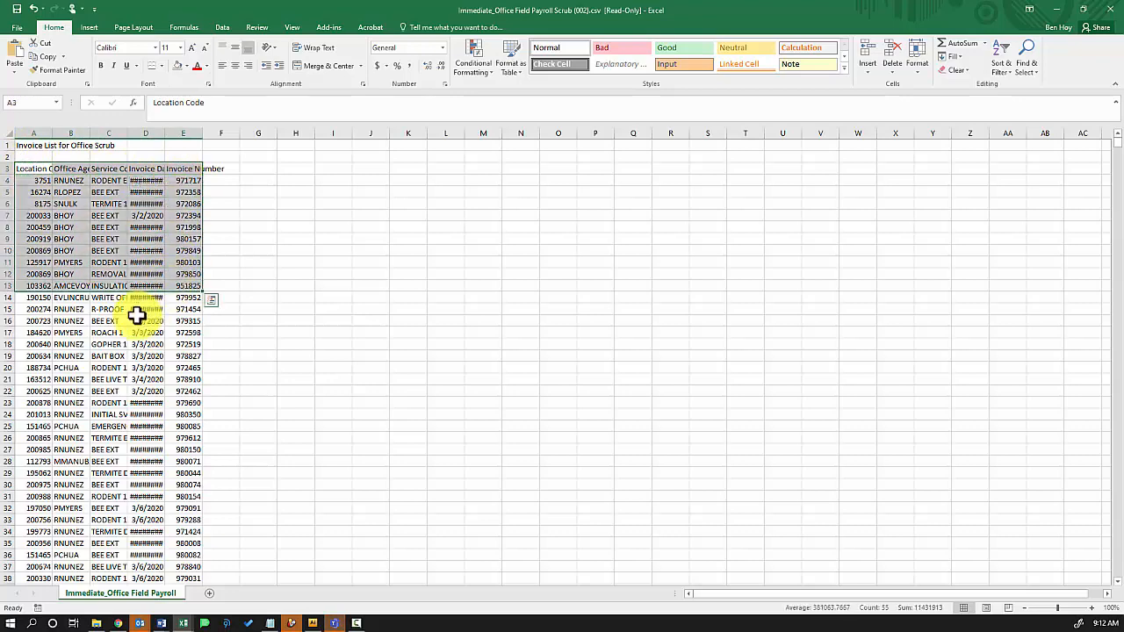
left_click(38, 256)
Delete the 'Office Agent Location Invoice Scrub' title row 317 below the invoice list
key("ctrl+Down")
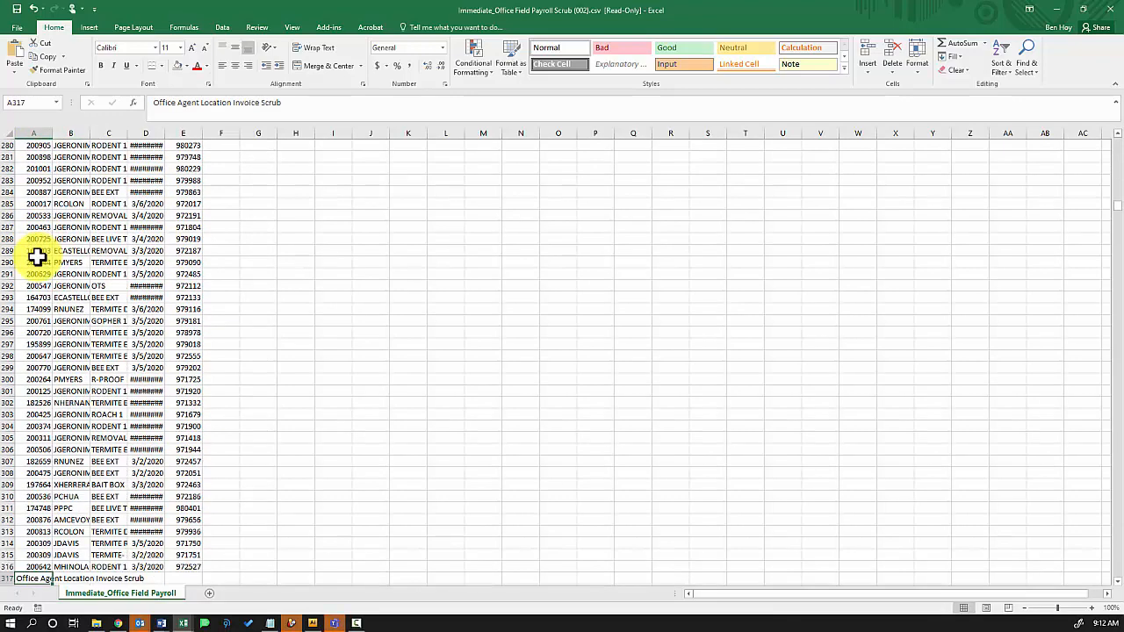
scroll(72, 364, "down", 4)
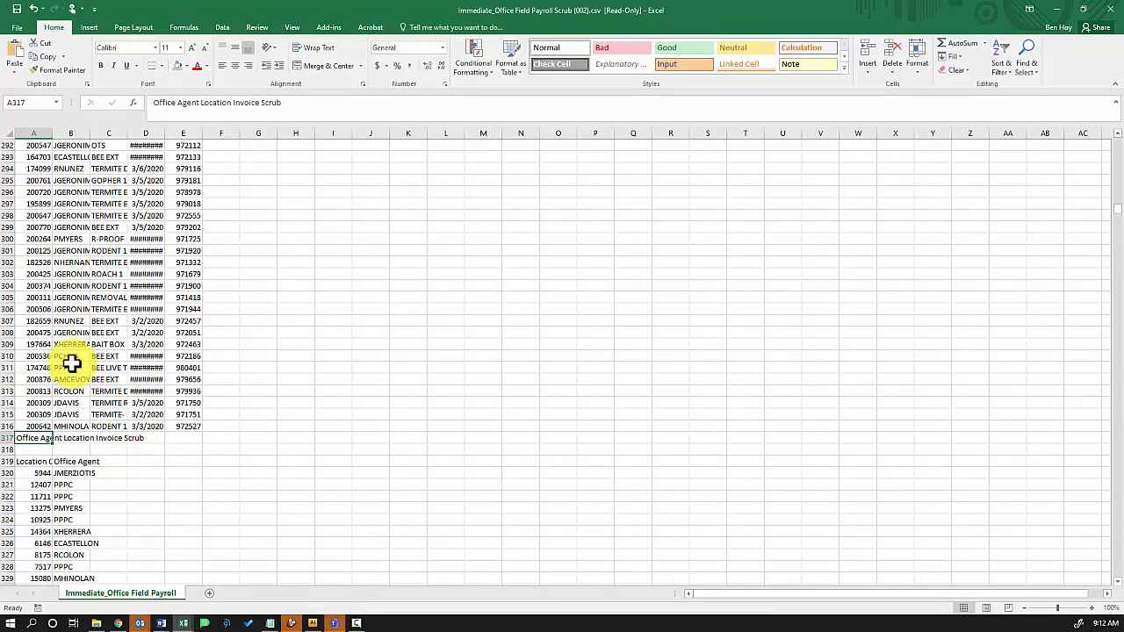
scroll(100, 341, "down", 2)
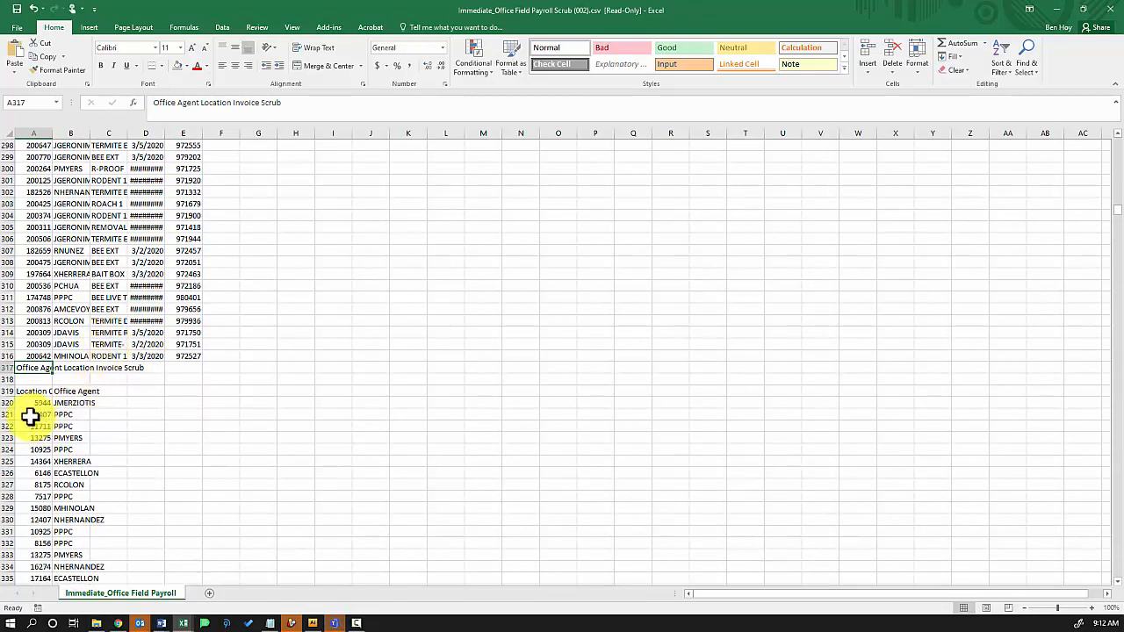
left_click_drag(30, 403, 67, 403)
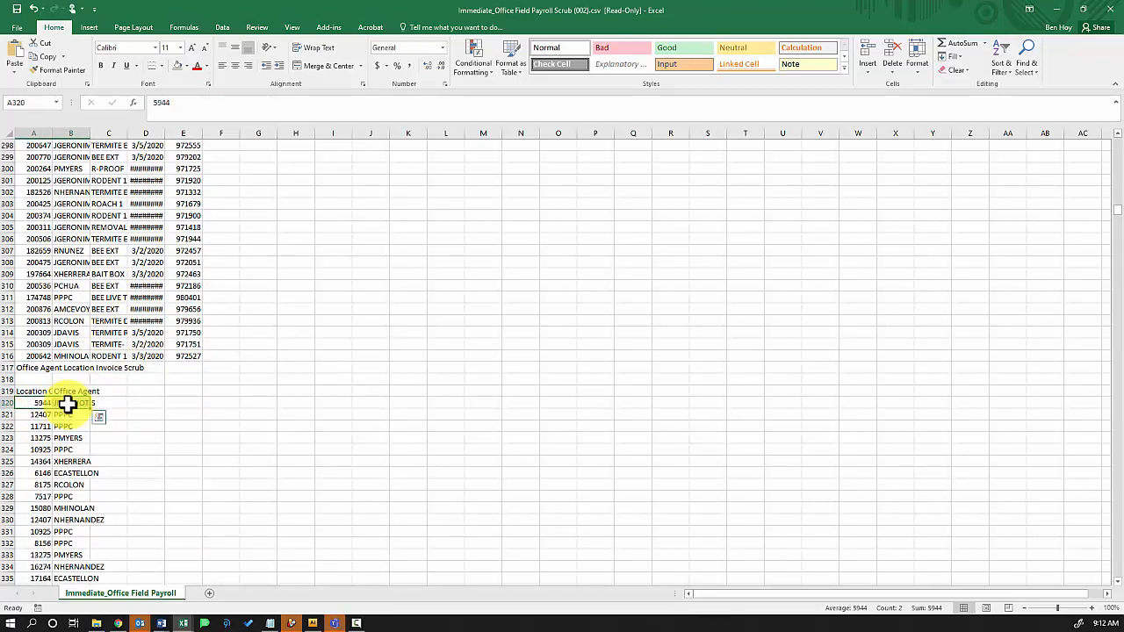
left_click(42, 348)
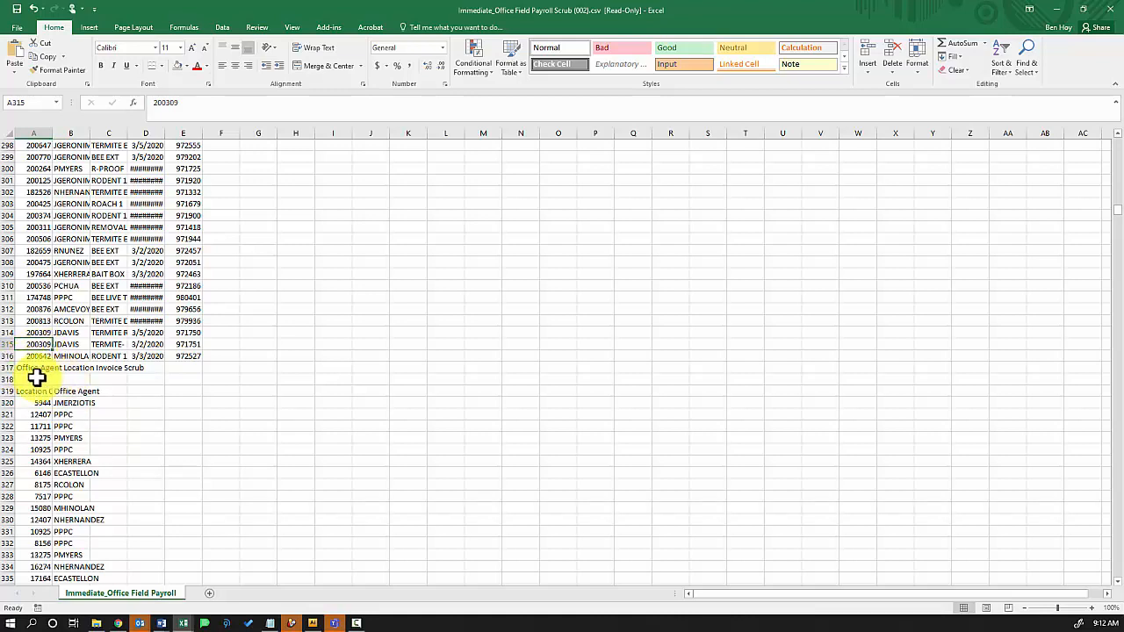
left_click_drag(27, 367, 143, 366)
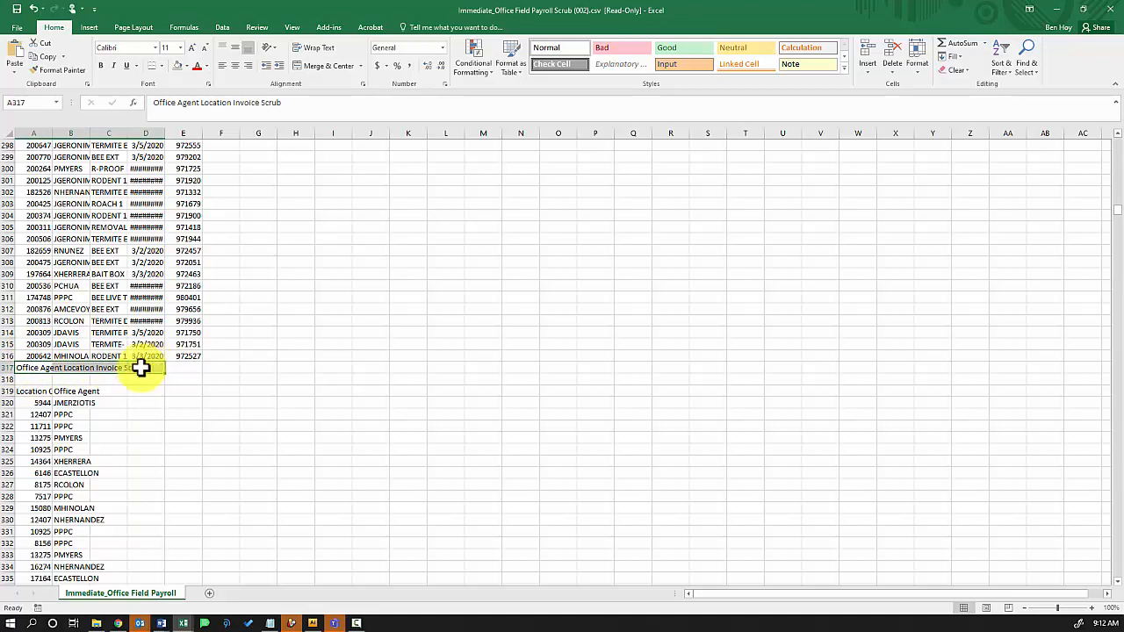
key("Down")
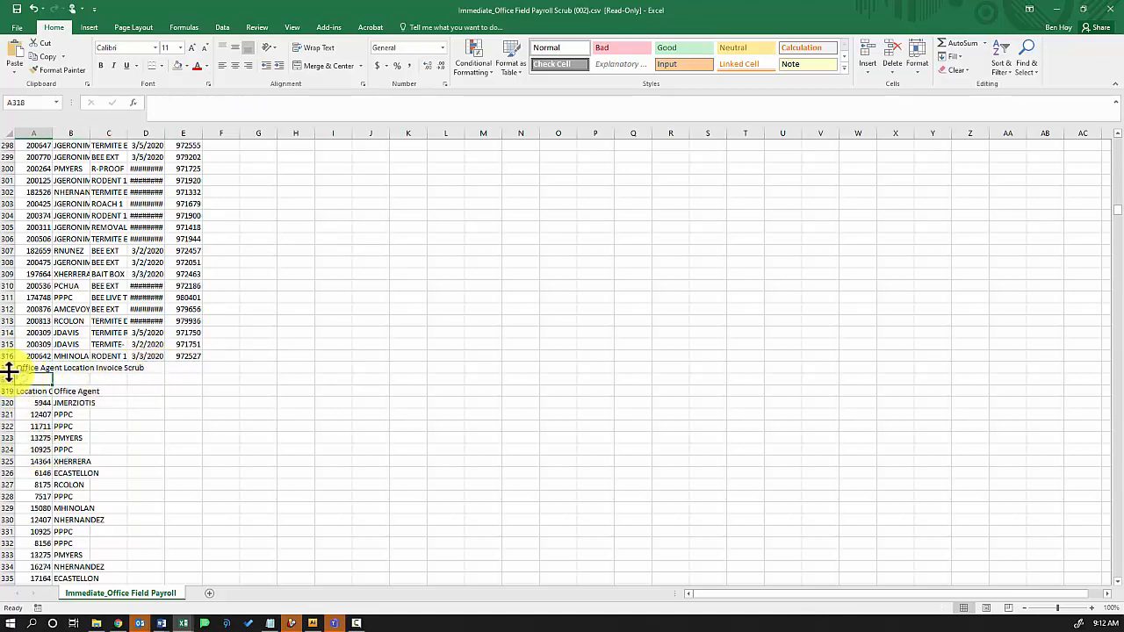
left_click(9, 367)
right_click(9, 369)
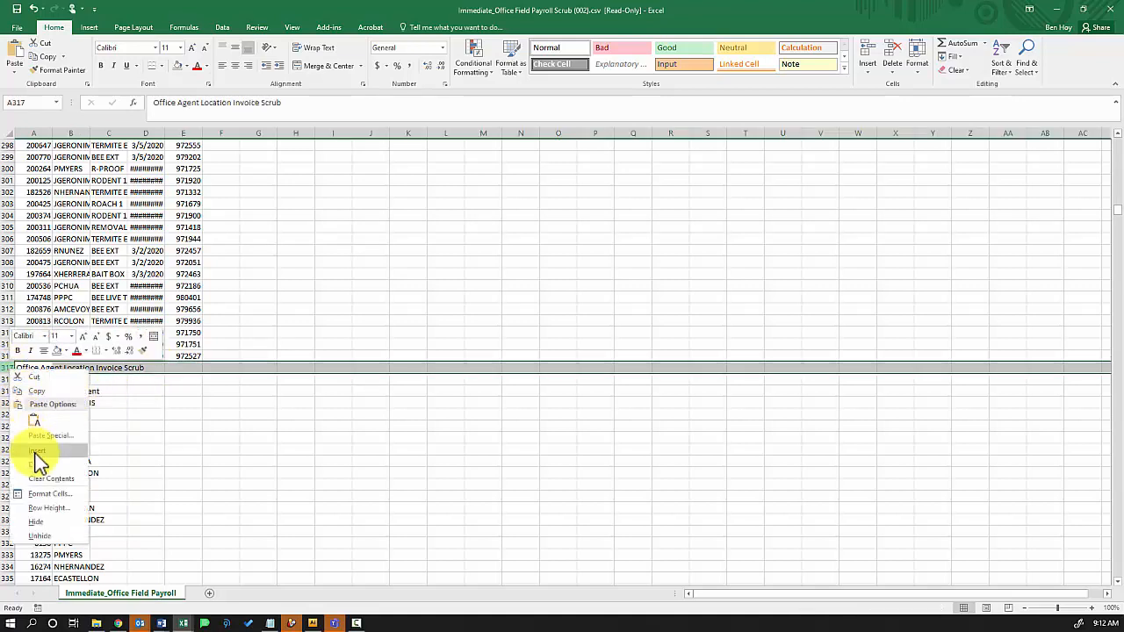
left_click(50, 472)
left_click(26, 357)
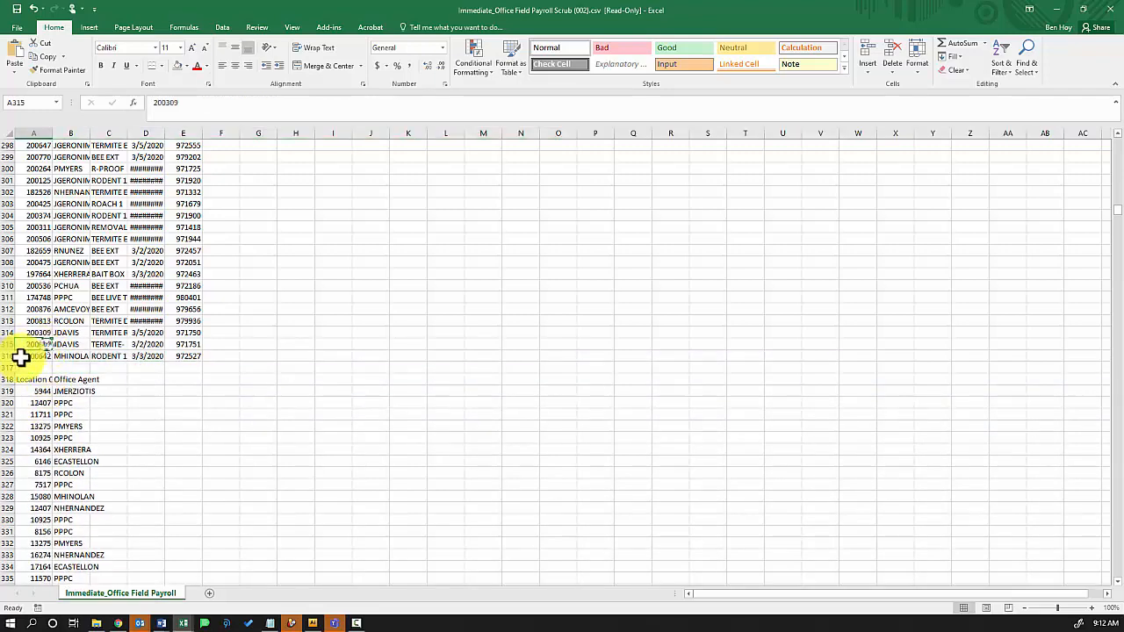
key("ctrl+Up")
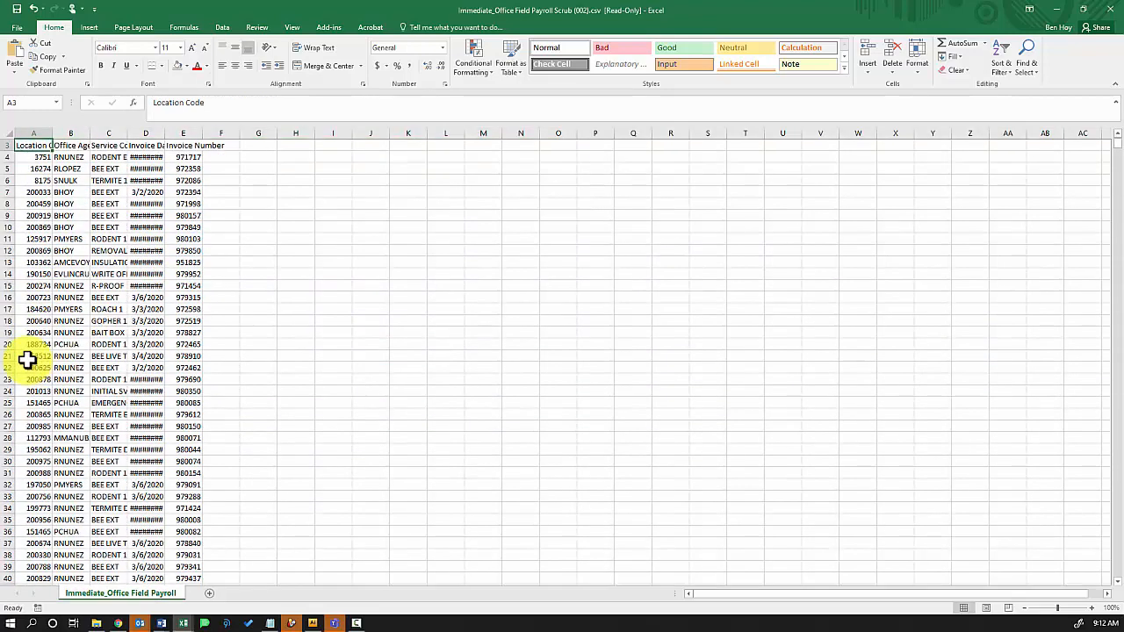
Copy all invoice rows across columns A–E, from location code 3751 down to the last invoice
left_click(25, 159)
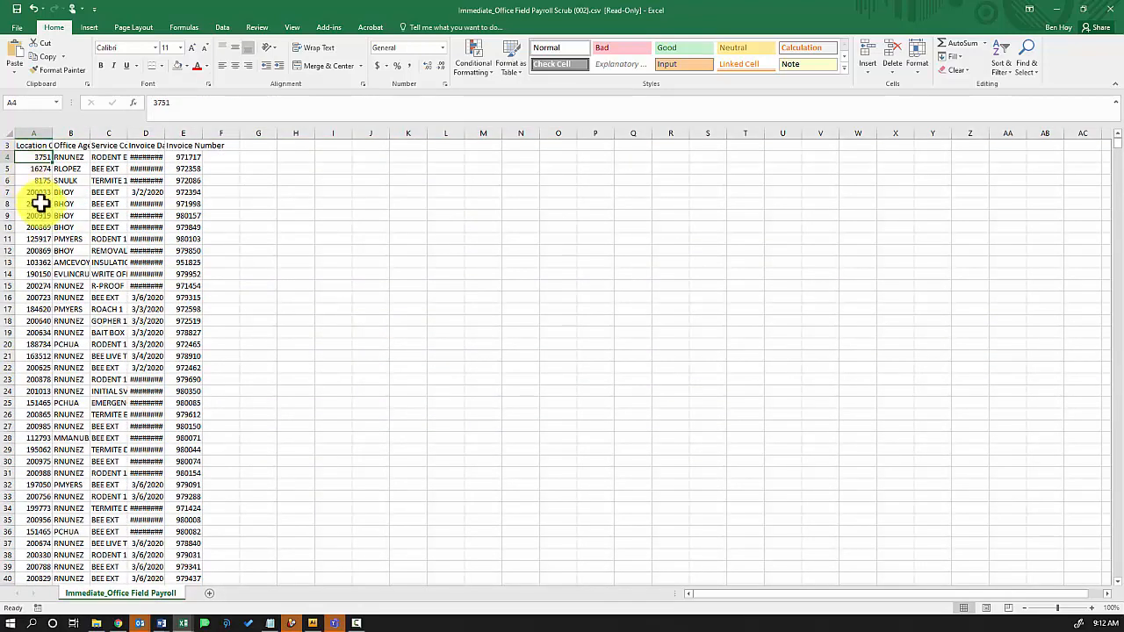
scroll(37, 205, "up", 1)
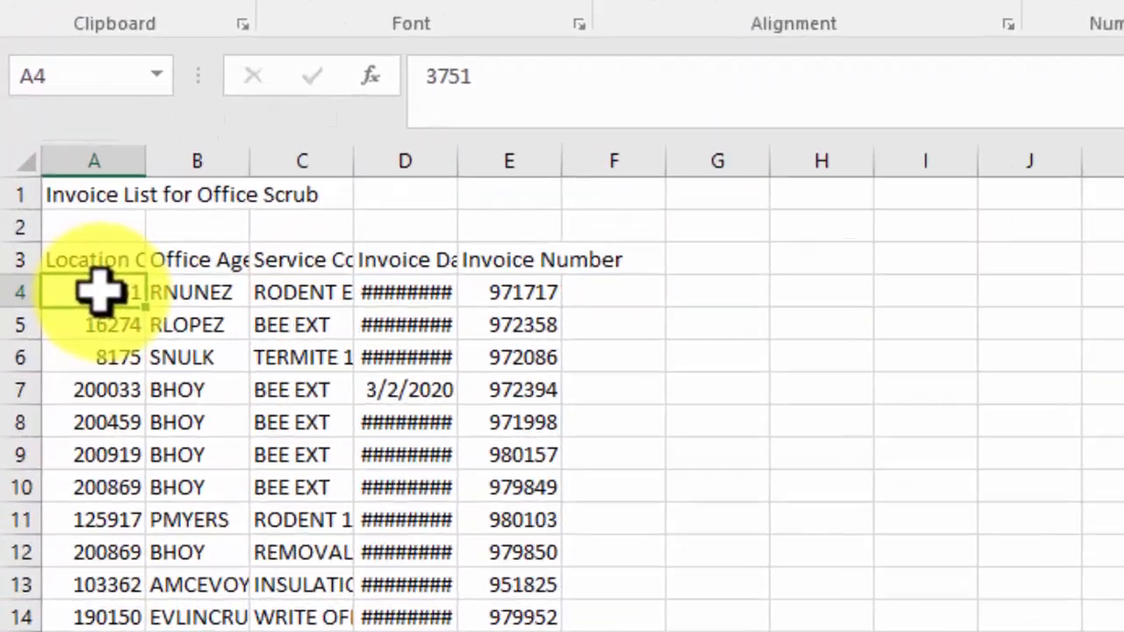
left_click_drag(33, 177, 173, 175)
left_click_drag(96, 255, 606, 259)
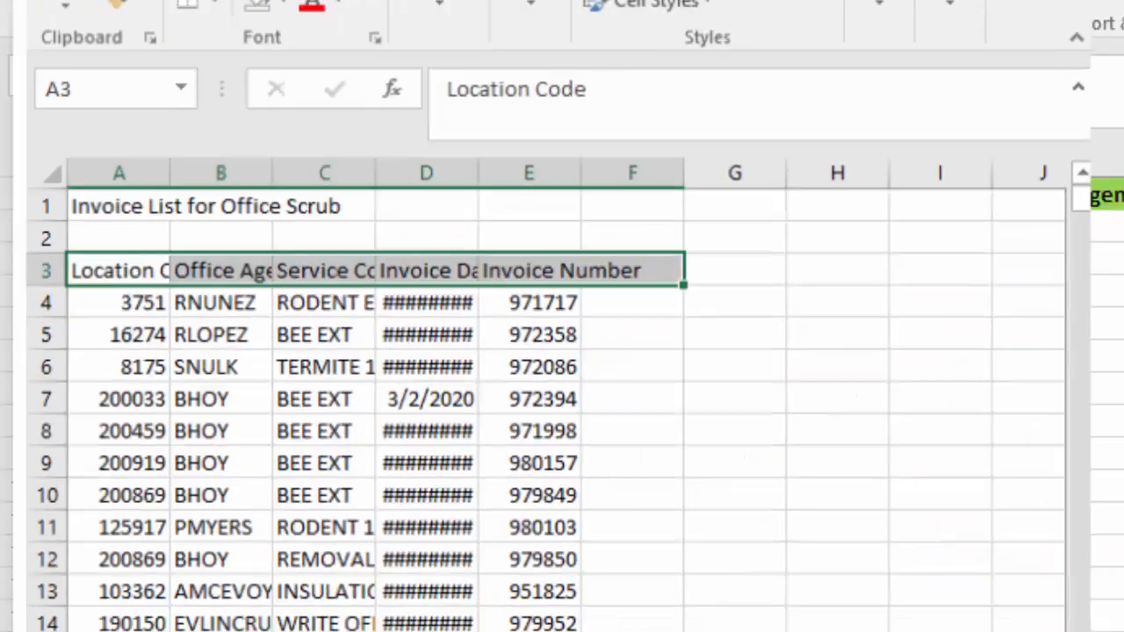
left_click(306, 423)
left_click(98, 293)
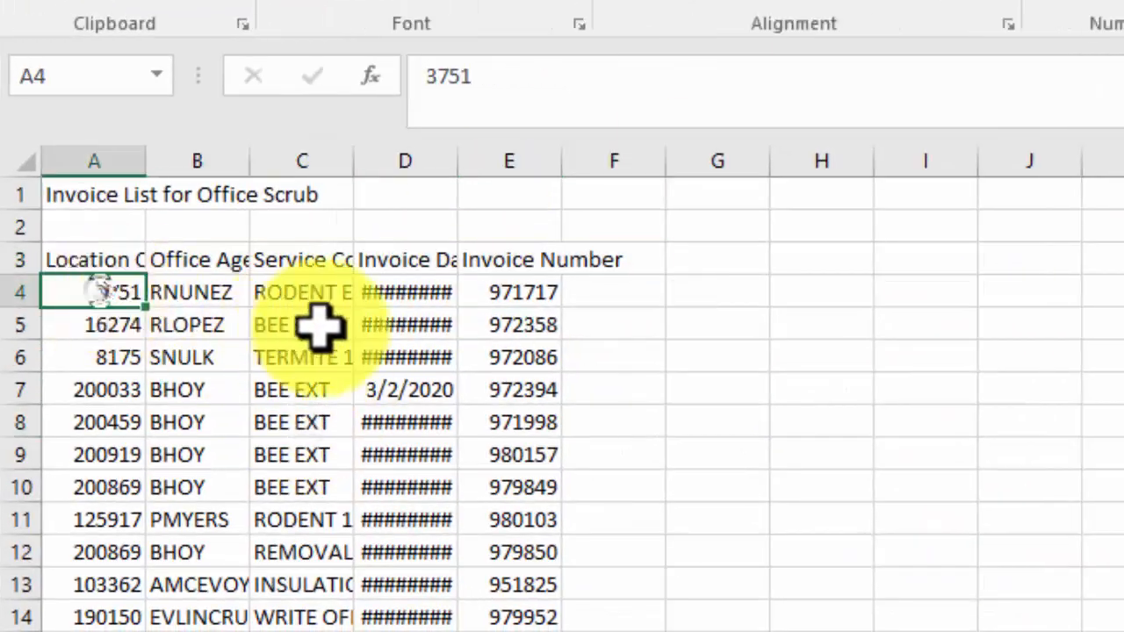
key("ctrl+shift+Right")
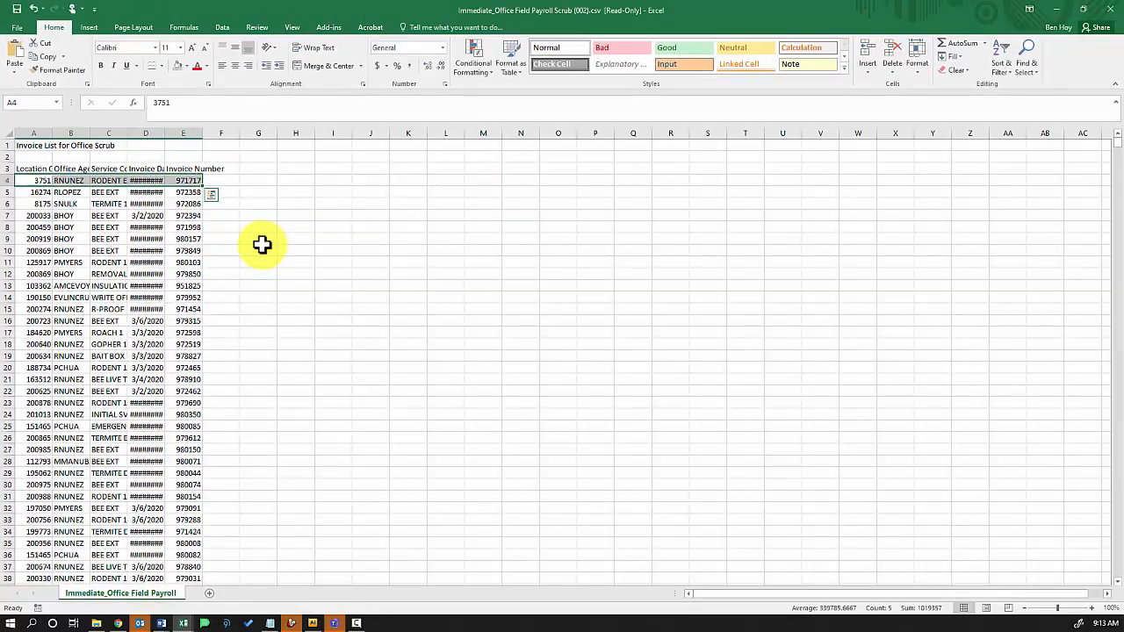
key("ctrl+shift+Down")
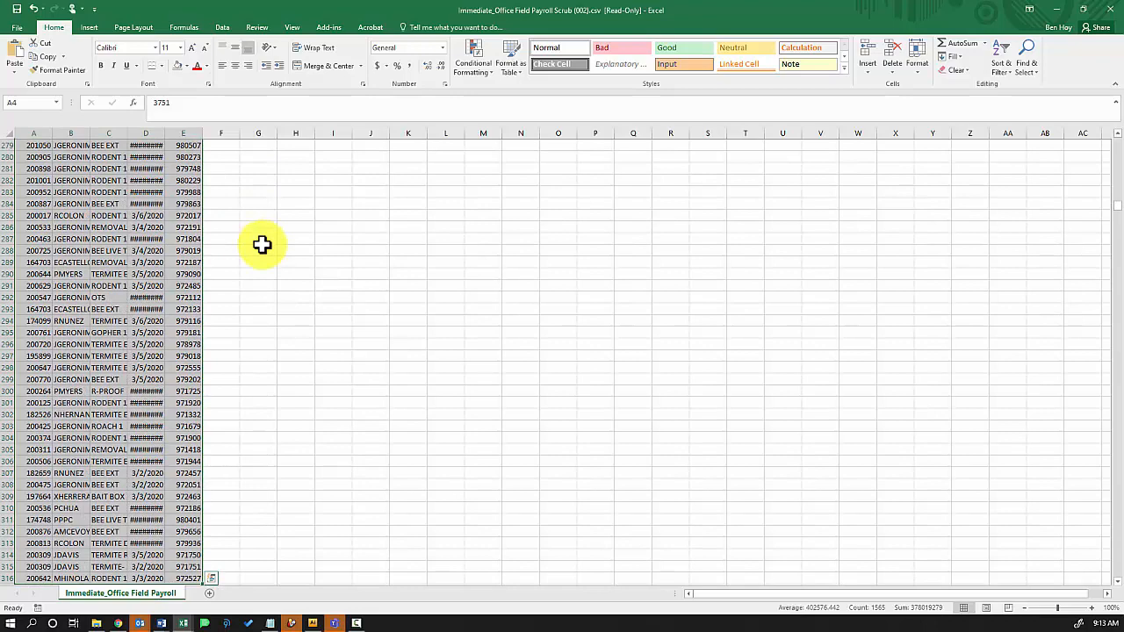
key("ctrl+c")
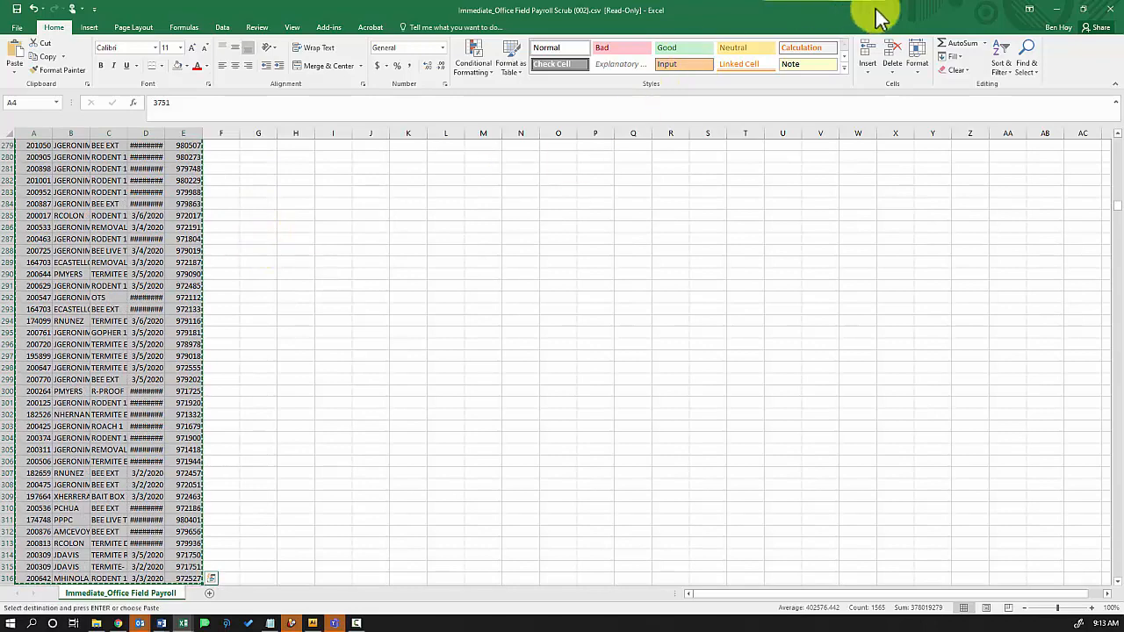
Paste the copied invoice rows into cell A2 of the Office Agent Invoice Check sheet
left_click_drag(991, 20, 1123, 176)
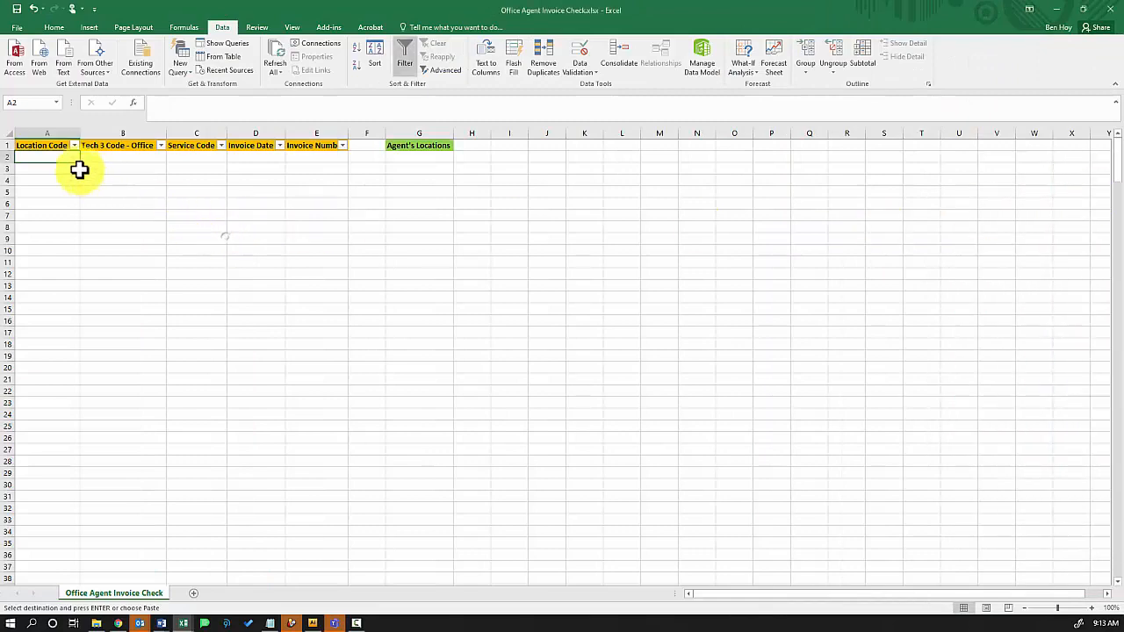
left_click(51, 158)
key("ctrl+v")
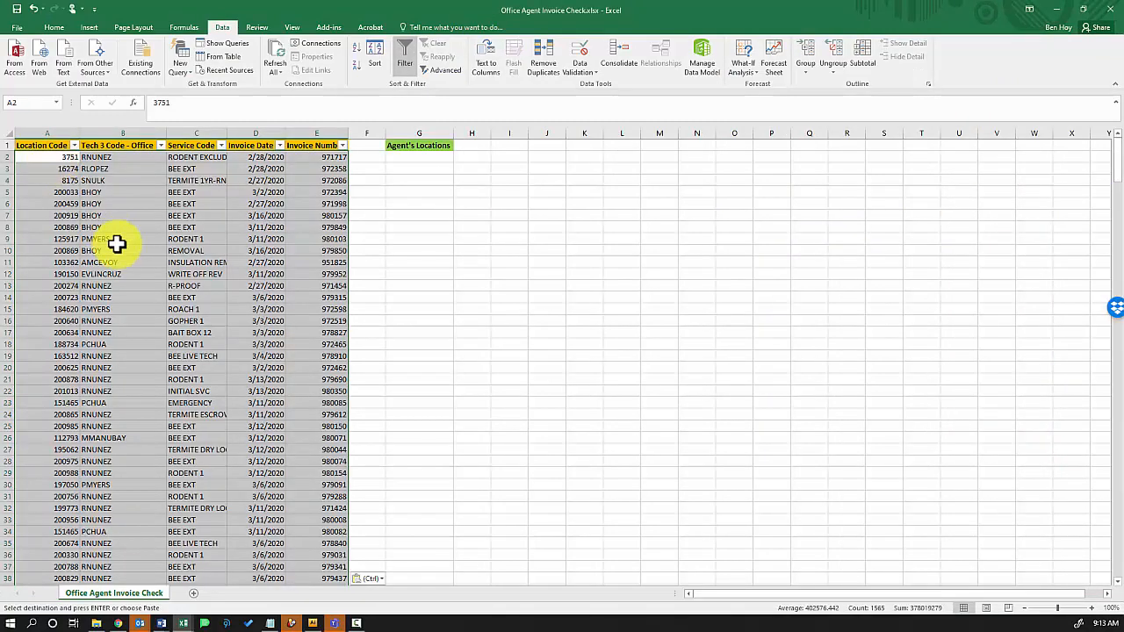
left_click(121, 250)
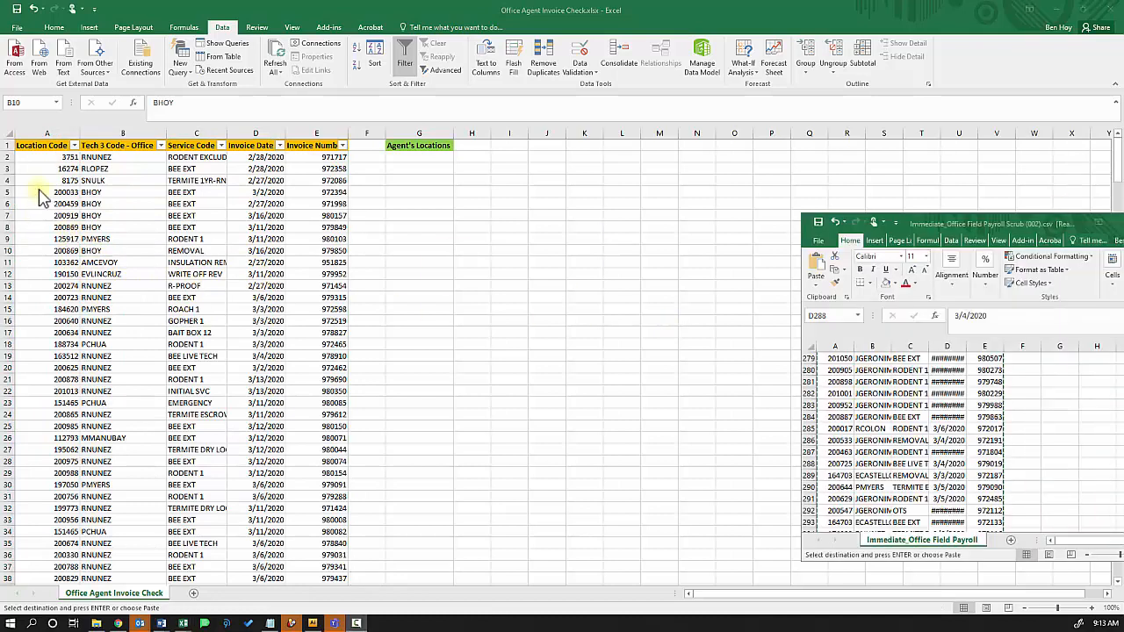
left_click(54, 158)
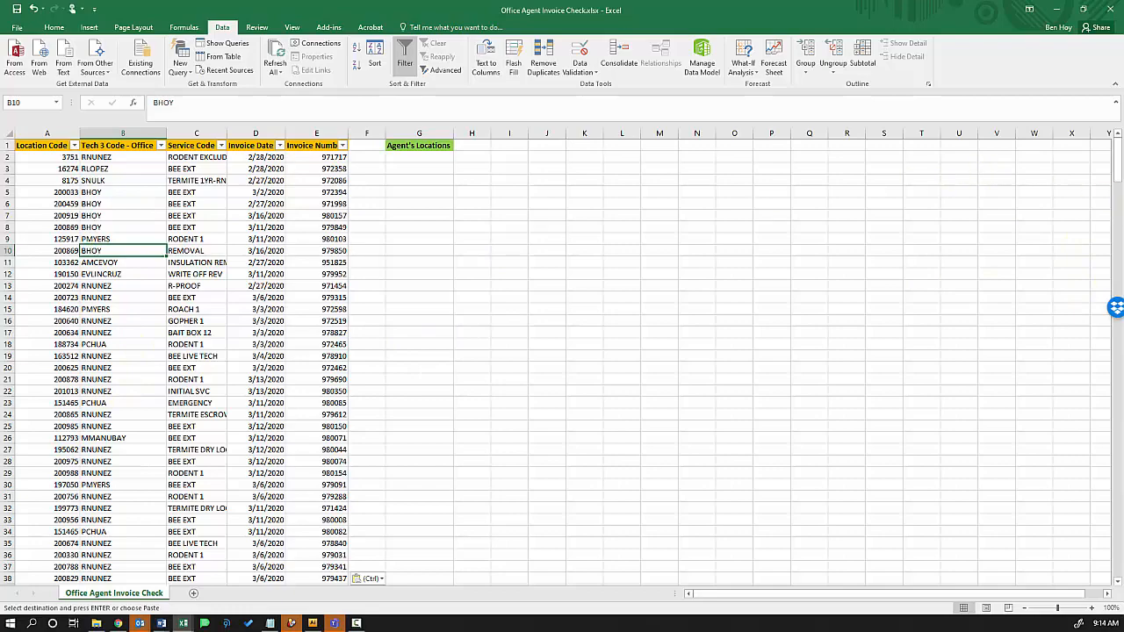
key("alt+Tab")
left_click_drag(937, 221, 431, 7)
Turn on Data filtering for the payroll scrub's agent location table
left_click(70, 356)
left_click(43, 380)
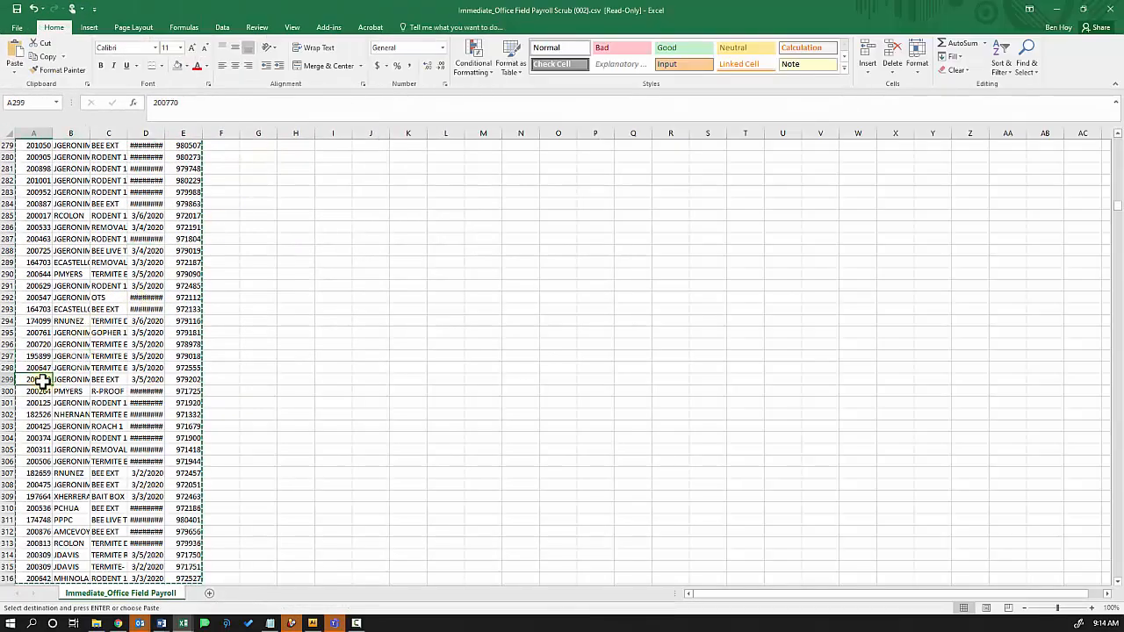
key("ctrl+Down")
scroll(60, 404, "down", 8)
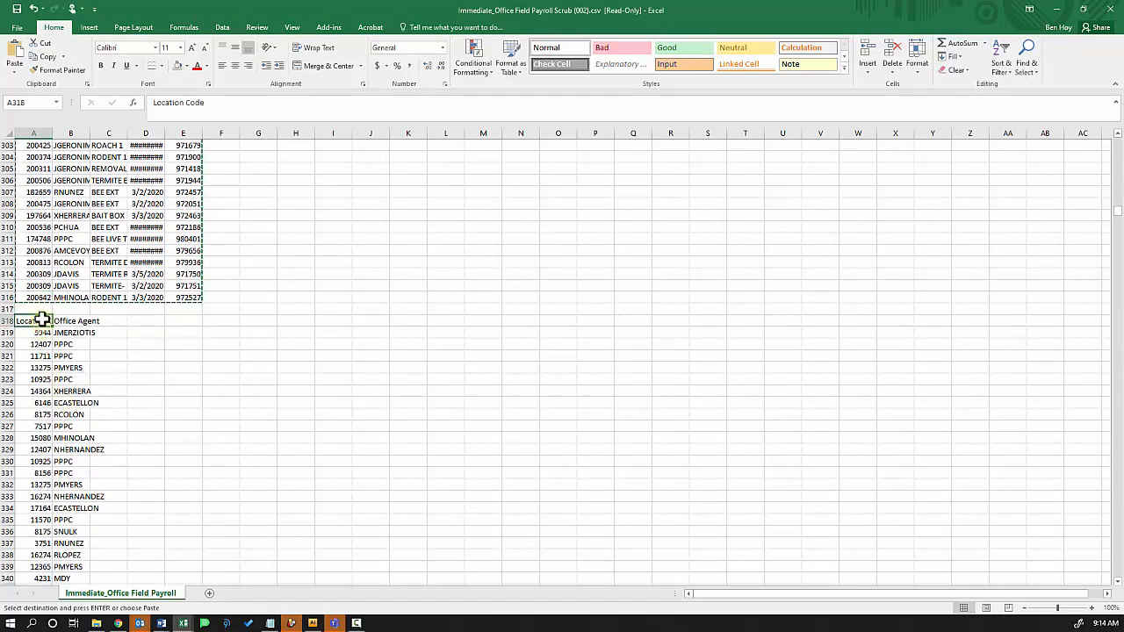
left_click_drag(75, 392, 75, 508)
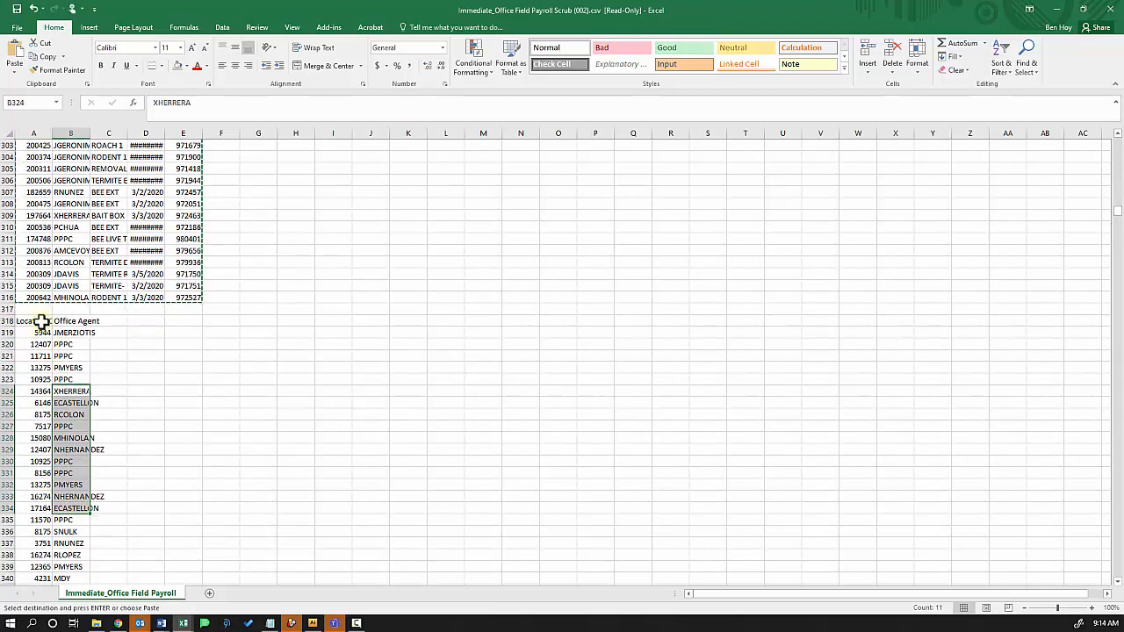
left_click(41, 321)
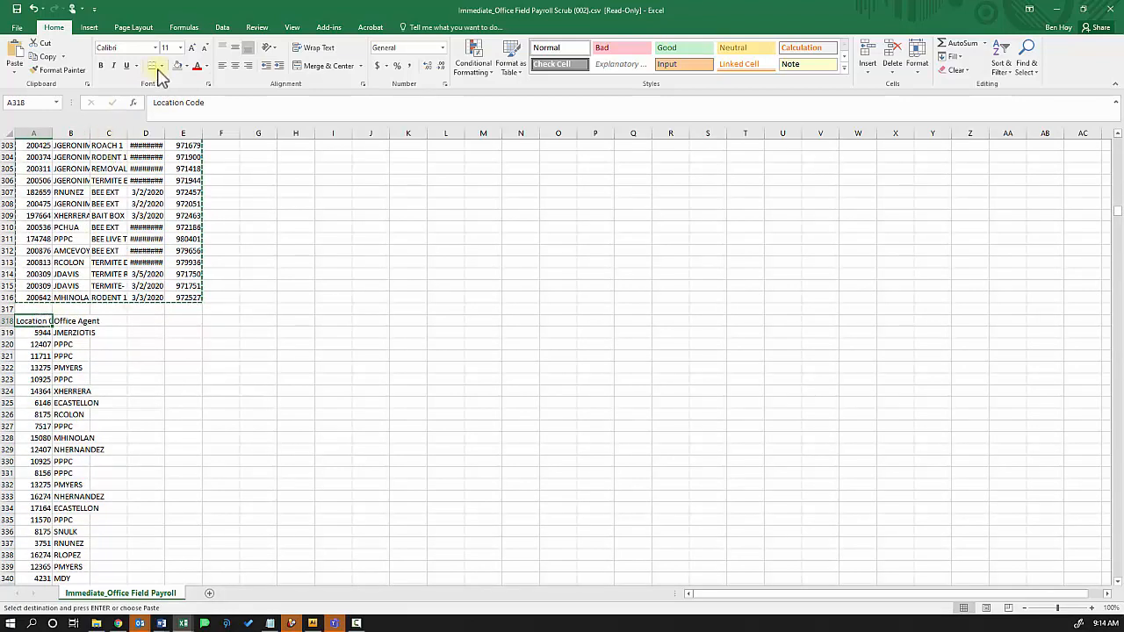
left_click(224, 28)
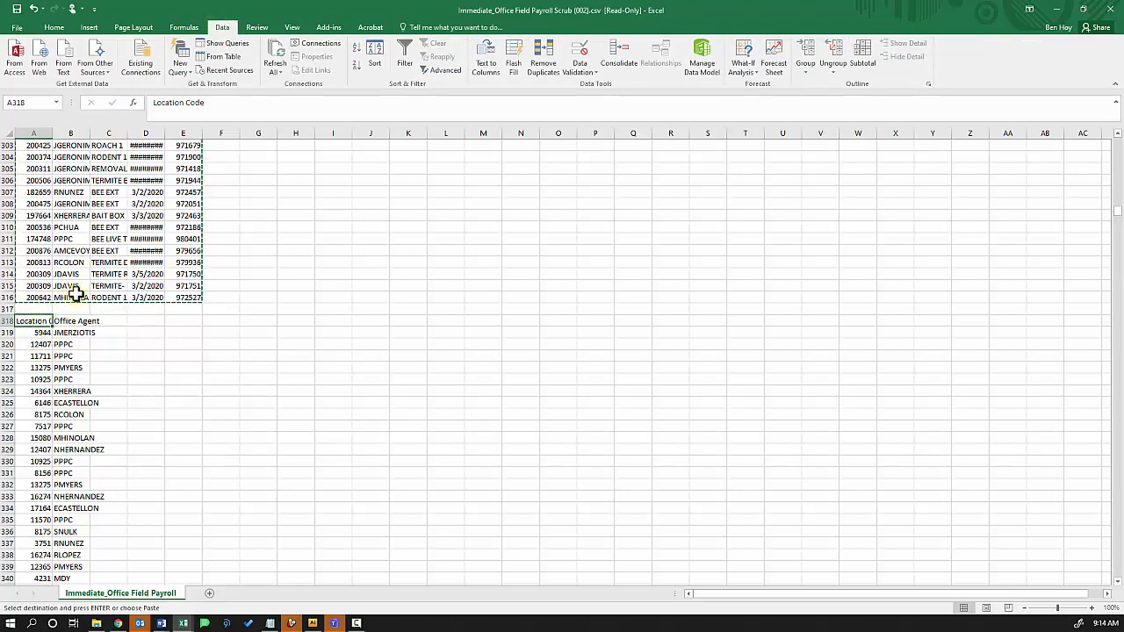
left_click(405, 64)
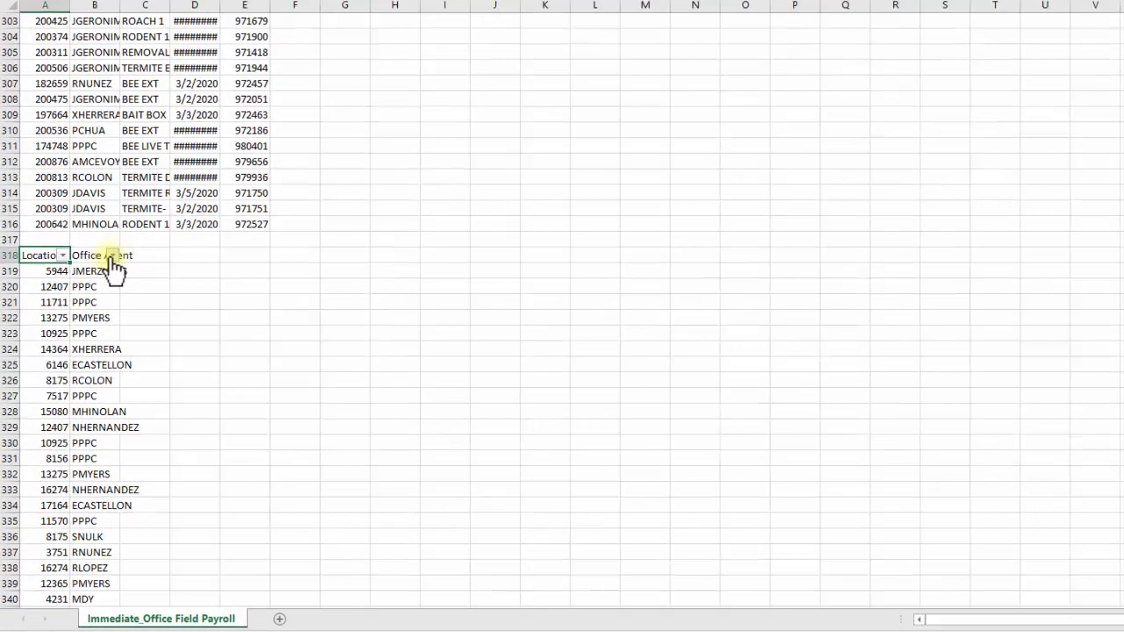
Filter the Office Agent column to one agent and copy that agent's 222 location codes
left_click(84, 322)
left_click(17, 486)
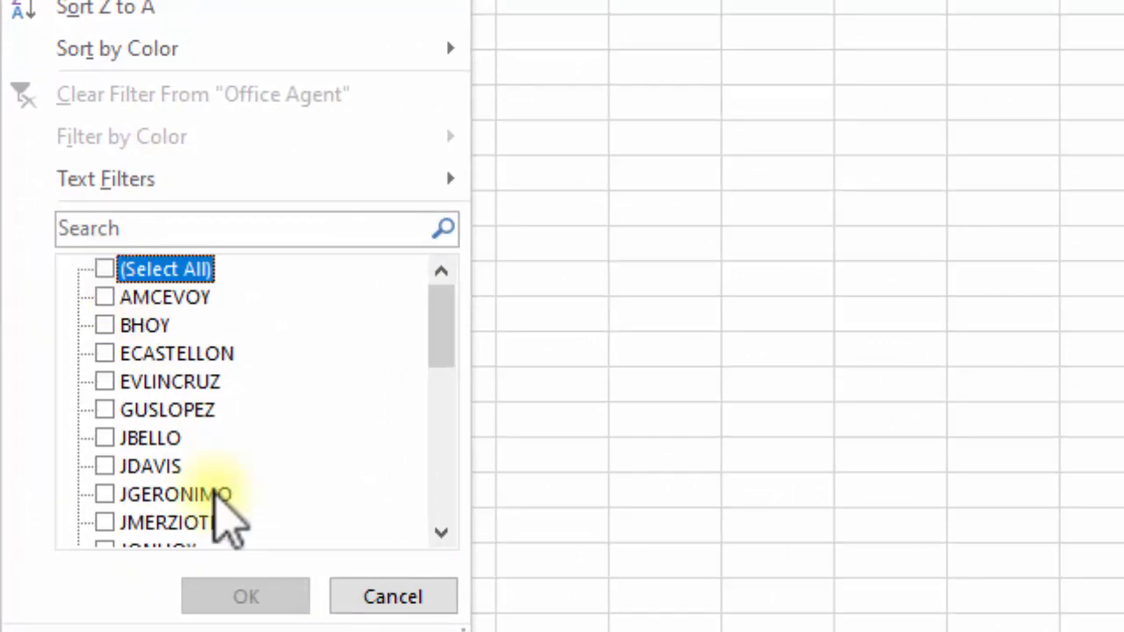
left_click_drag(435, 341, 447, 401)
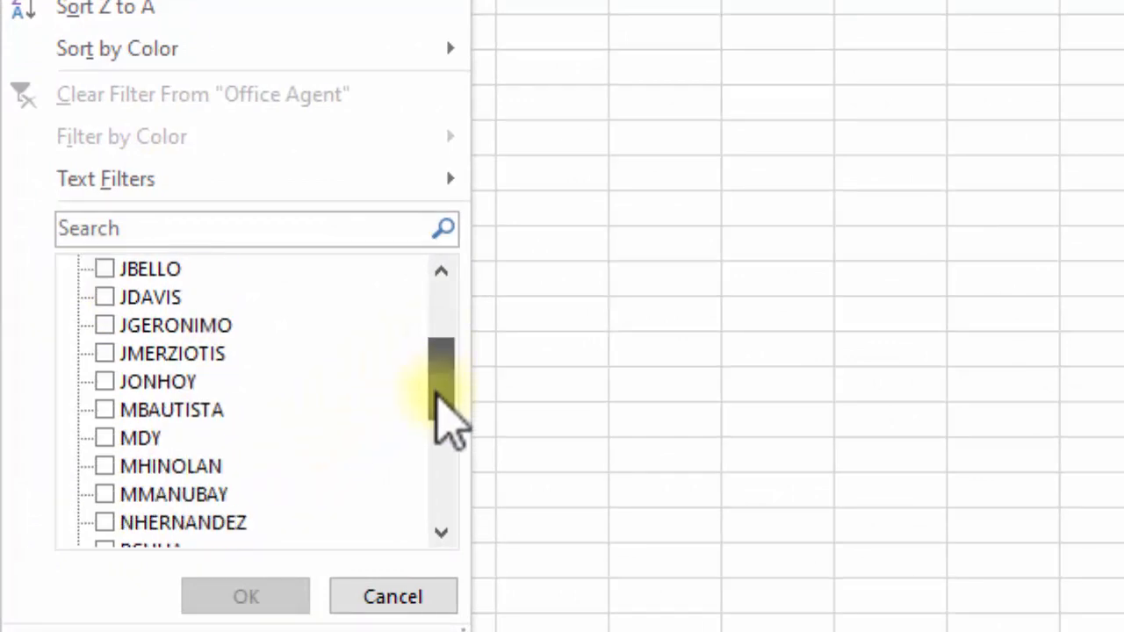
left_click(261, 231)
type("rn")
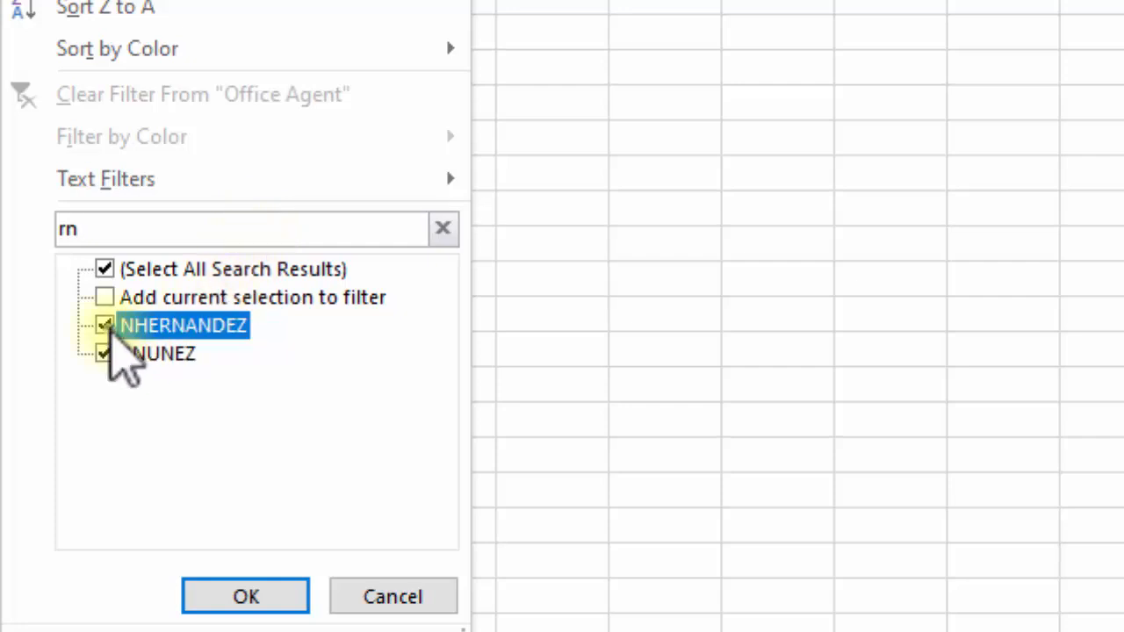
left_click(105, 324)
left_click(247, 596)
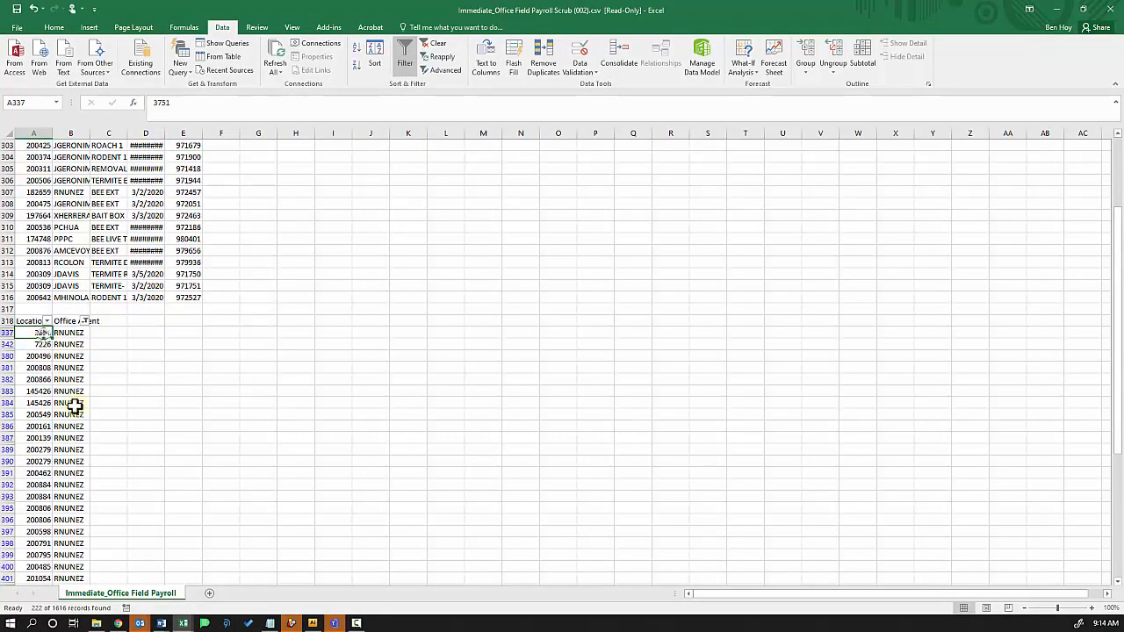
scroll(78, 404, "down", 2)
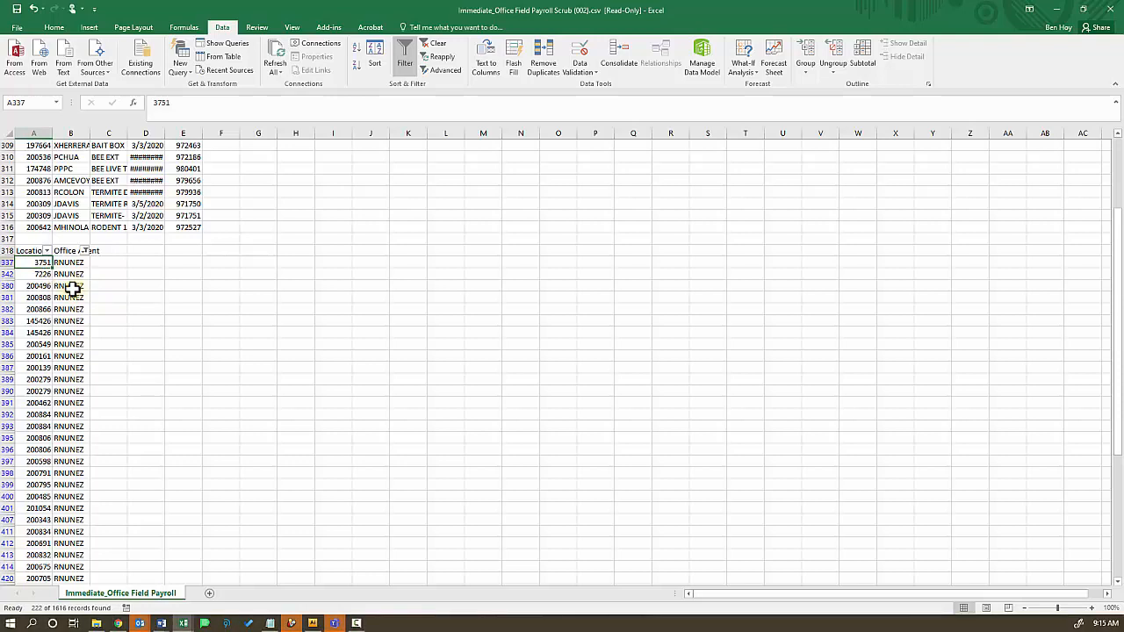
key("ctrl+shift+Down")
key("ctrl+c")
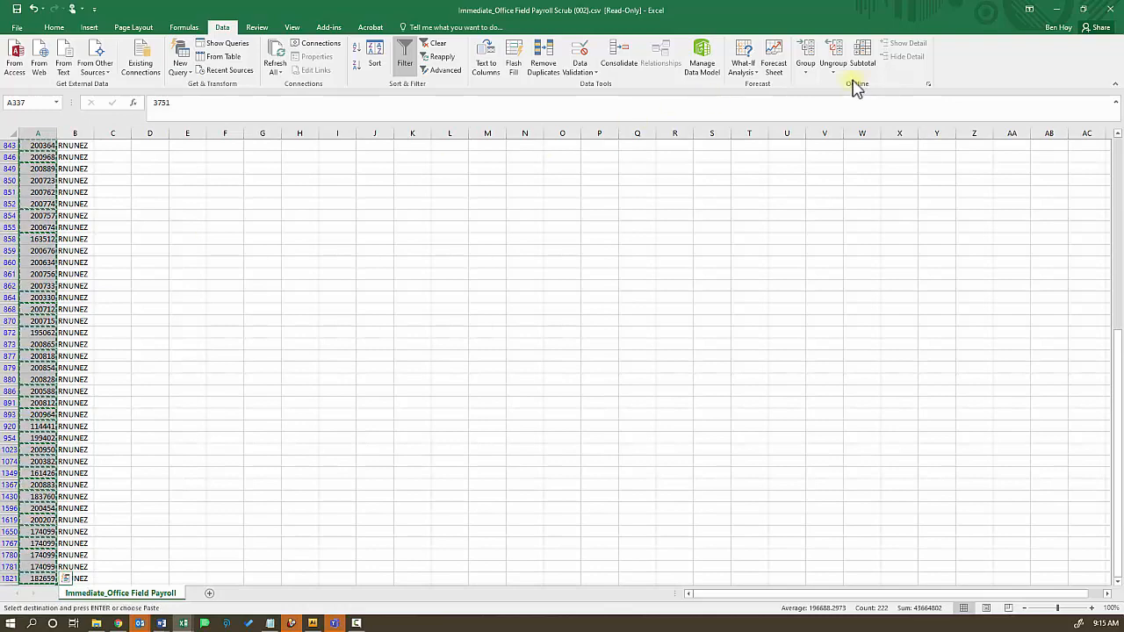
Paste the agent's location codes into column G of the invoice check sheet, starting at G2
left_click(1057, 9)
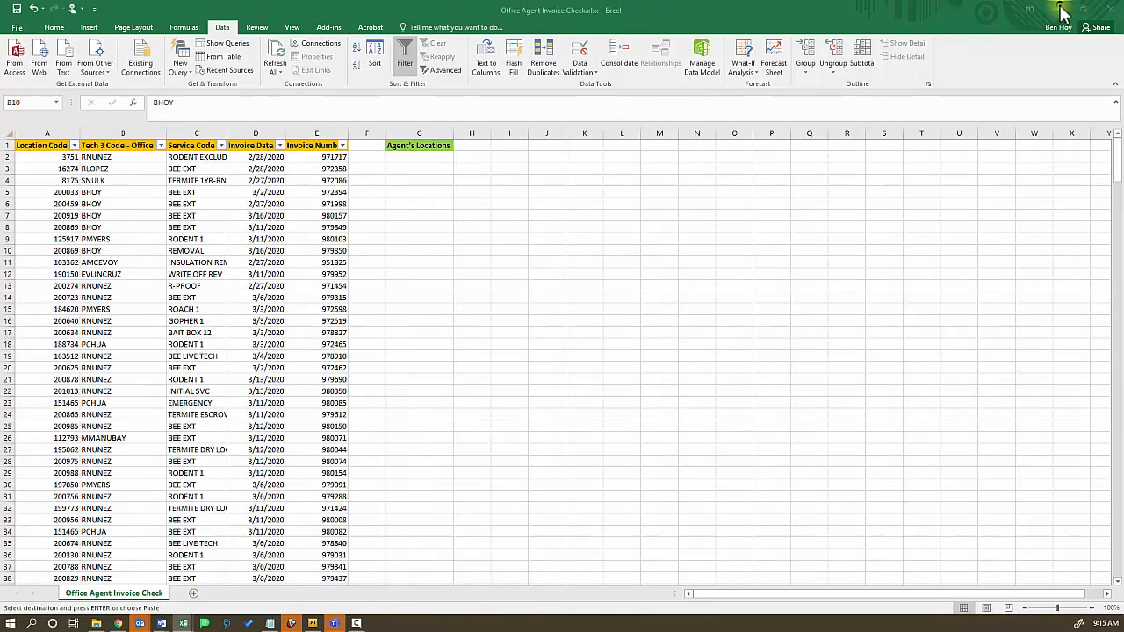
left_click(425, 192)
left_click(416, 145)
left_click(419, 156)
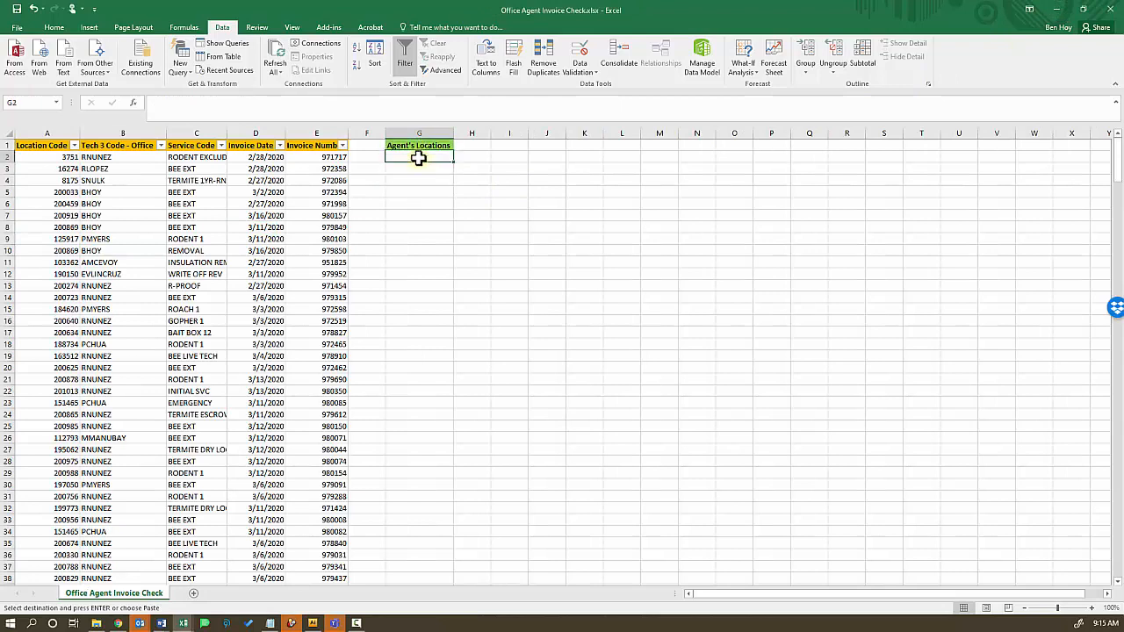
key("ctrl+v")
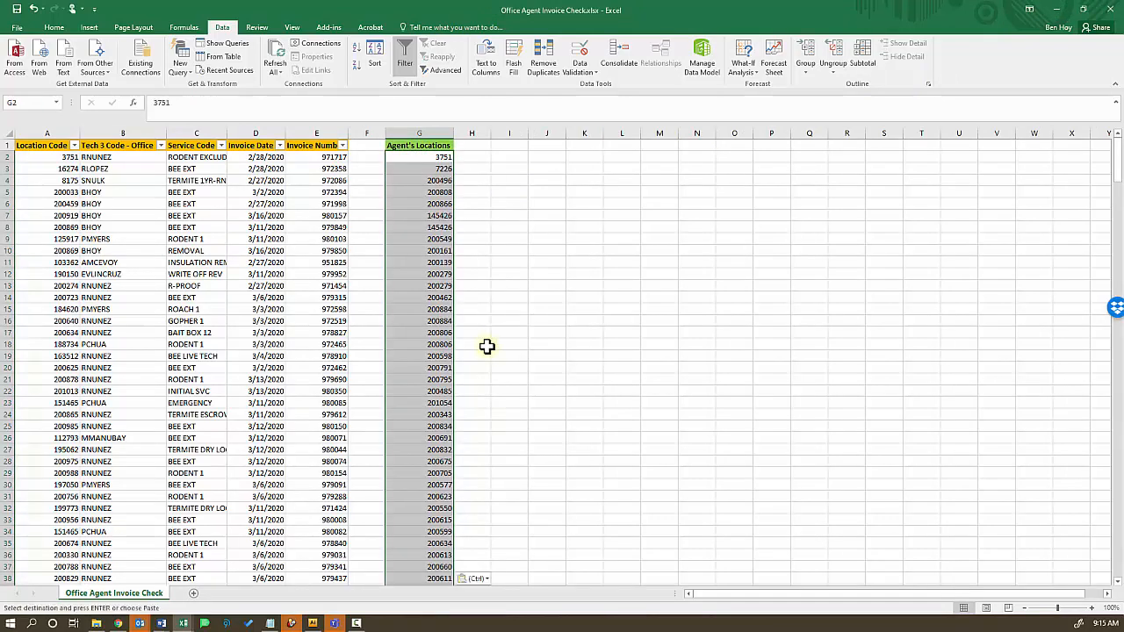
left_click(427, 215)
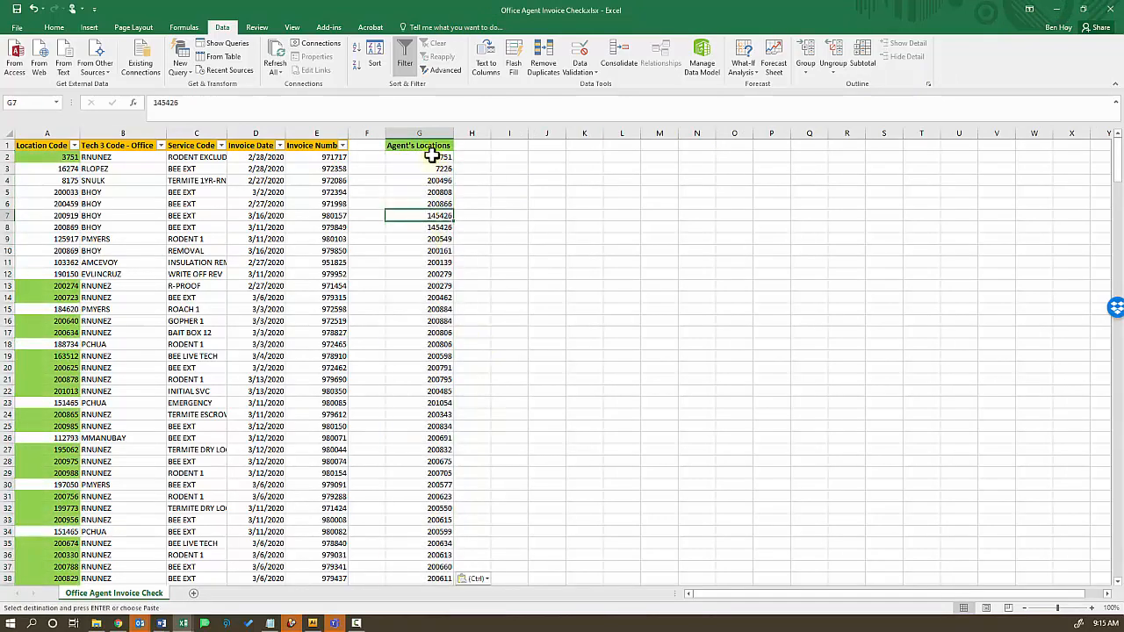
left_click_drag(430, 156, 426, 431)
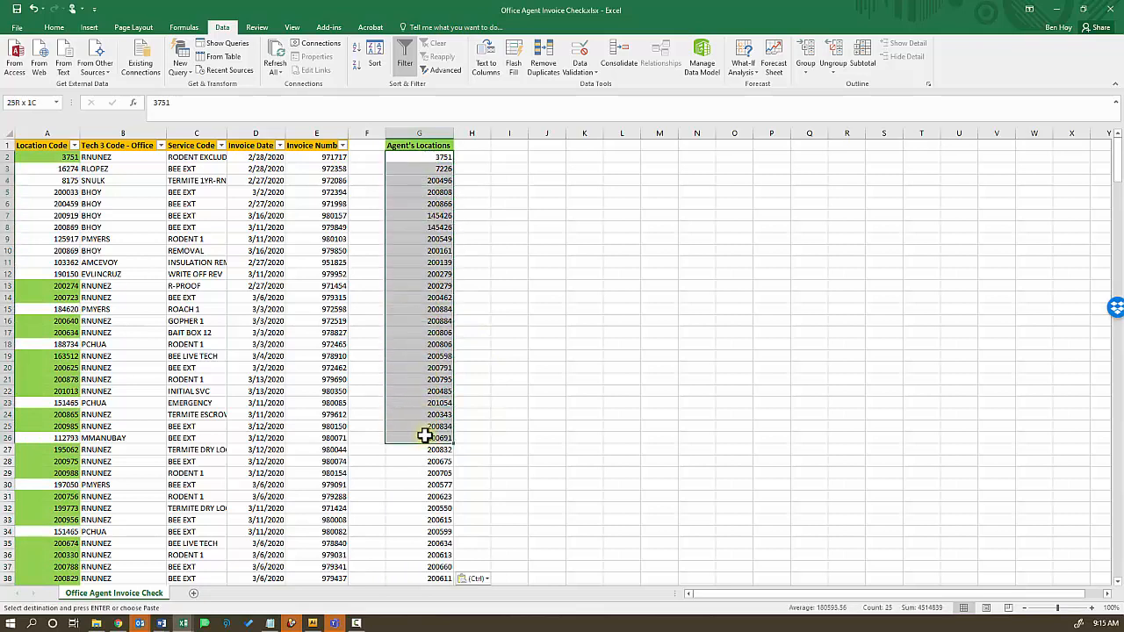
Rename the Agent's Locations header in G1 after the office agent
left_click(410, 145)
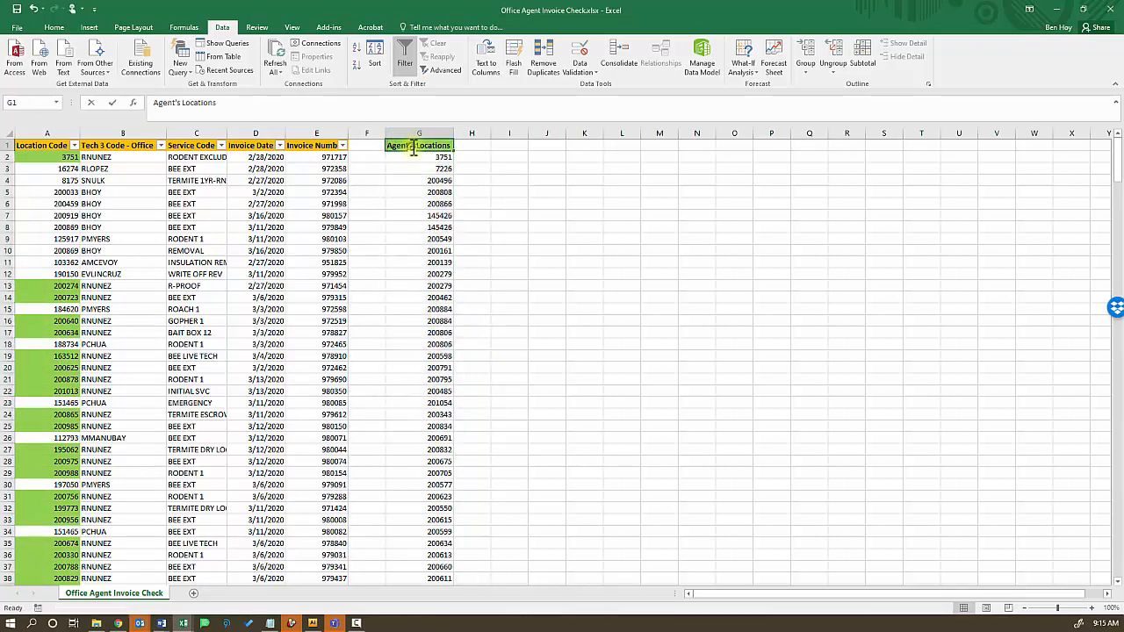
double_click(410, 145)
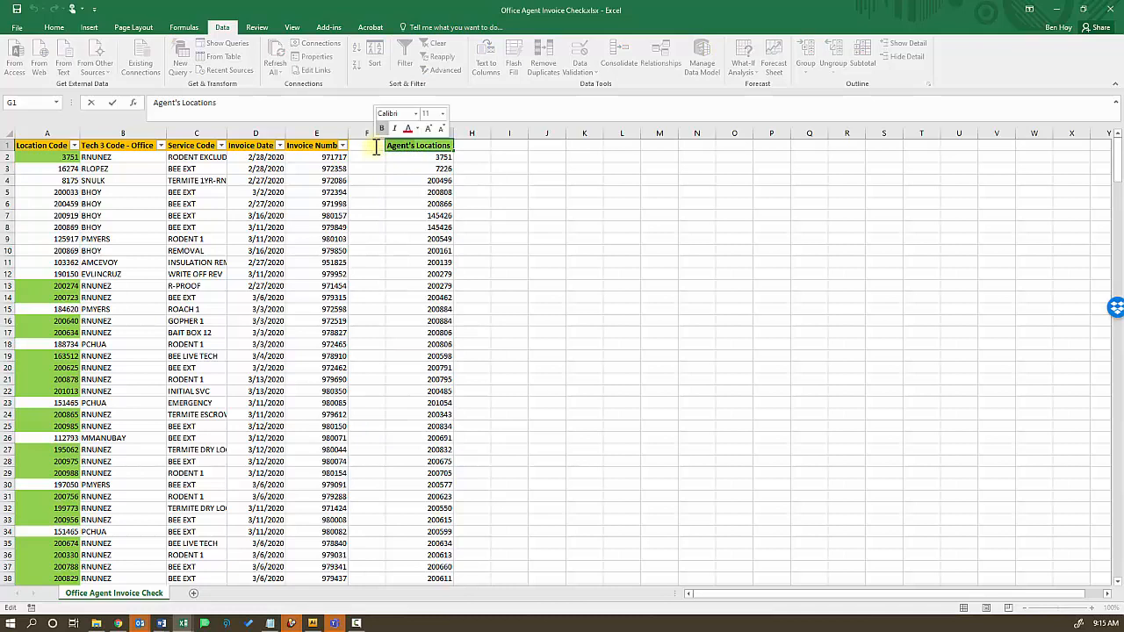
type("Rit")
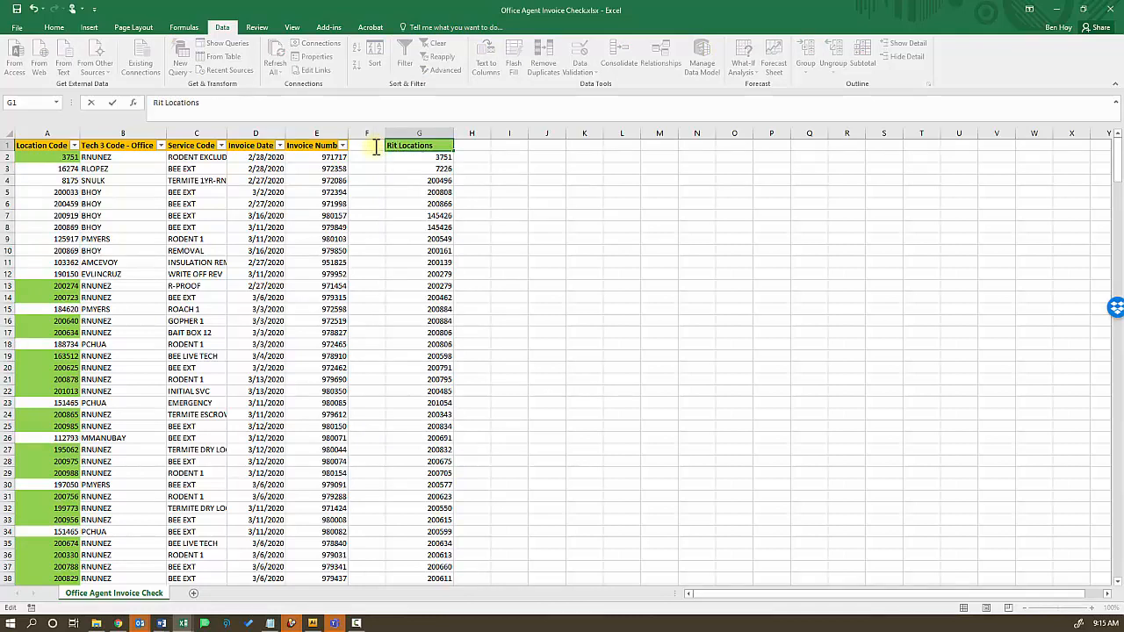
type("a's")
key("Return")
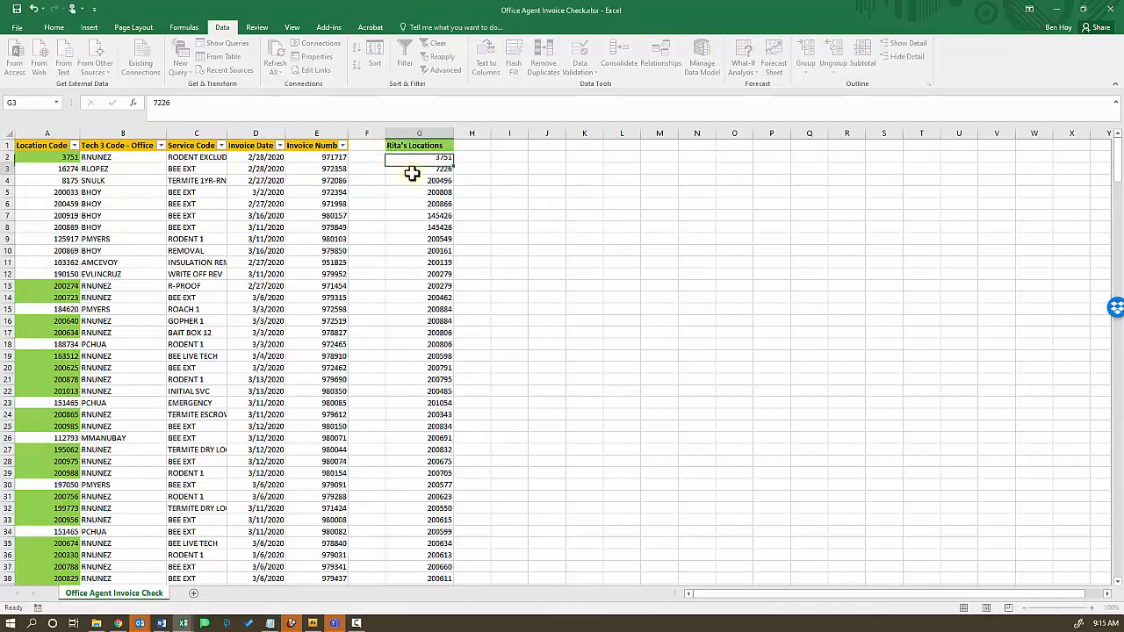
key("Return")
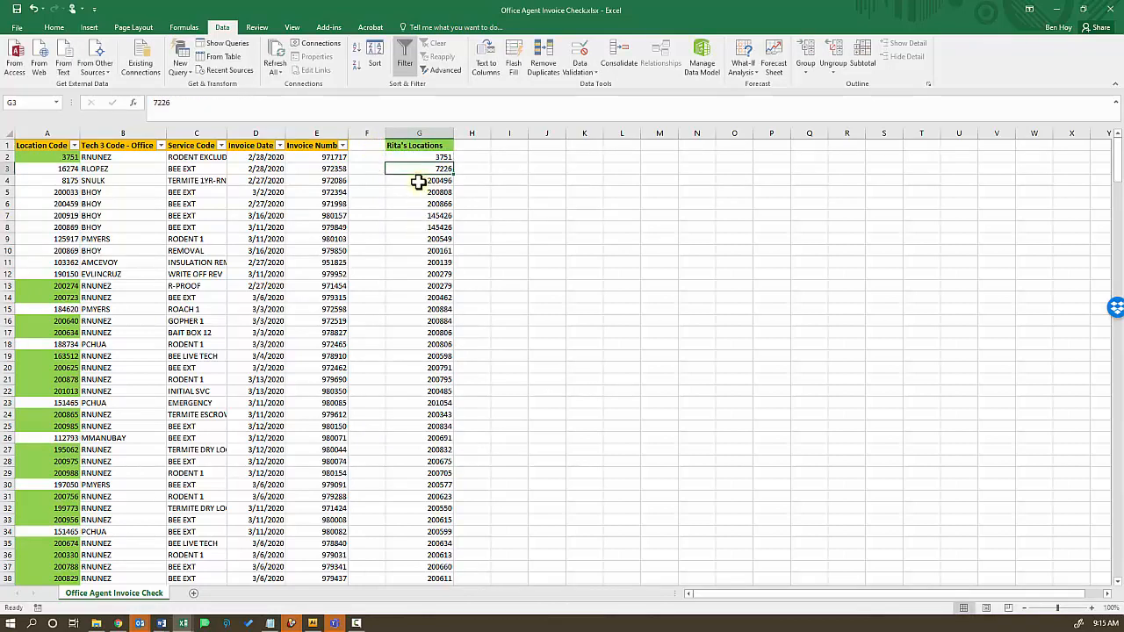
left_click(42, 154)
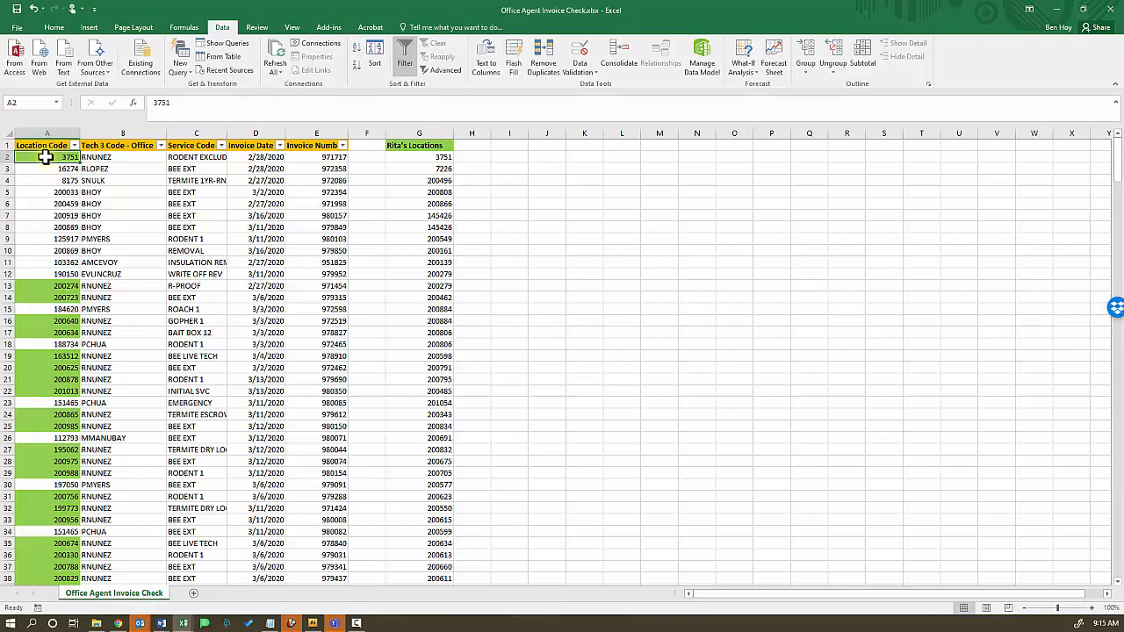
left_click(410, 159)
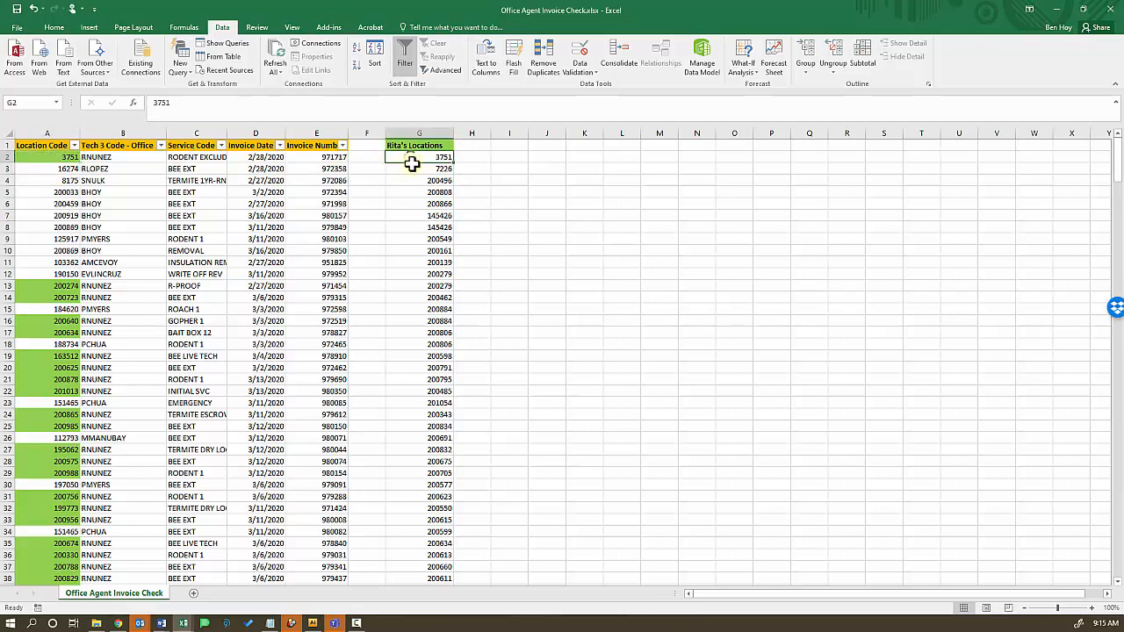
left_click_drag(410, 161, 421, 392)
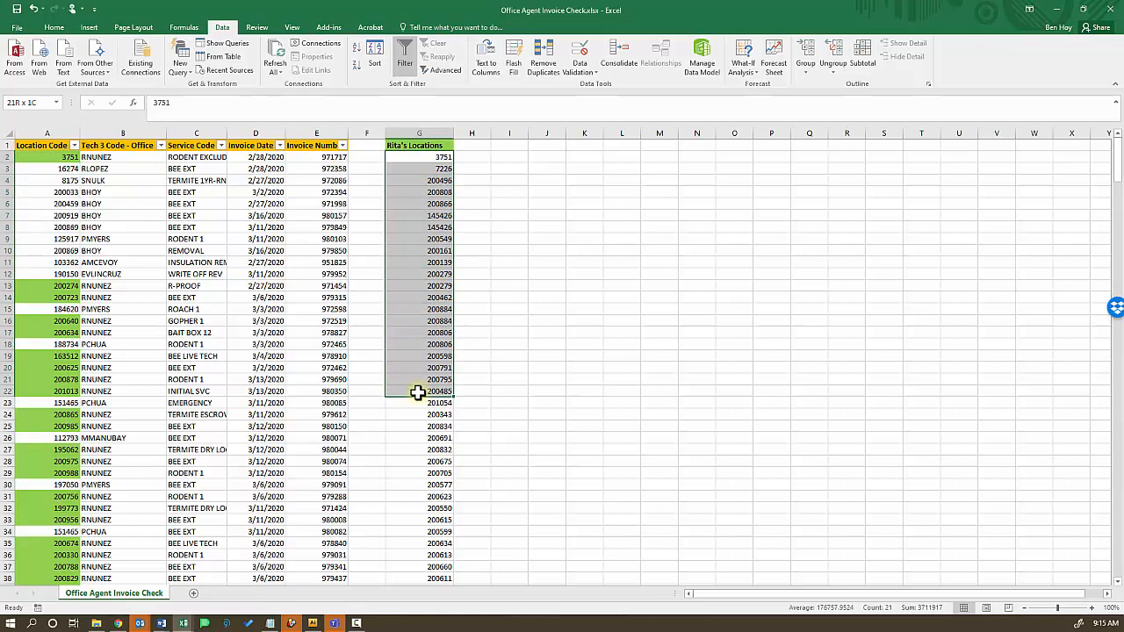
left_click(50, 156)
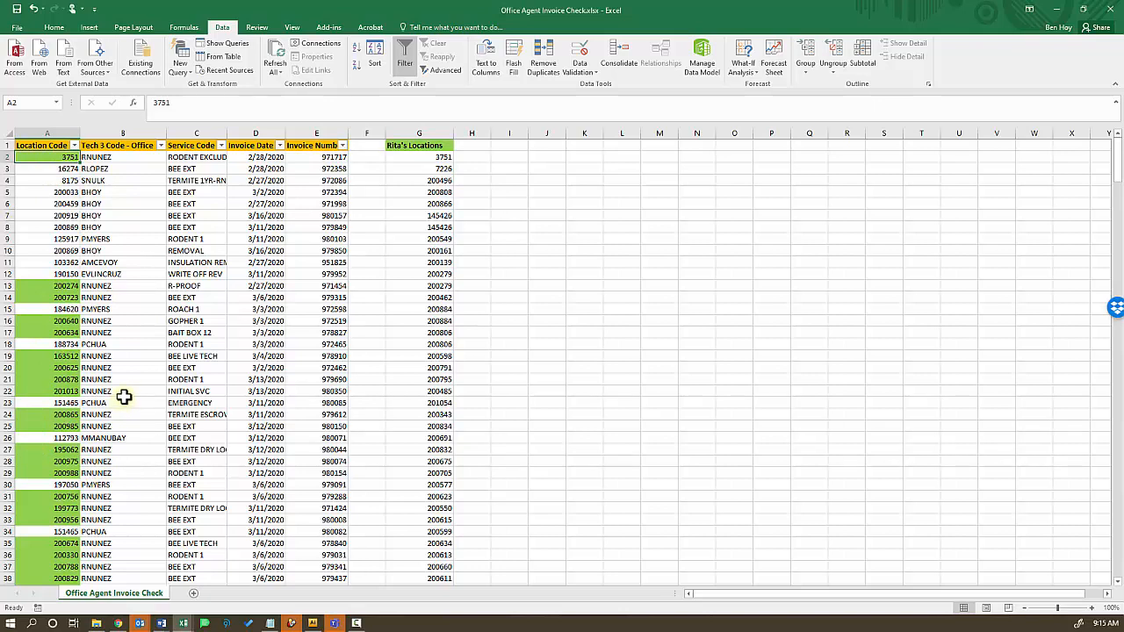
left_click(65, 203)
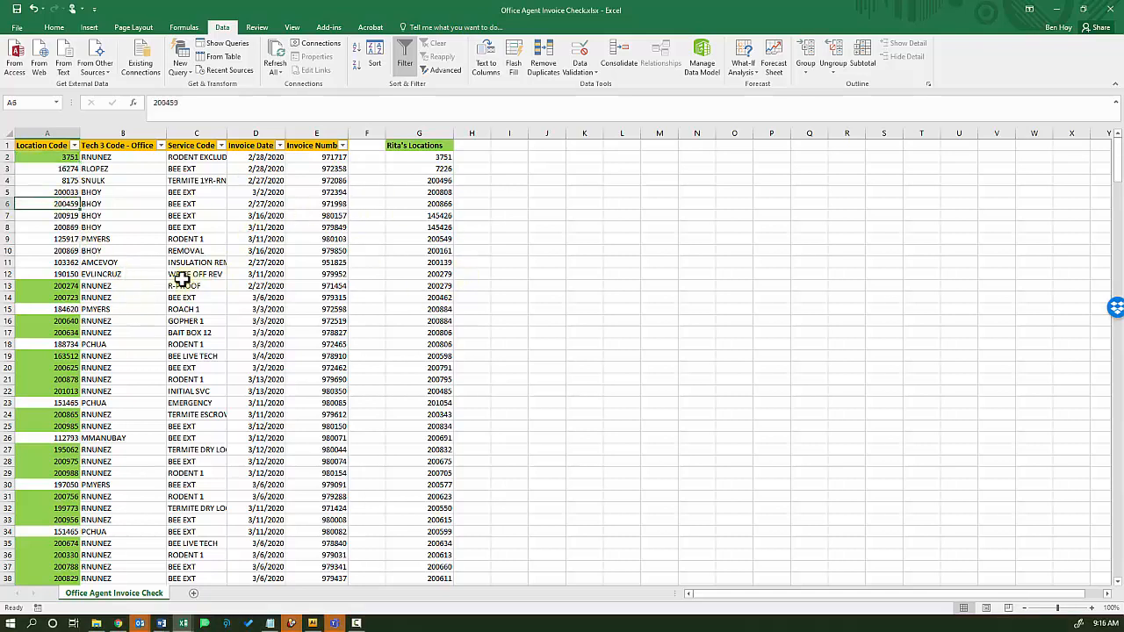
Filter the Location Code column by green cell colour, leaving 78 of 328 invoices
left_click(75, 146)
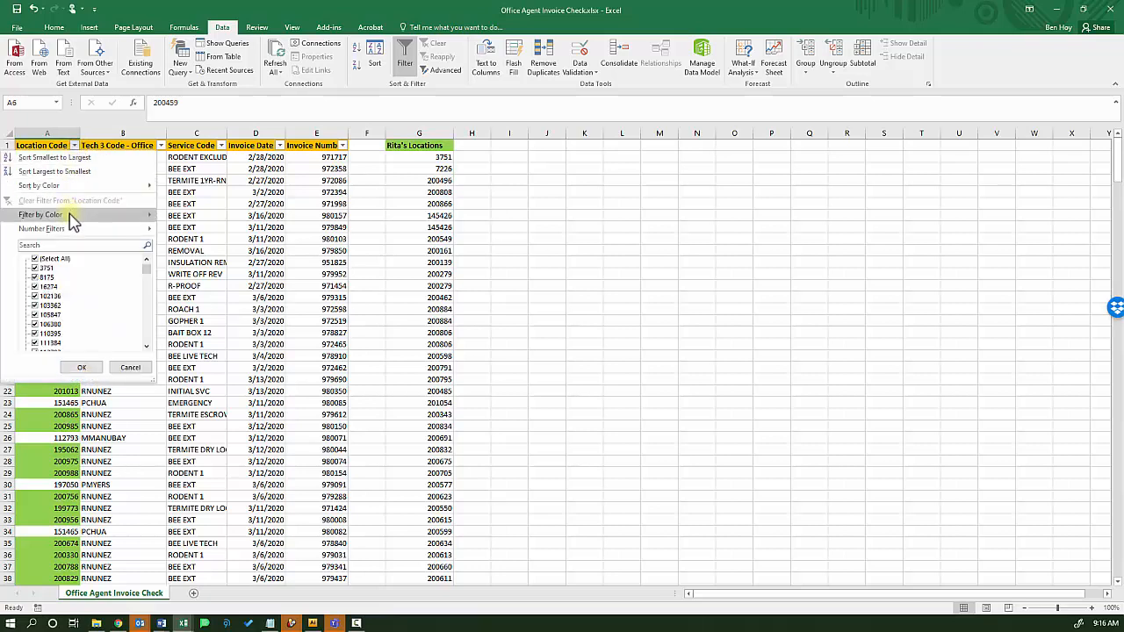
mouse_move(71, 218)
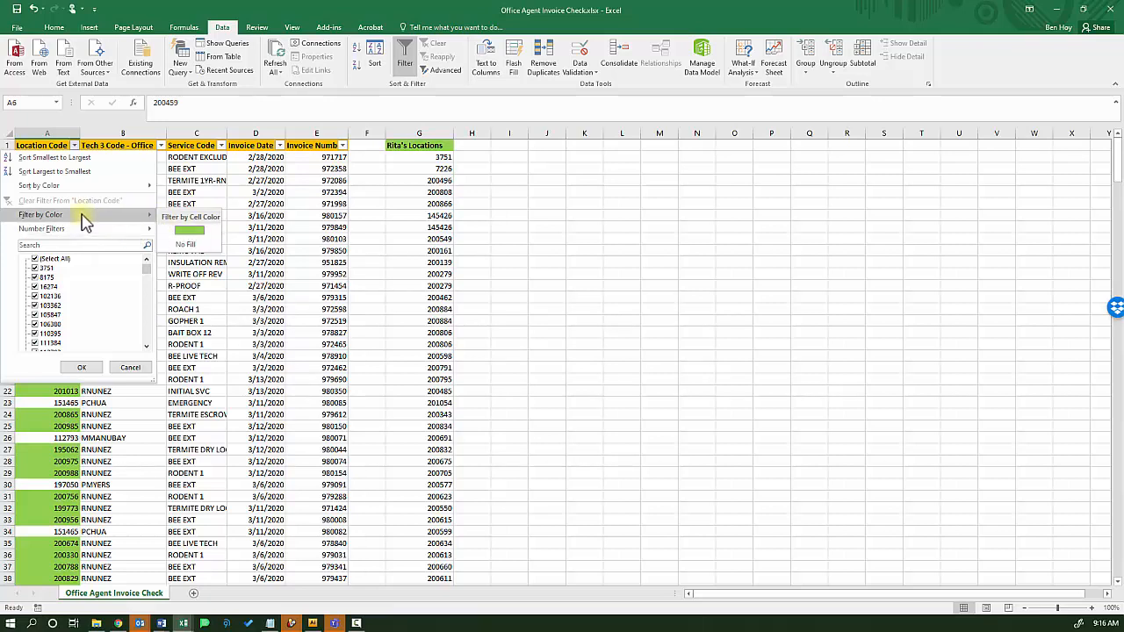
mouse_move(90, 194)
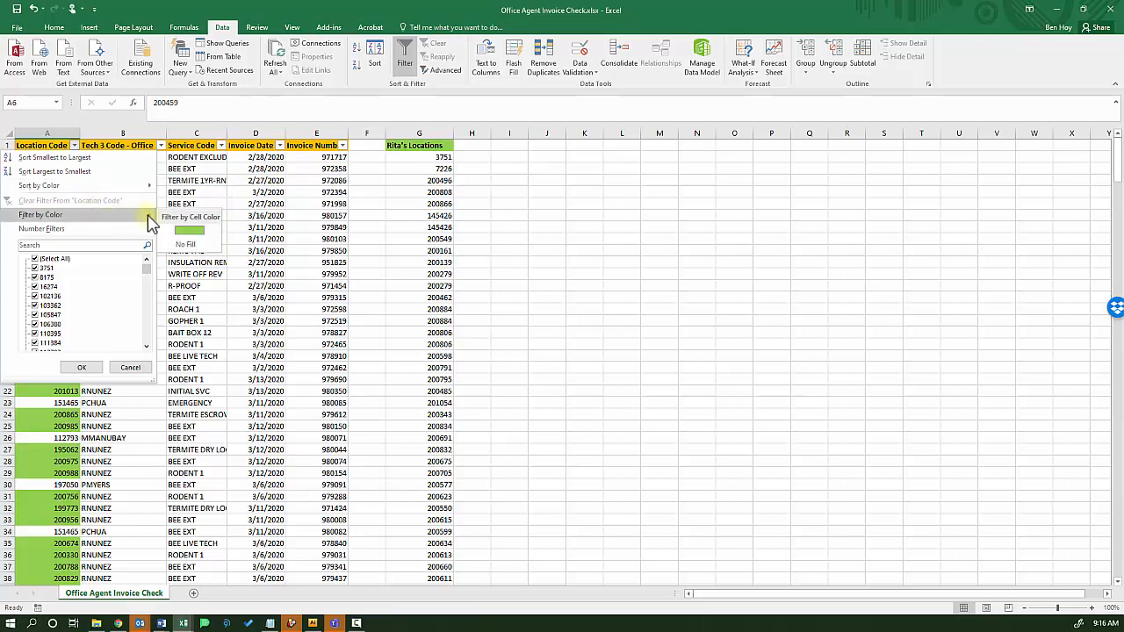
left_click(185, 193)
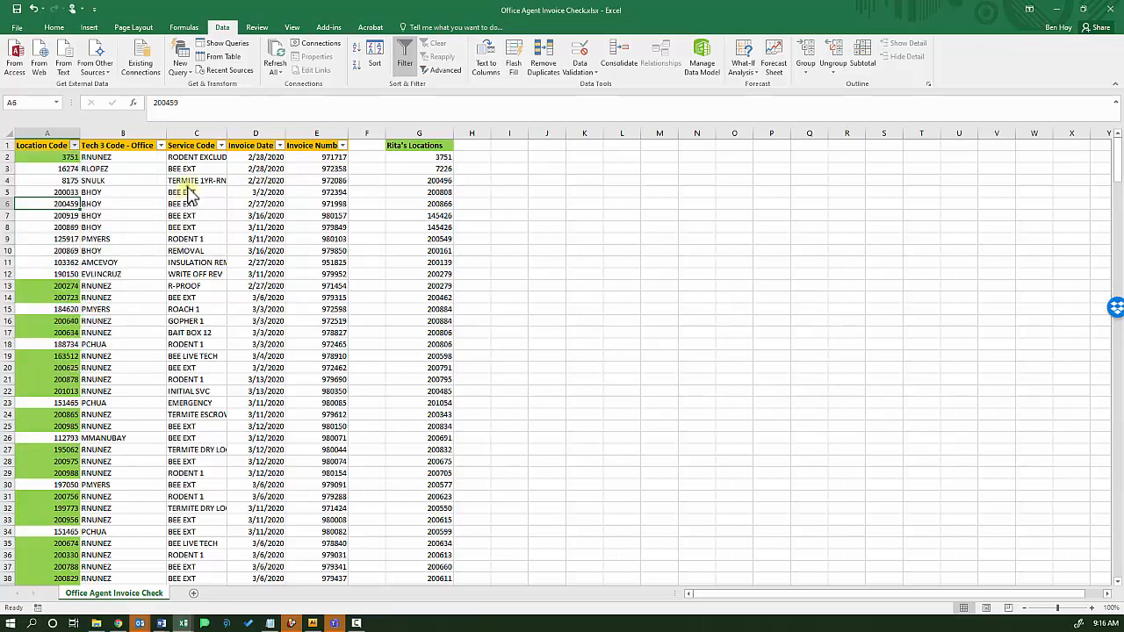
left_click(75, 146)
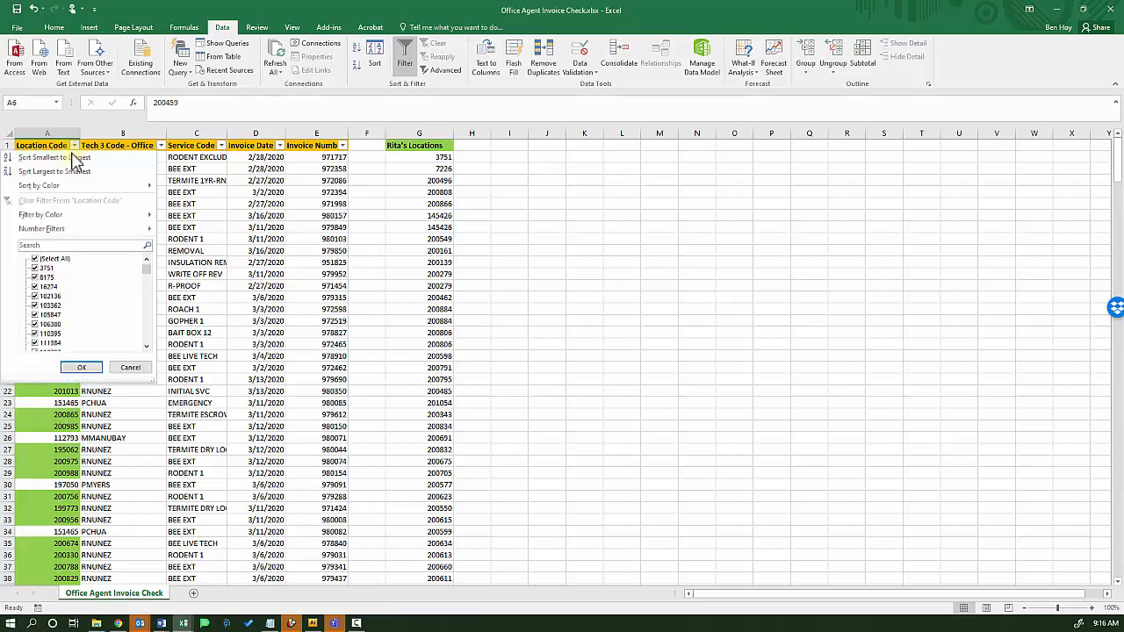
mouse_move(94, 220)
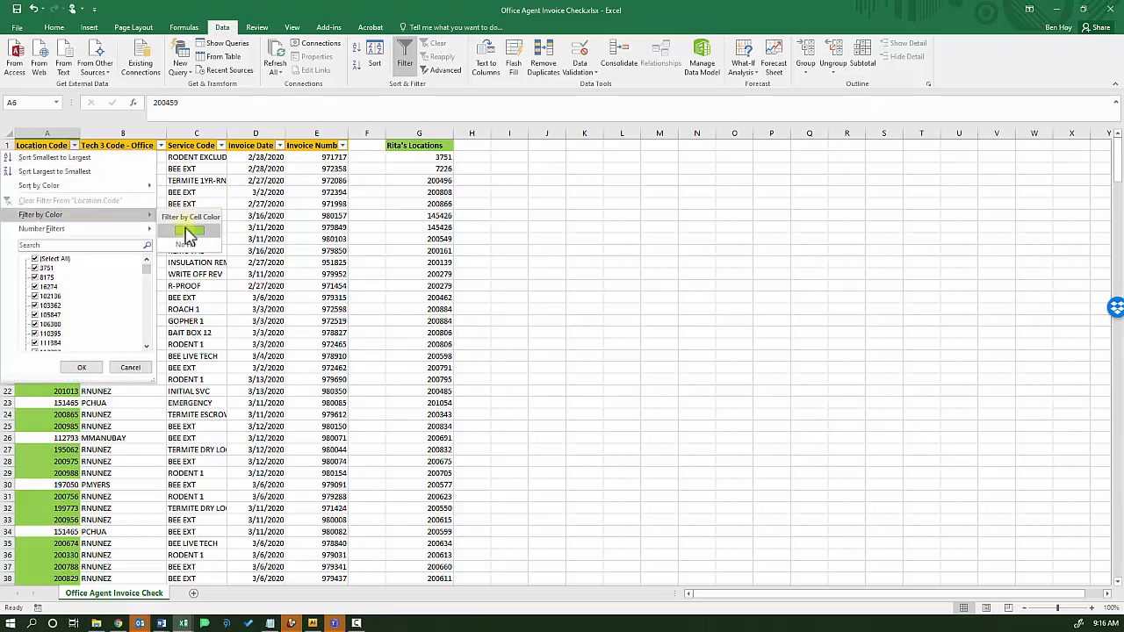
left_click(189, 231)
left_click(67, 191)
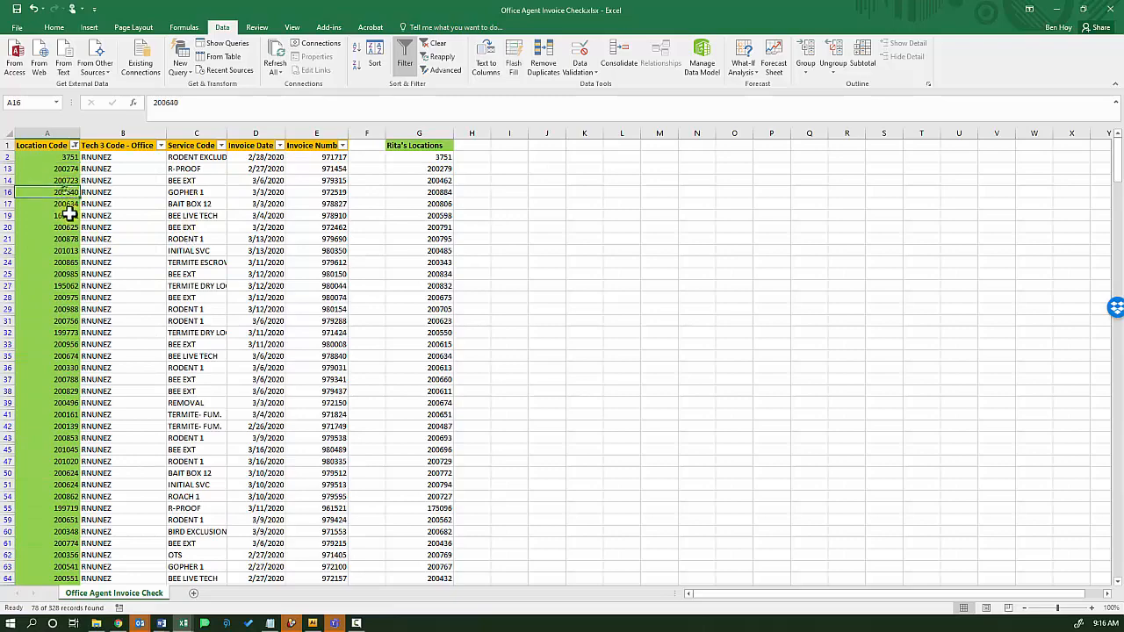
scroll(50, 201, "down", 2)
left_click(42, 242)
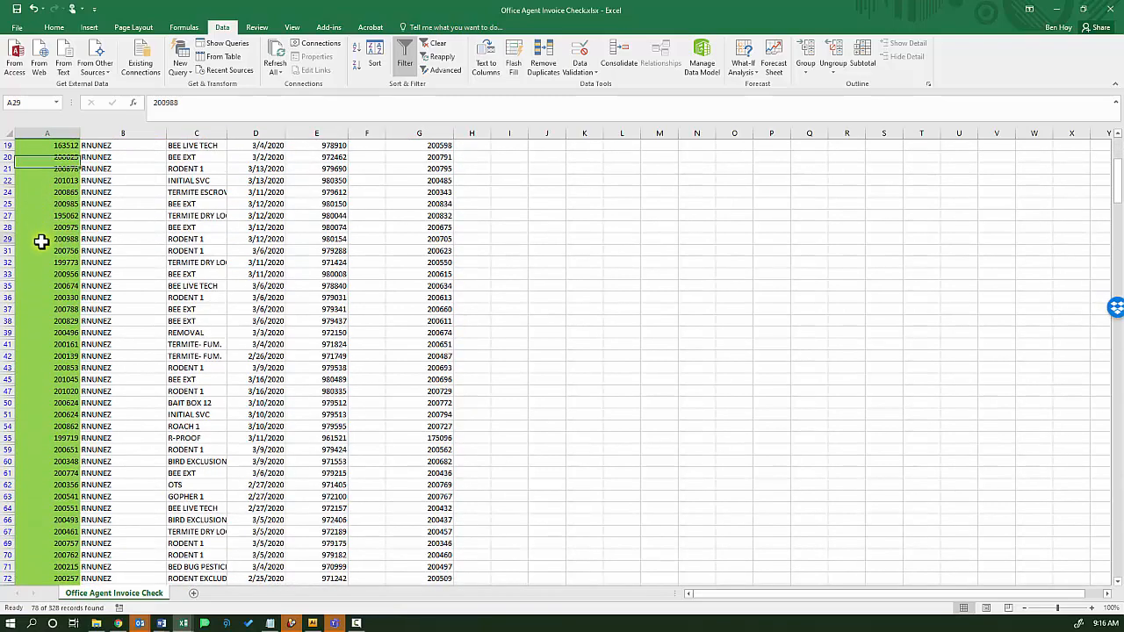
left_click_drag(41, 242, 45, 297)
scroll(45, 297, "down", 15)
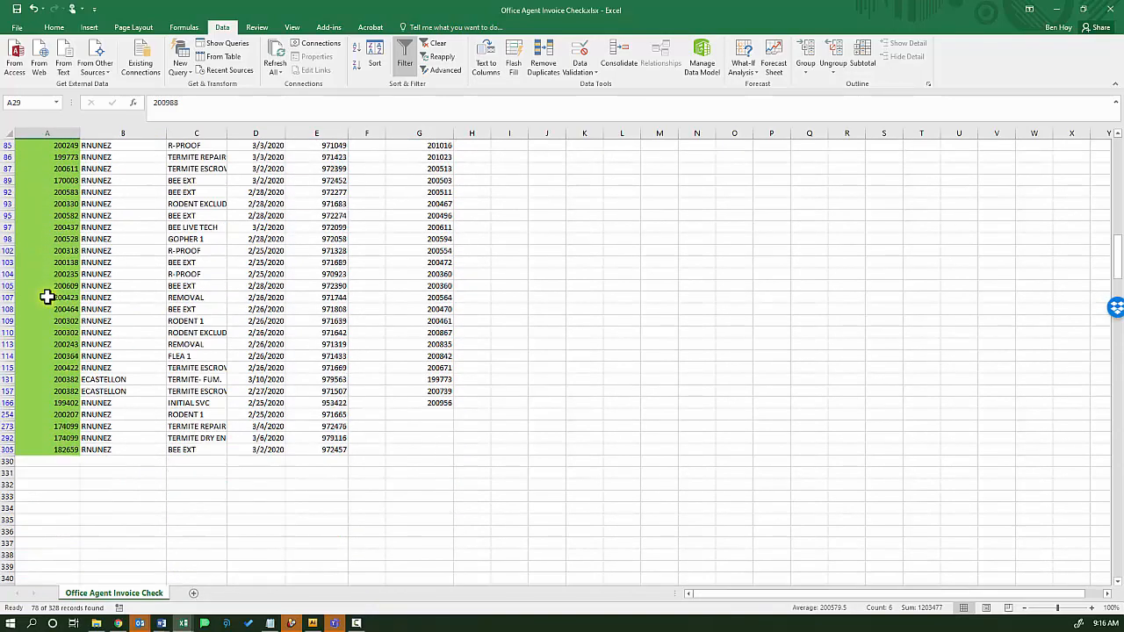
scroll(47, 296, "up", 15)
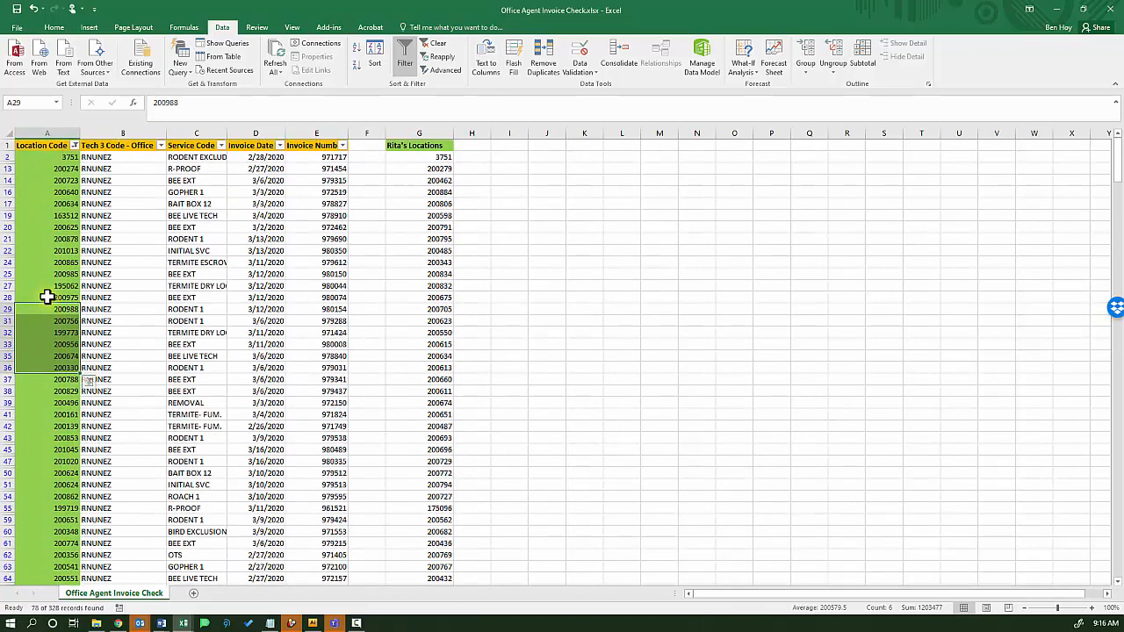
left_click(41, 182)
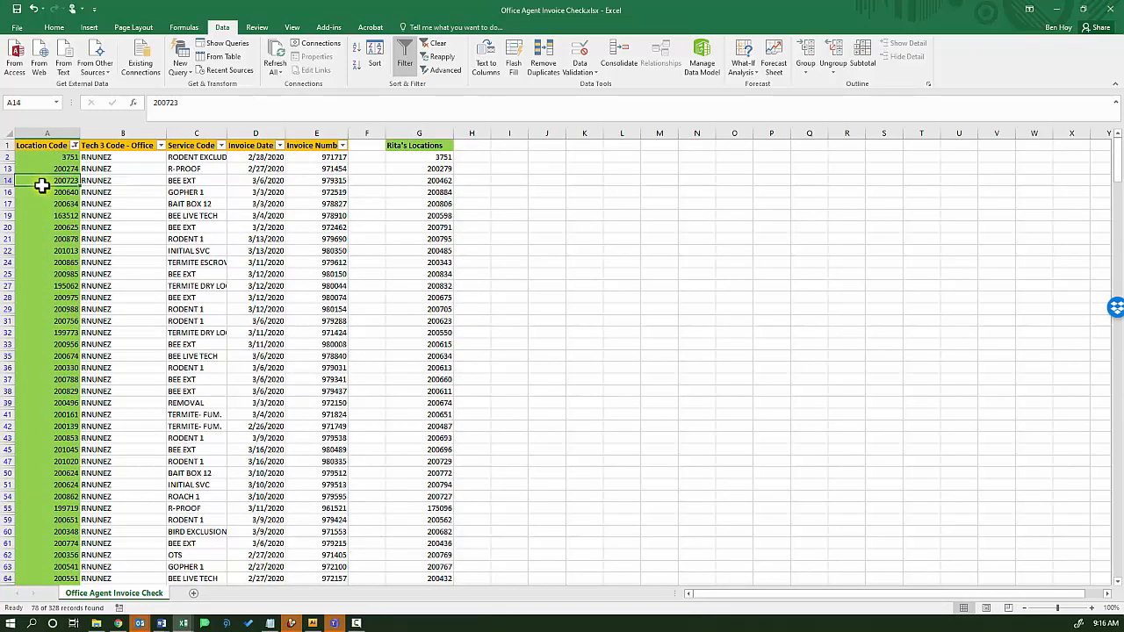
left_click(118, 215)
left_click(110, 158)
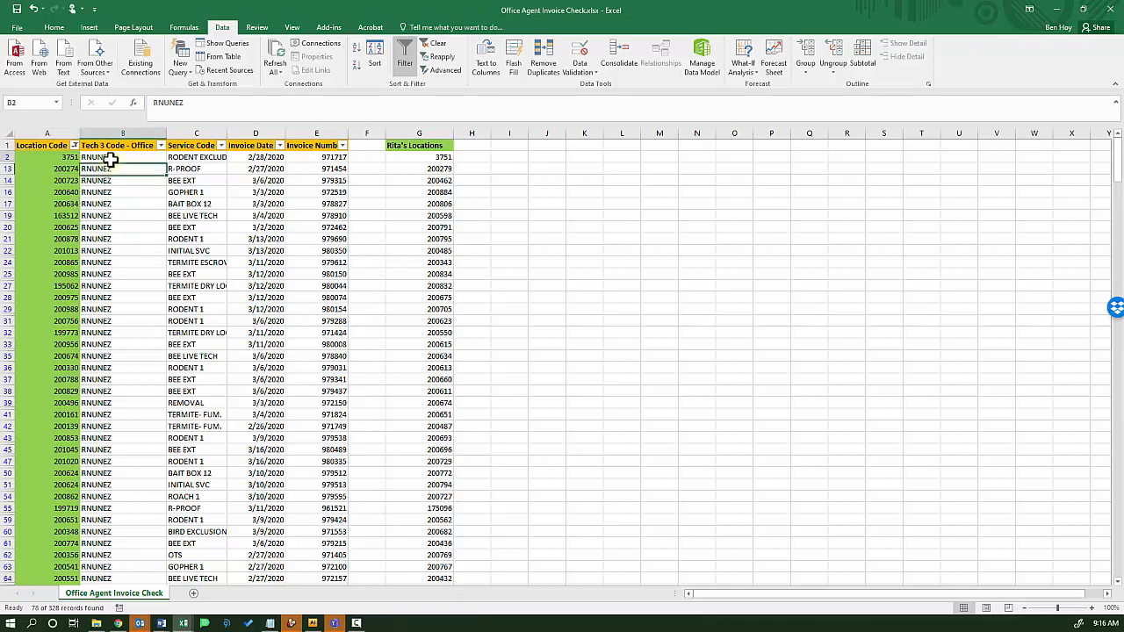
left_click_drag(110, 159, 108, 344)
scroll(138, 416, "down", 9)
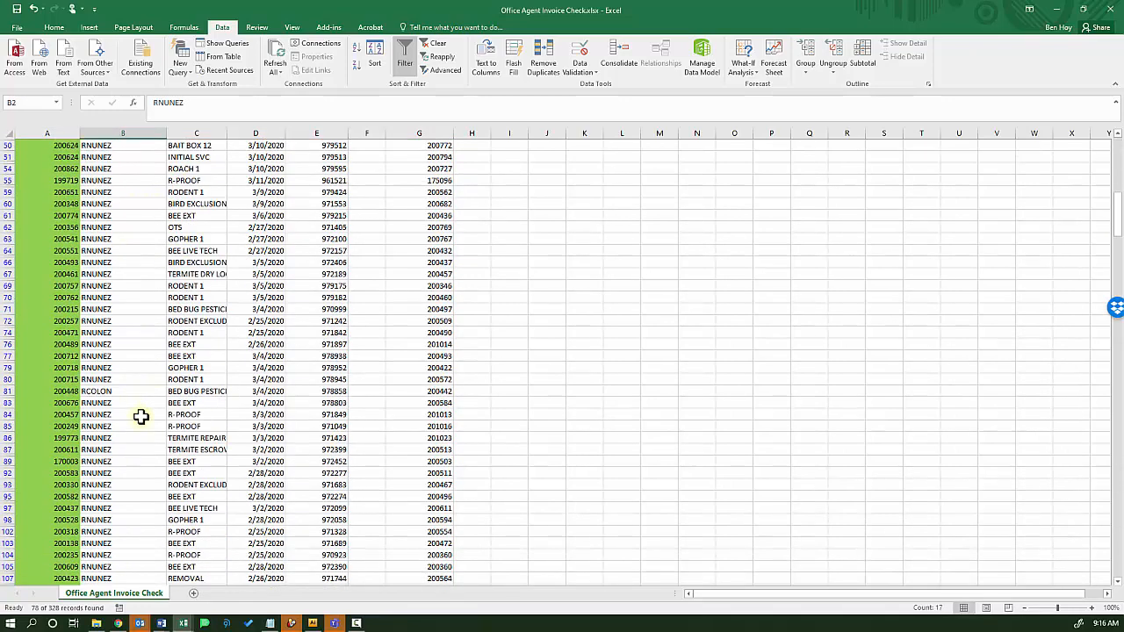
scroll(131, 417, "down", 2)
left_click(110, 344)
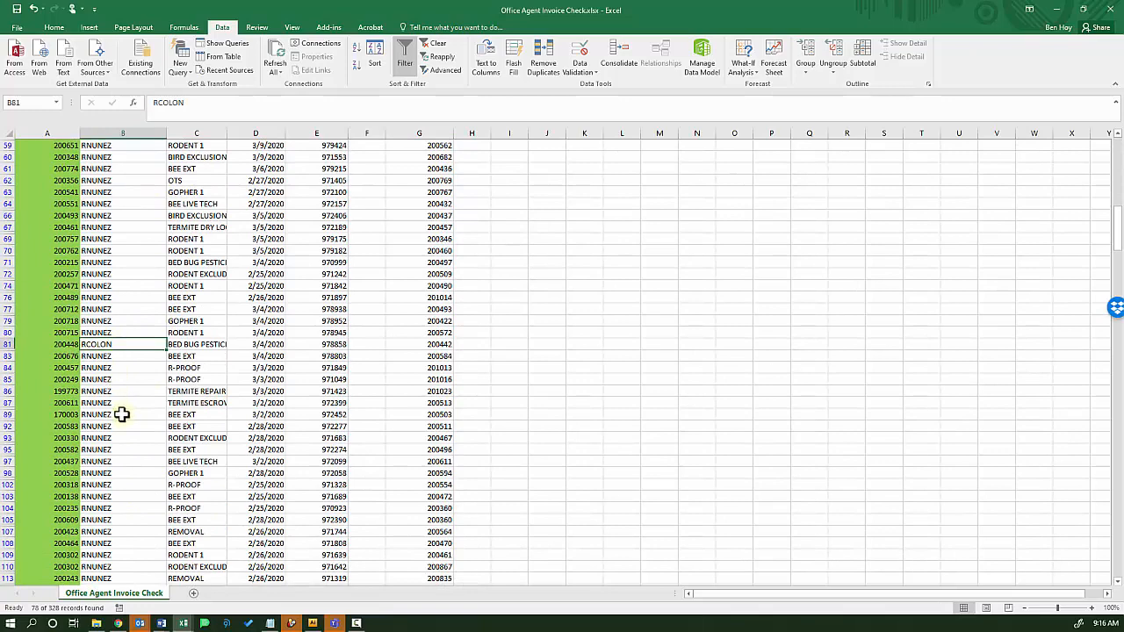
scroll(122, 415, "down", 6)
left_click(120, 448)
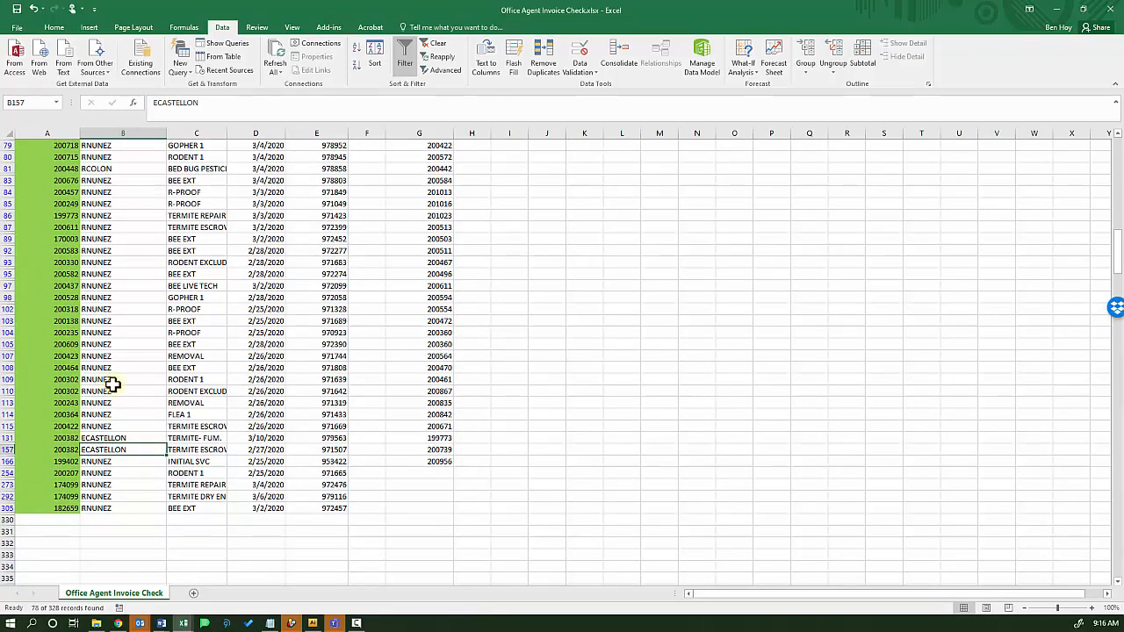
scroll(113, 385, "up", 15)
left_click(55, 169)
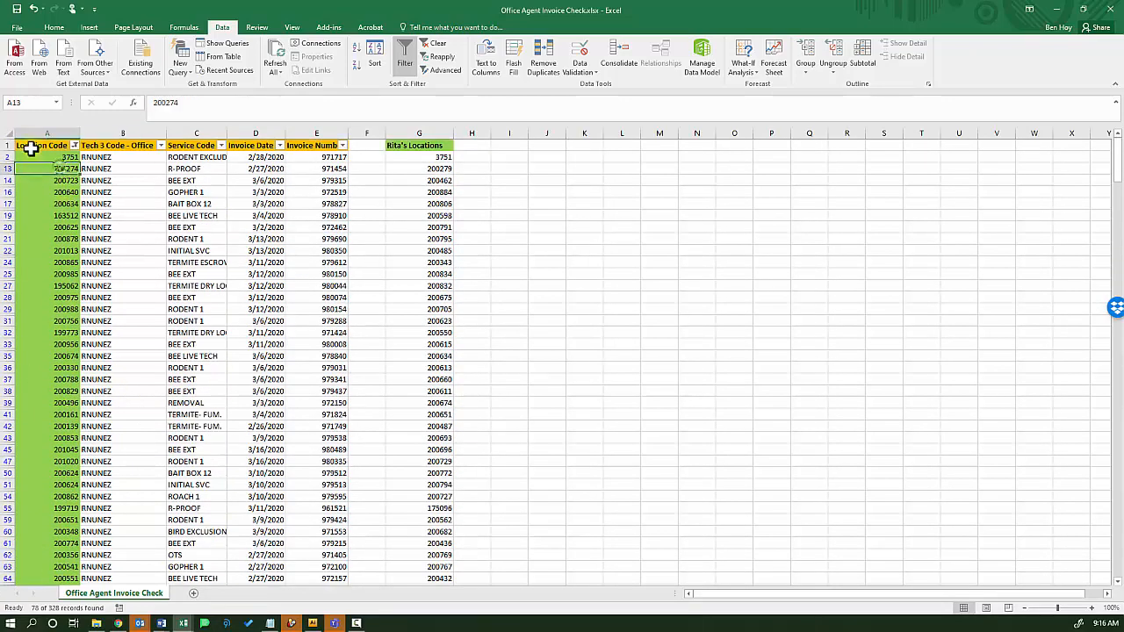
Exclude the main office agent in the Tech 3 Code - Office filter, leaving three mis-credited invoices
left_click(159, 146)
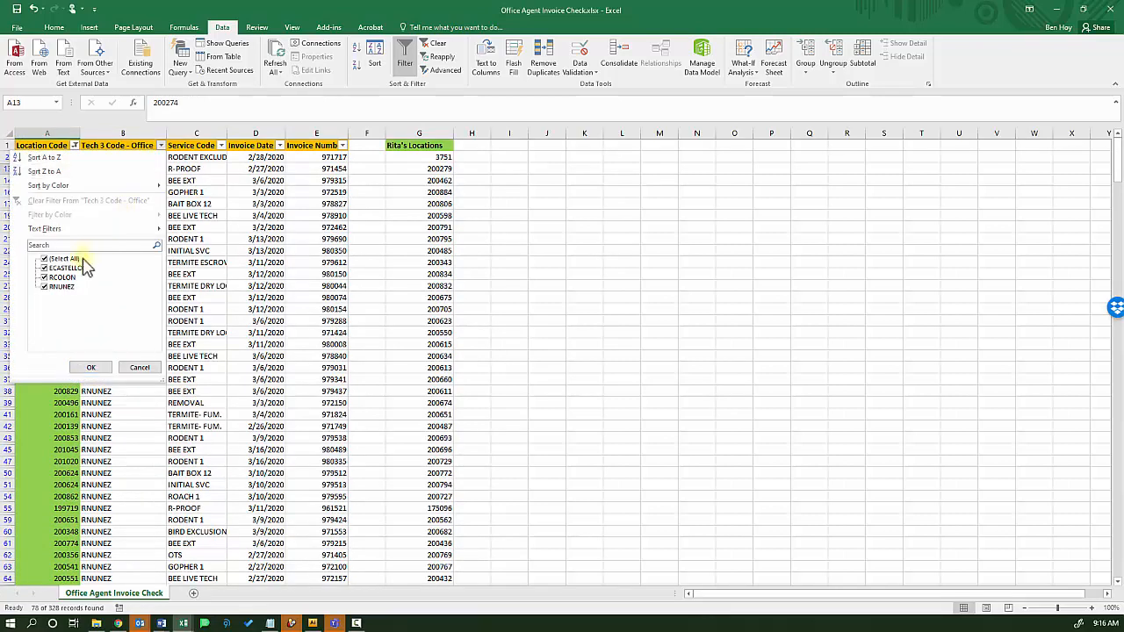
left_click(44, 287)
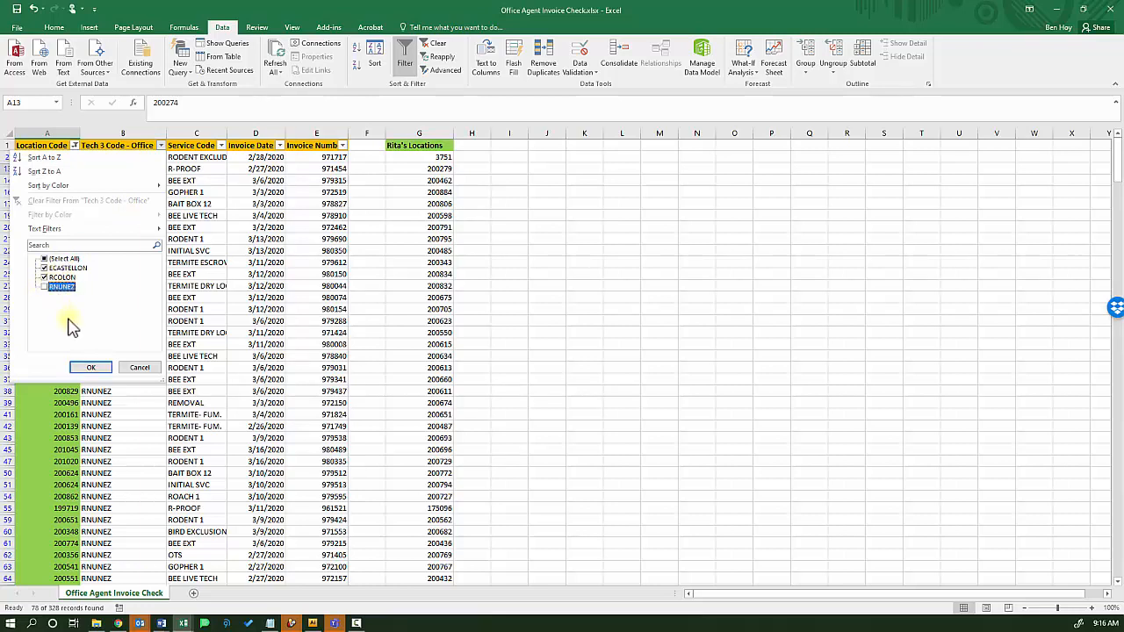
left_click(91, 368)
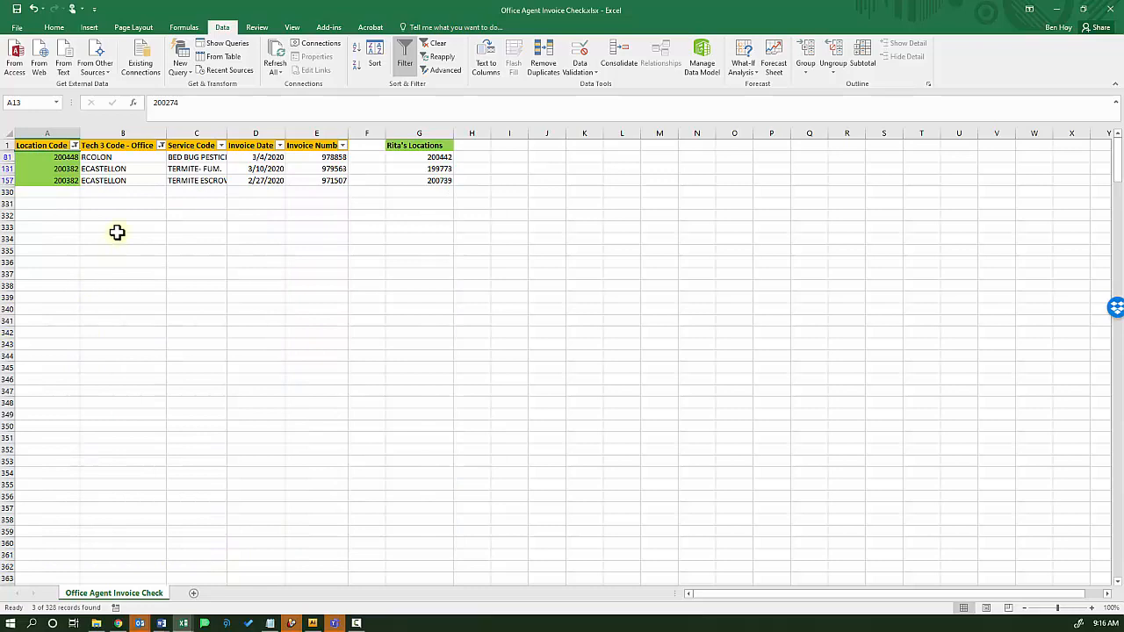
left_click(116, 231)
left_click_drag(65, 157, 65, 180)
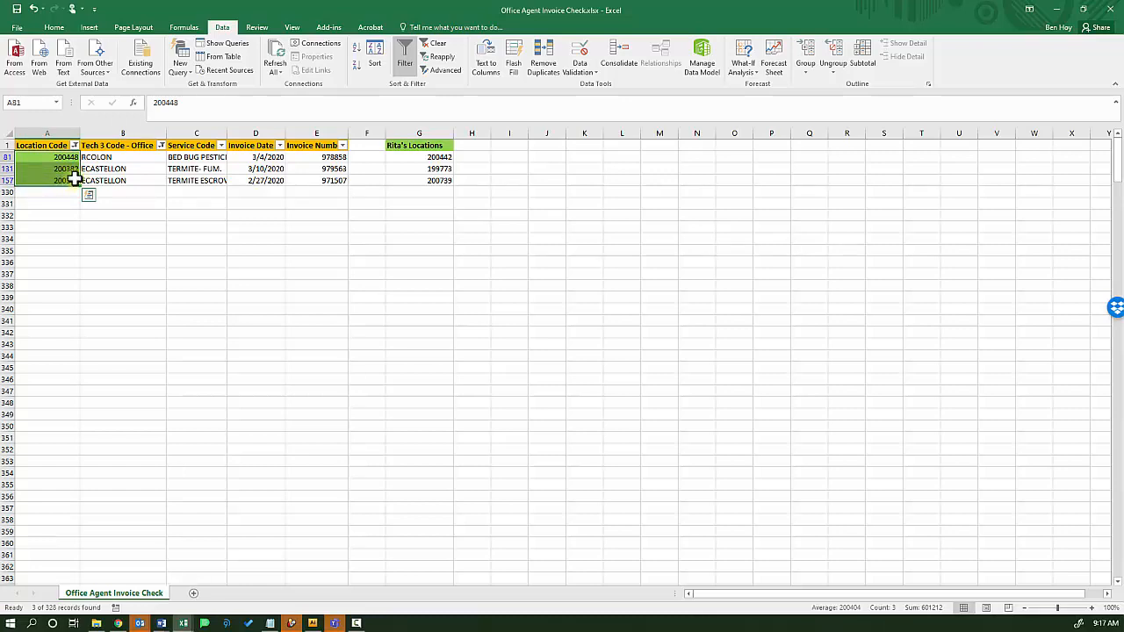
left_click(105, 169)
left_click_drag(113, 155, 116, 178)
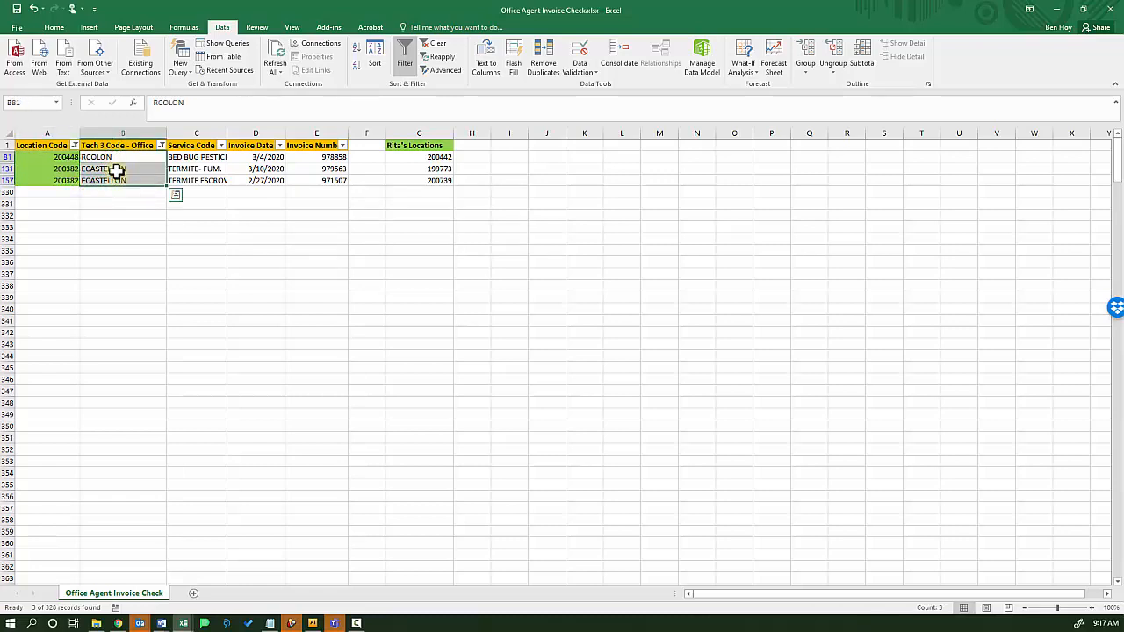
left_click(122, 154)
left_click(121, 170)
left_click(121, 179)
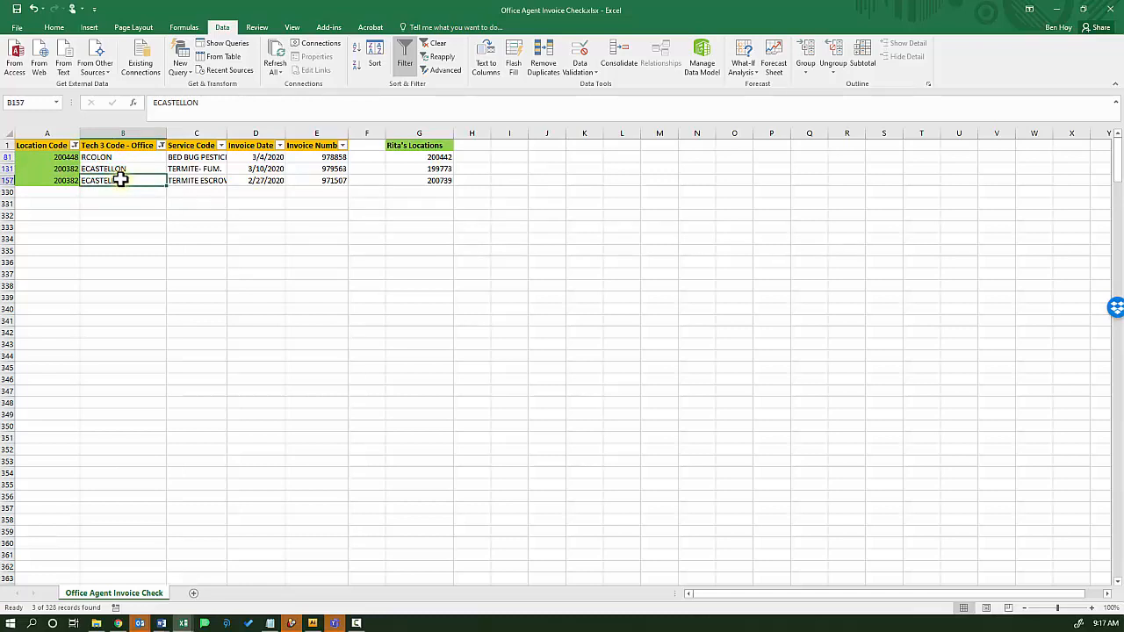
Copy the first remaining invoice number from E81 and switch to the PestPac location page
left_click(328, 157)
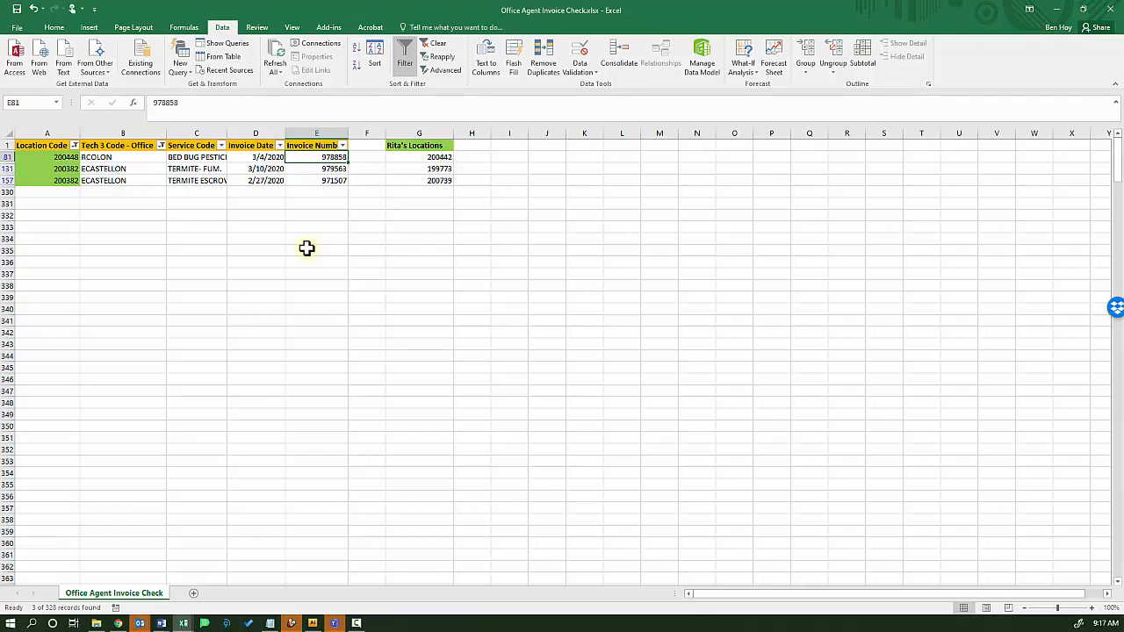
key("ctrl+c")
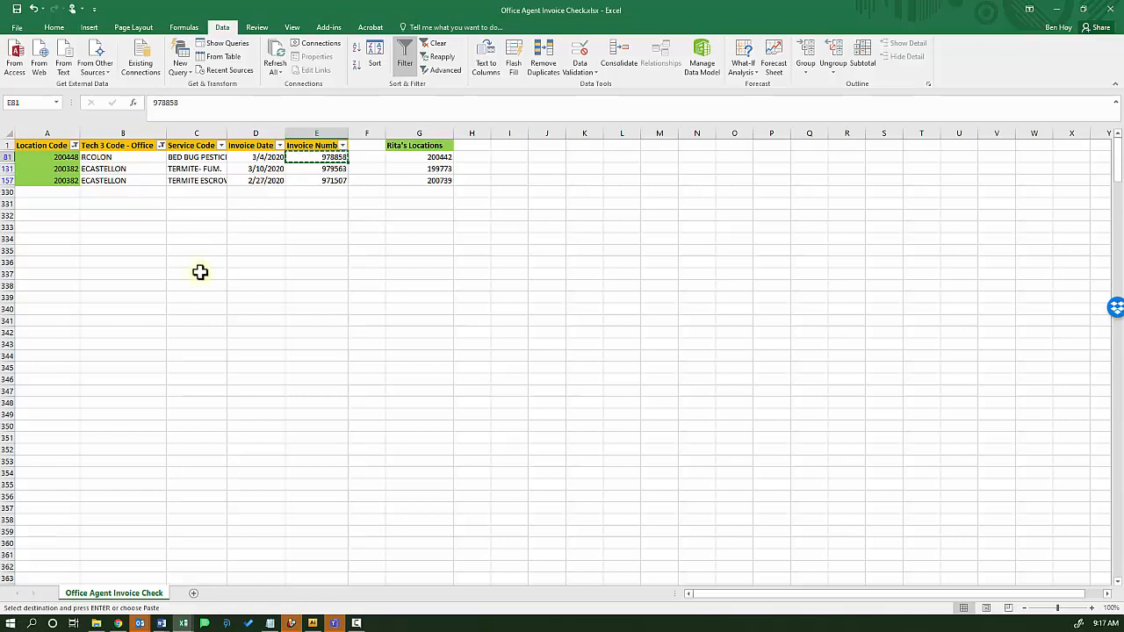
key("alt+Tab")
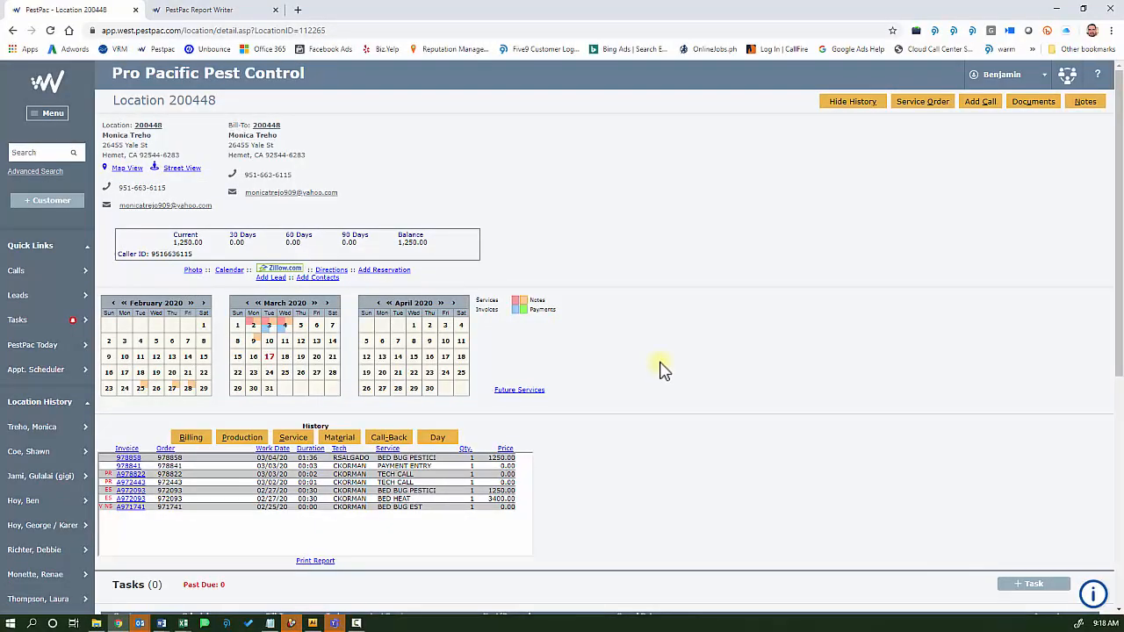
Check the Office credit on the location's most recent invoice, then close it
scroll(544, 404, "down", 2)
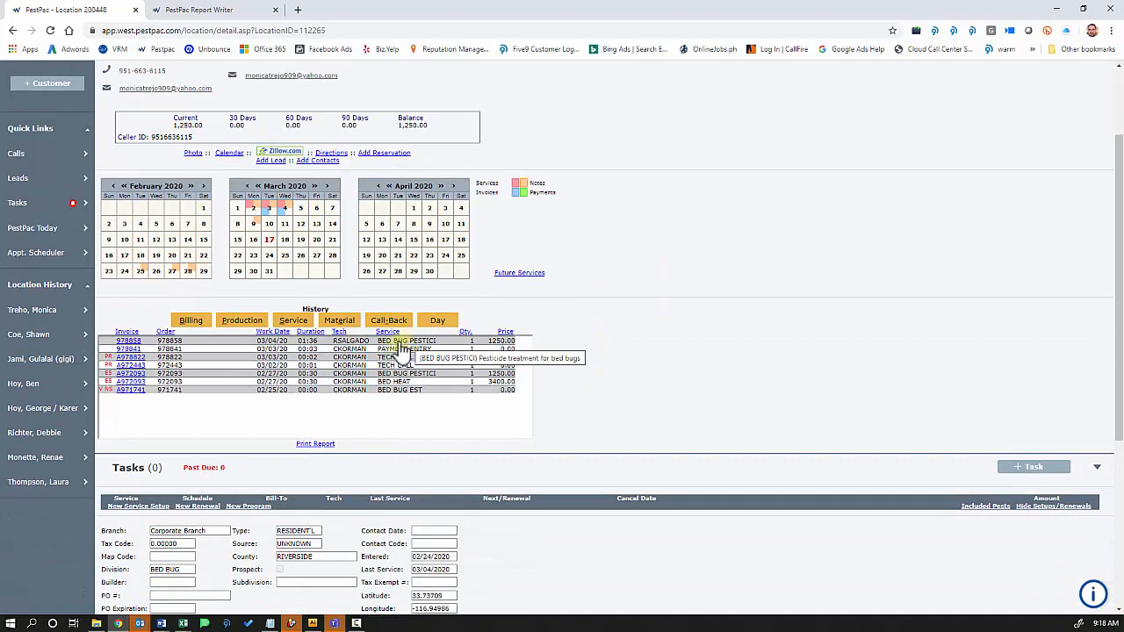
left_click(129, 341)
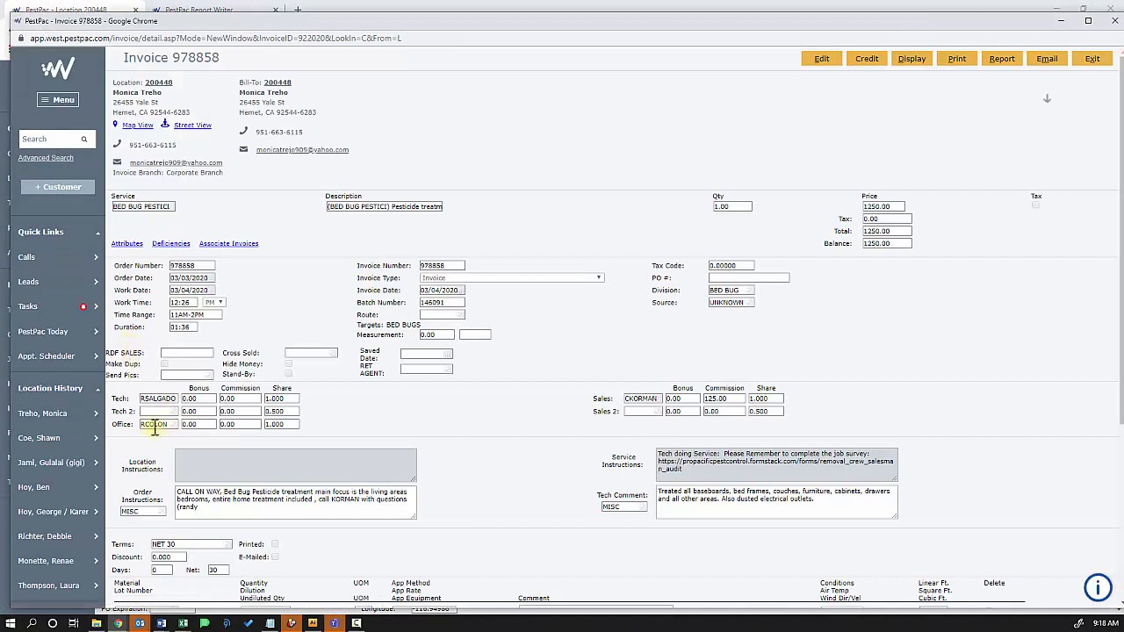
left_click(1093, 60)
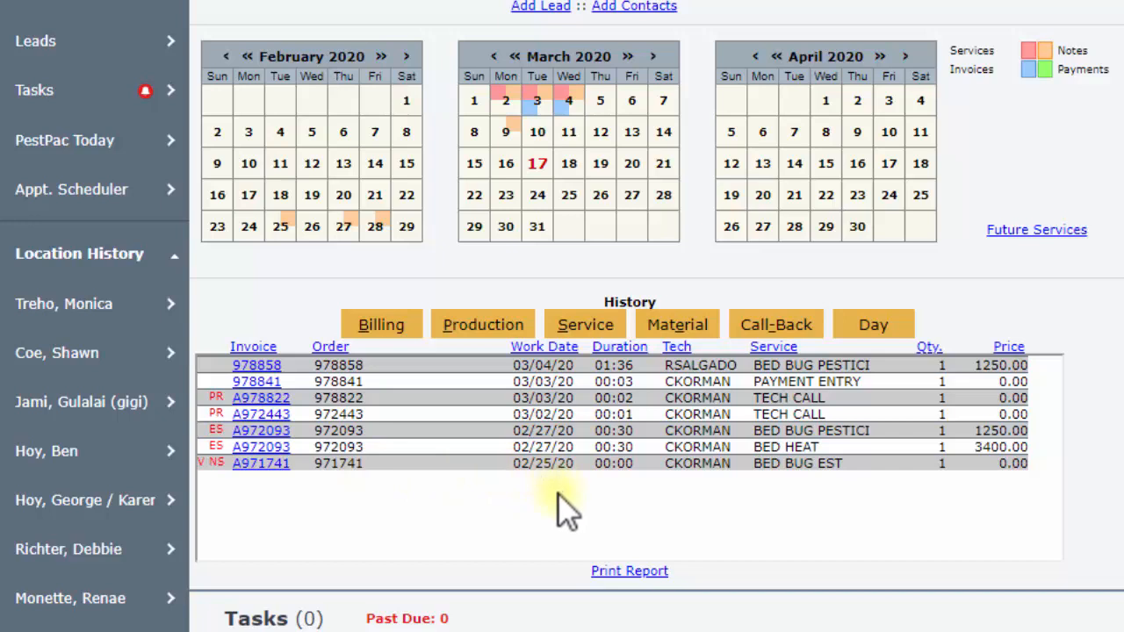
Check the bed bug estimate invoice, then open the 02/25/20 bed bug estimate invoice
mouse_move(219, 451)
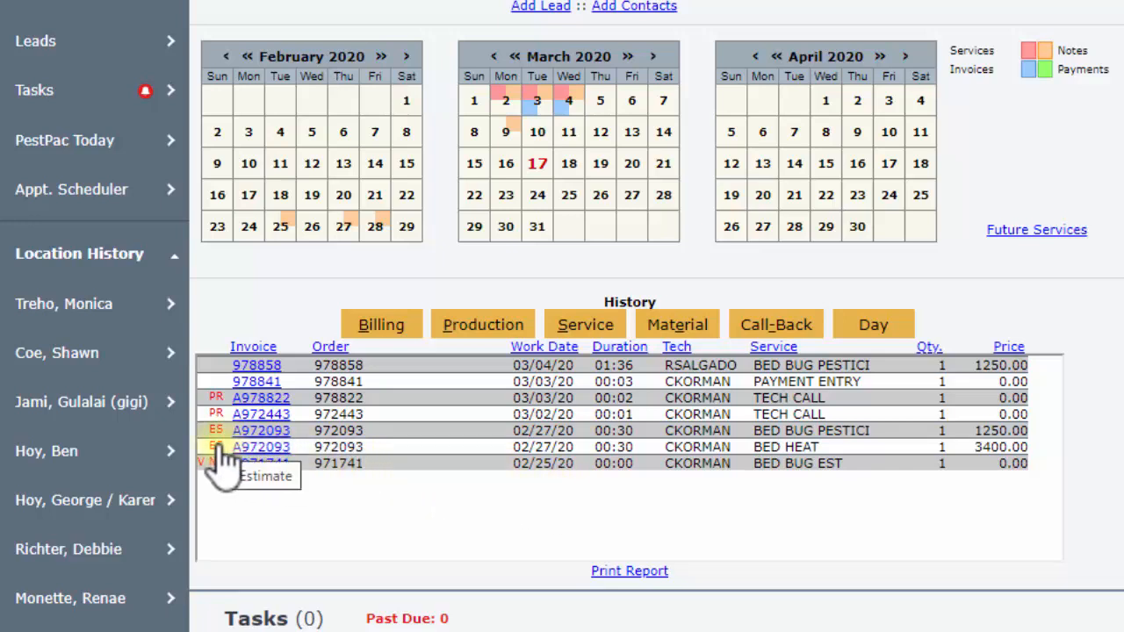
left_click(256, 447)
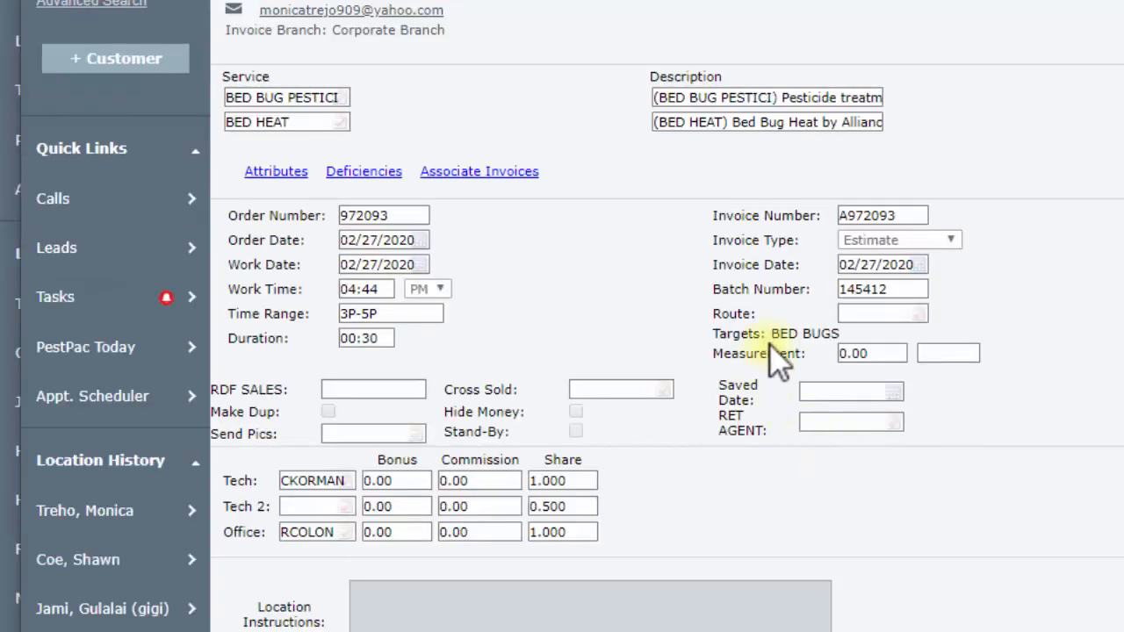
scroll(419, 325, "down", 3)
scroll(999, 87, "up", 3)
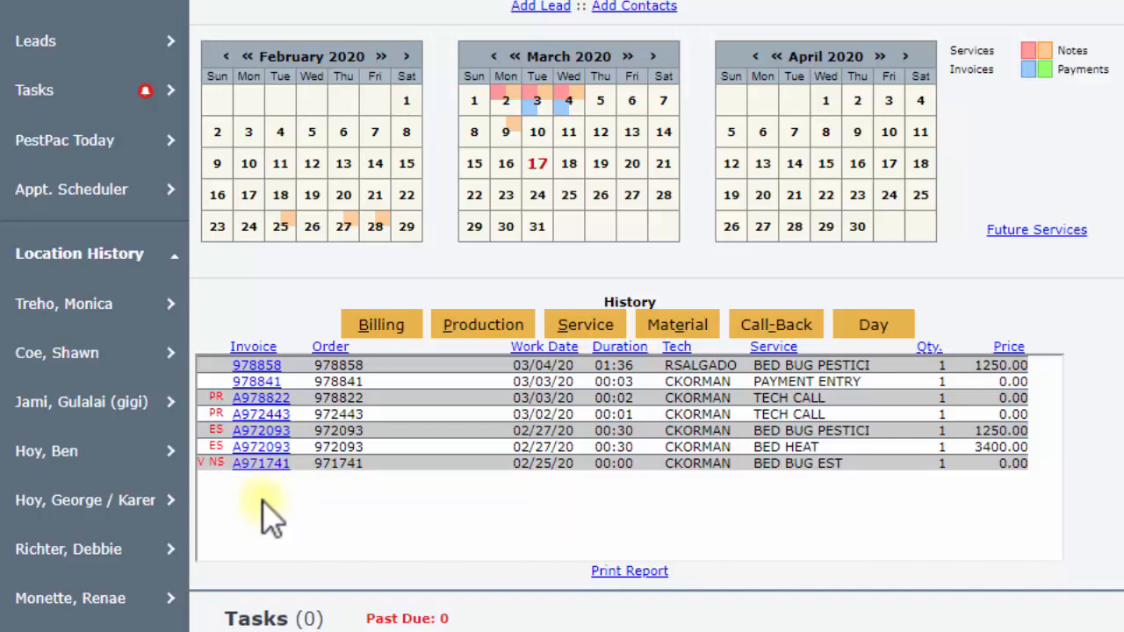
left_click(263, 465)
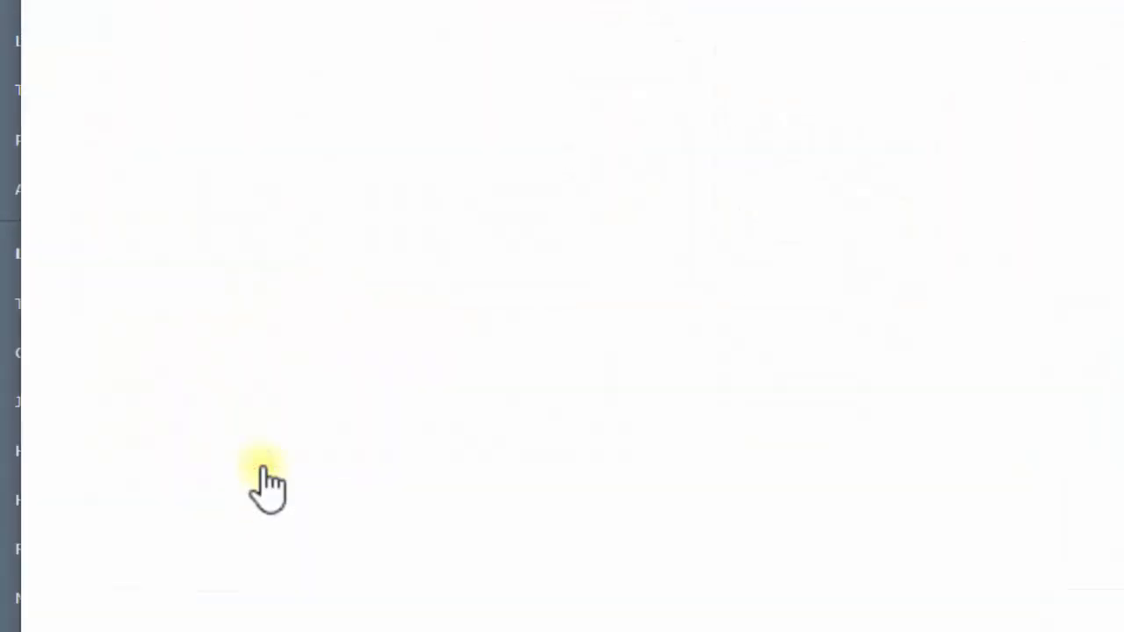
Review the 02/25/20 estimate's credited Office agent, Order Instructions and Tech Comment
scroll(791, 395, "down", 3)
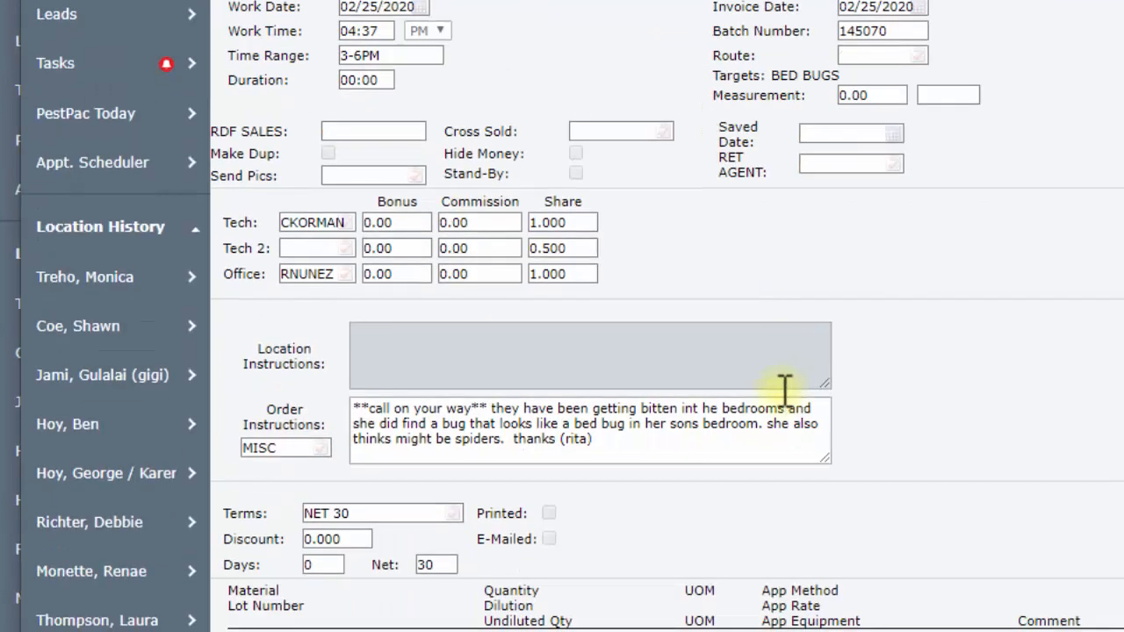
double_click(309, 274)
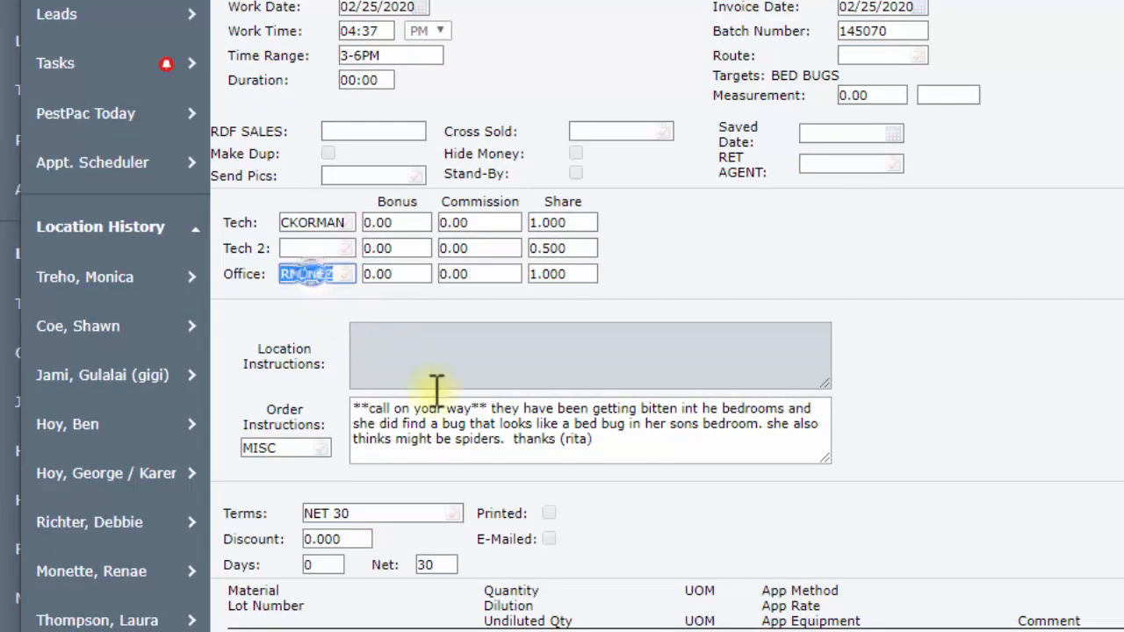
left_click(601, 442)
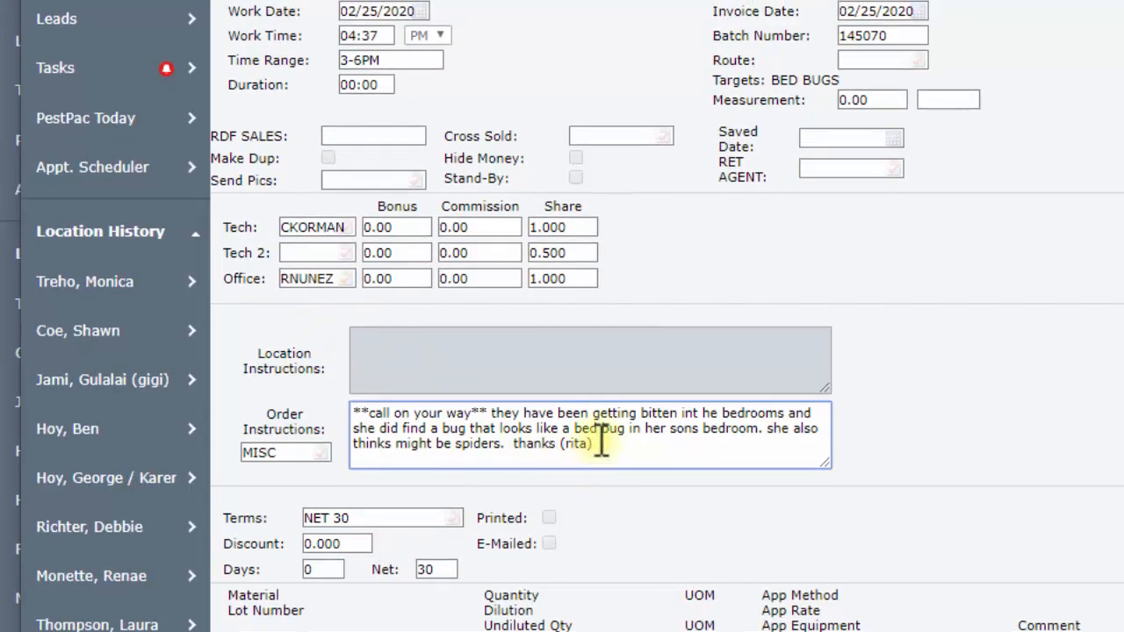
scroll(603, 442, "up", 3)
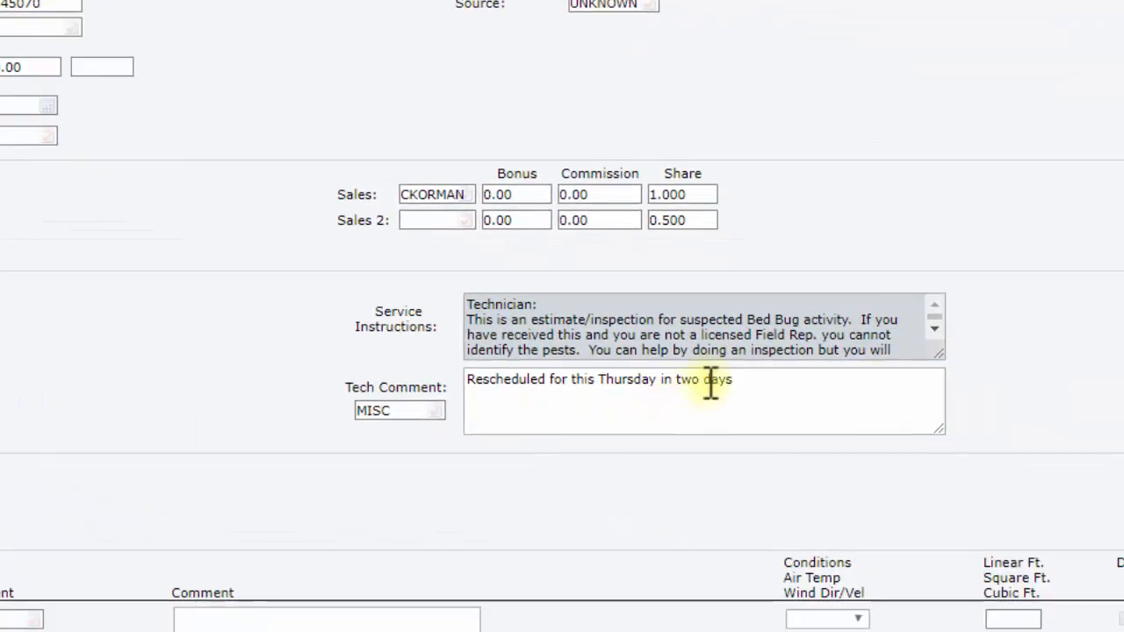
left_click_drag(749, 379, 444, 381)
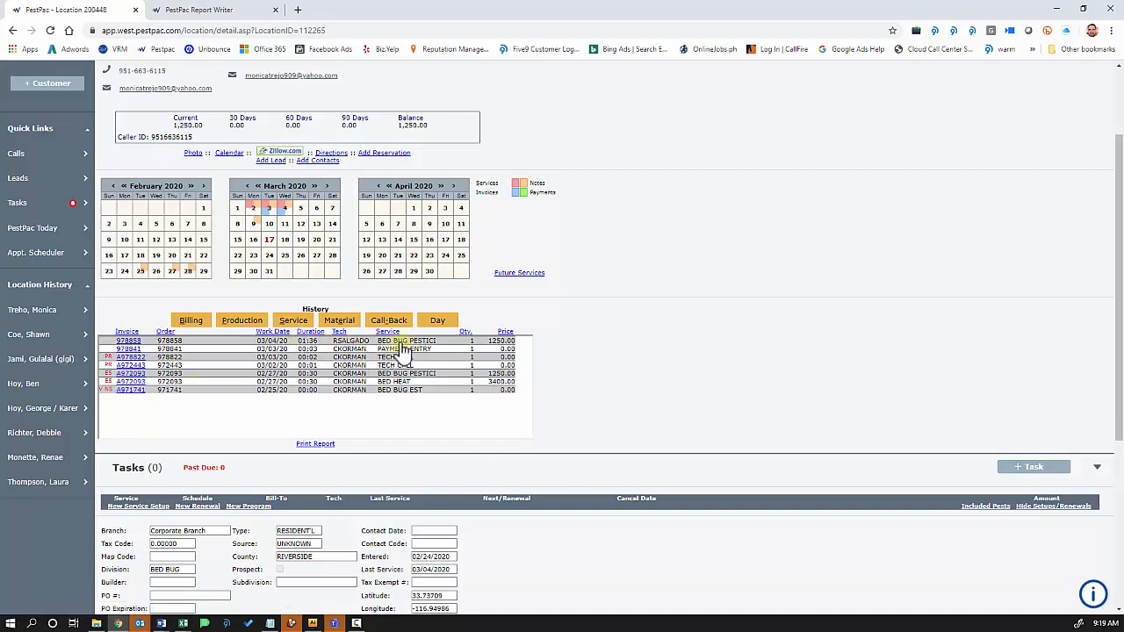
Change invoice 978858's Office credit to the workbook's office agent and save it
left_click(128, 340)
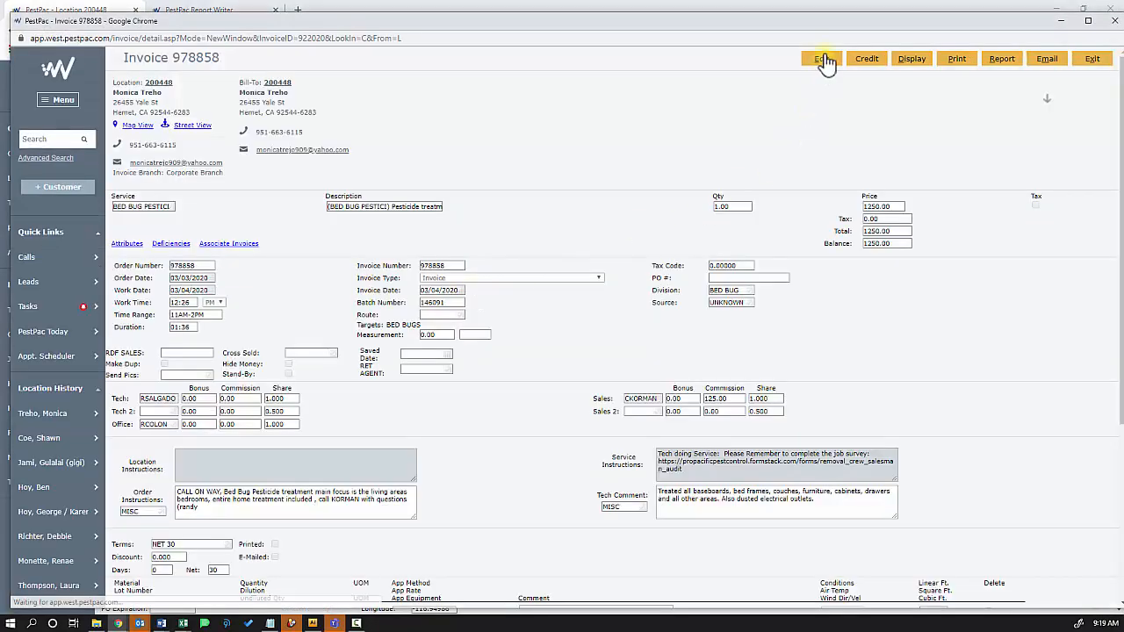
left_click(825, 60)
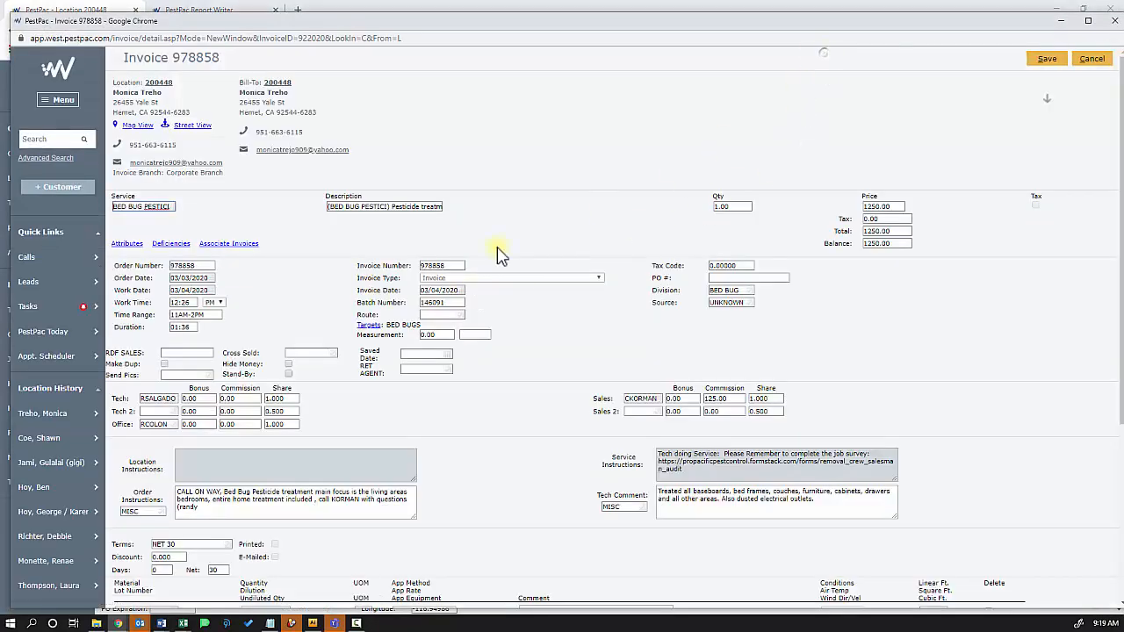
left_click(161, 427)
type("RNU")
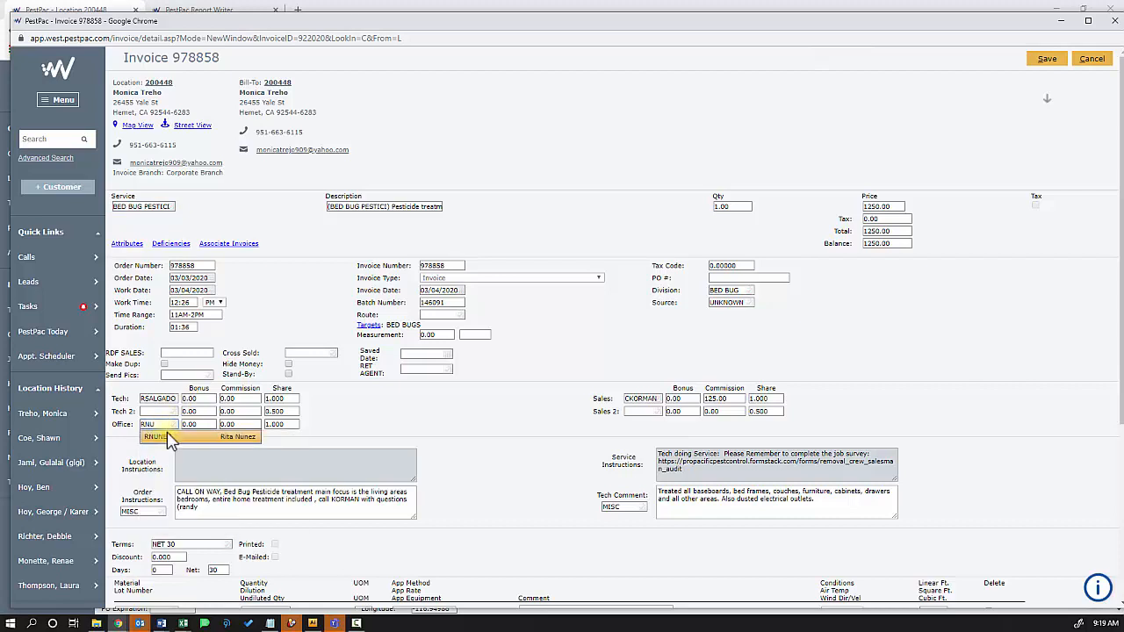
left_click(168, 436)
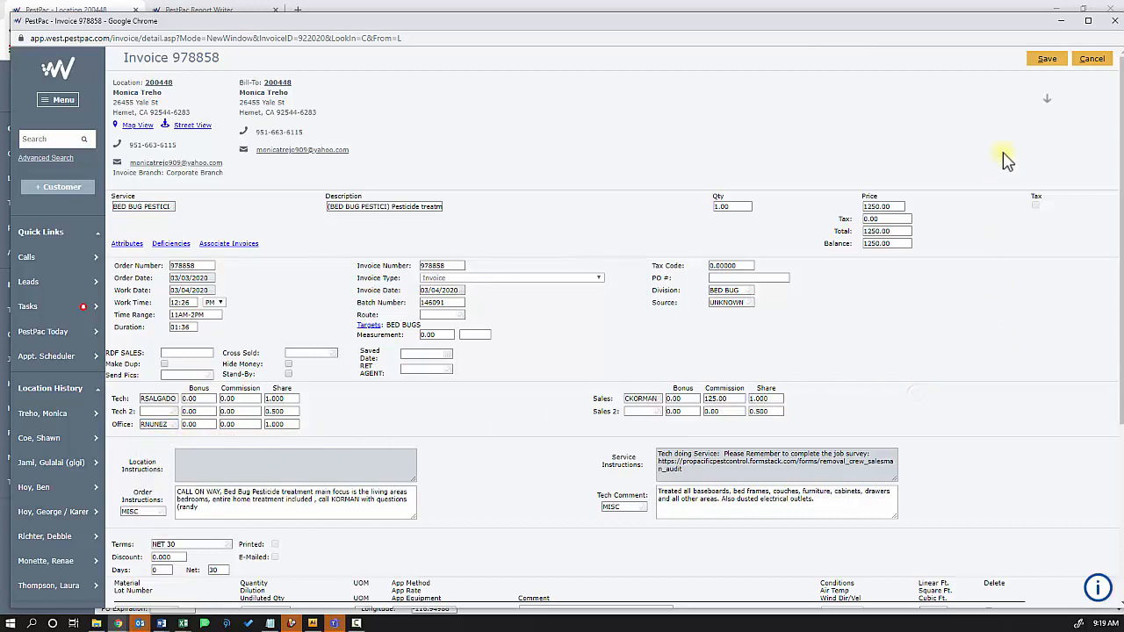
left_click(1047, 60)
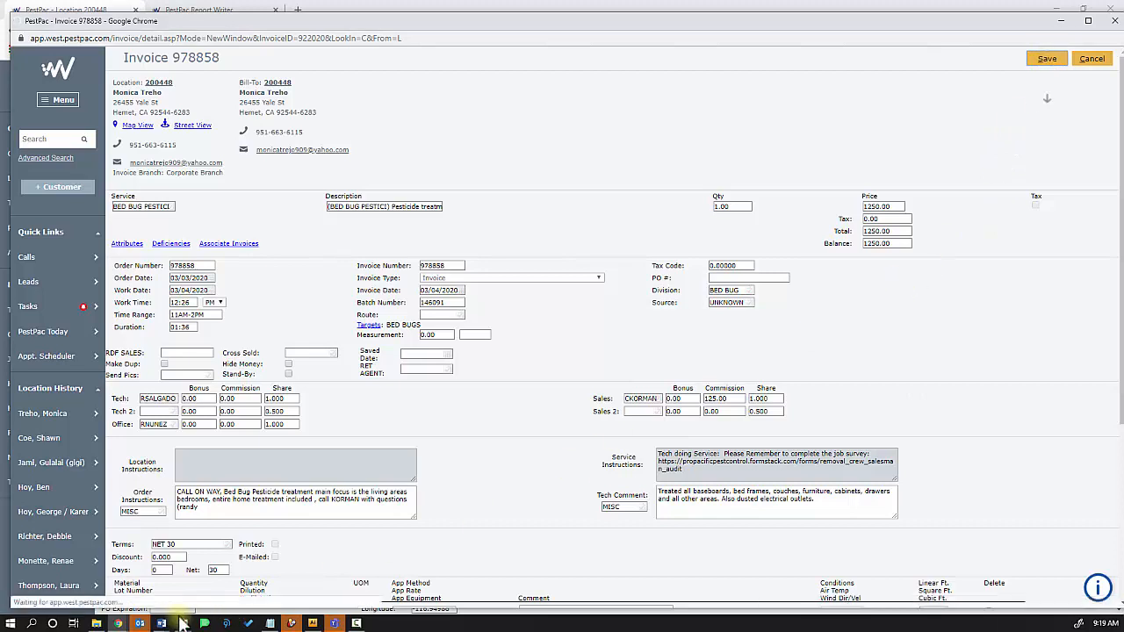
Bring the Invoice Check workbook forward and inspect the first flagged invoice's agent and service
mouse_move(183, 624)
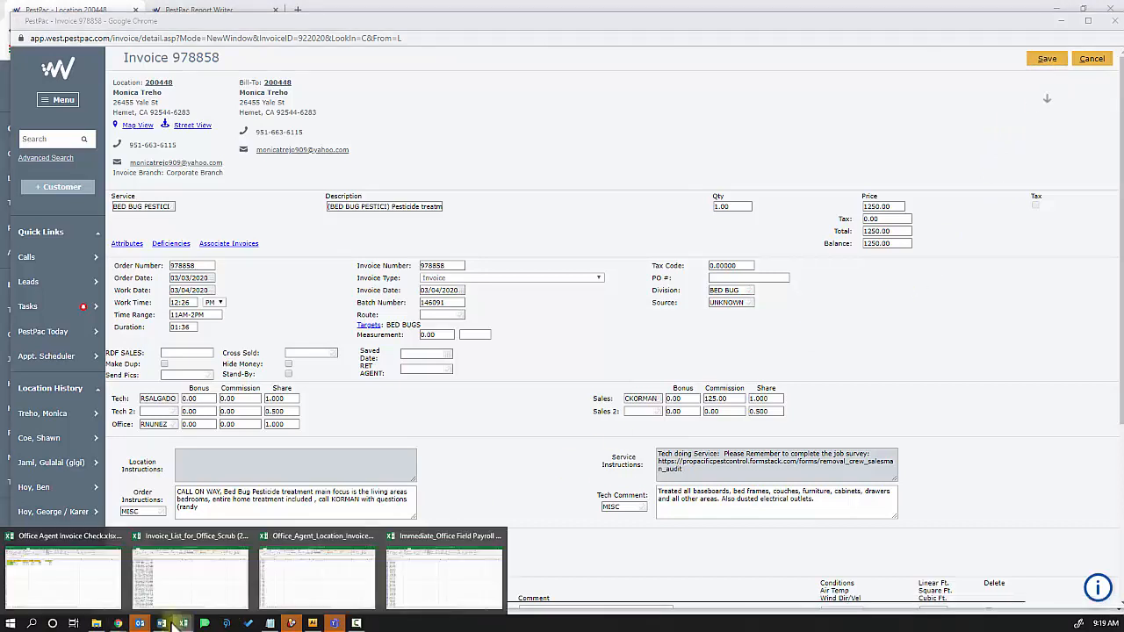
left_click(66, 580)
left_click(310, 220)
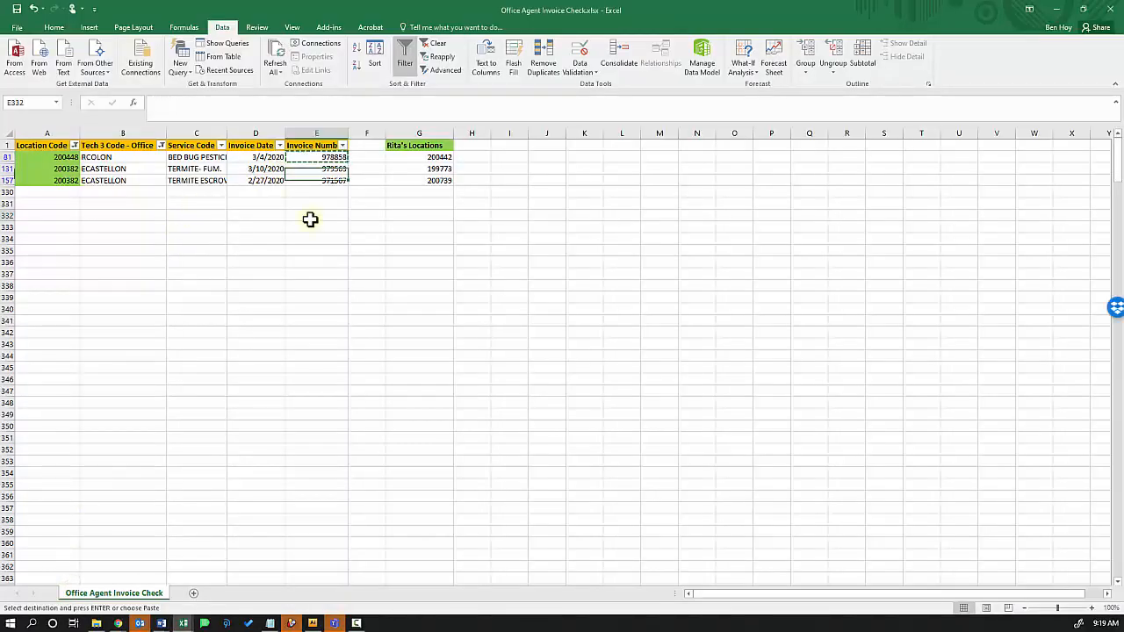
left_click(140, 159)
left_click(180, 157)
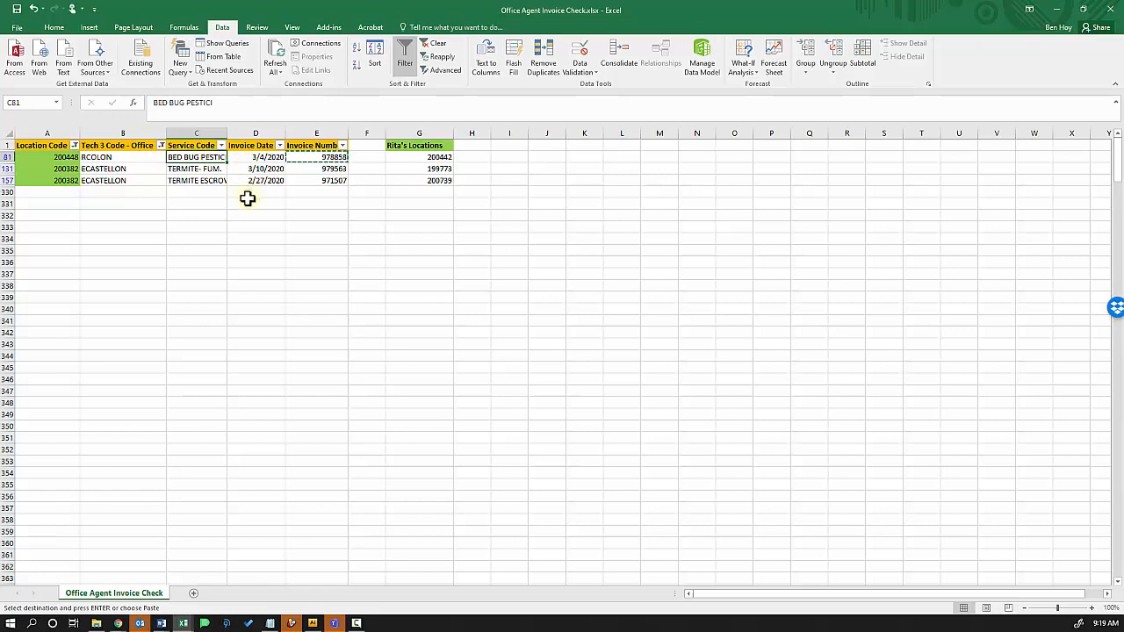
left_click(247, 224)
Compare the agent, location and service codes across the three flagged invoices
left_click_drag(114, 156, 114, 178)
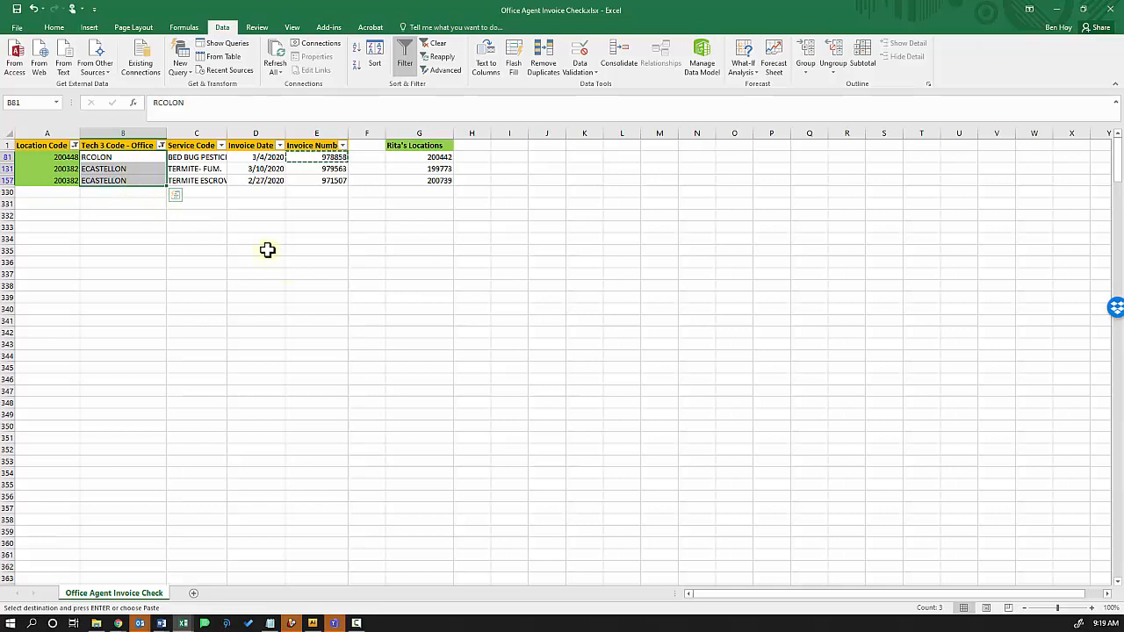
left_click(70, 157)
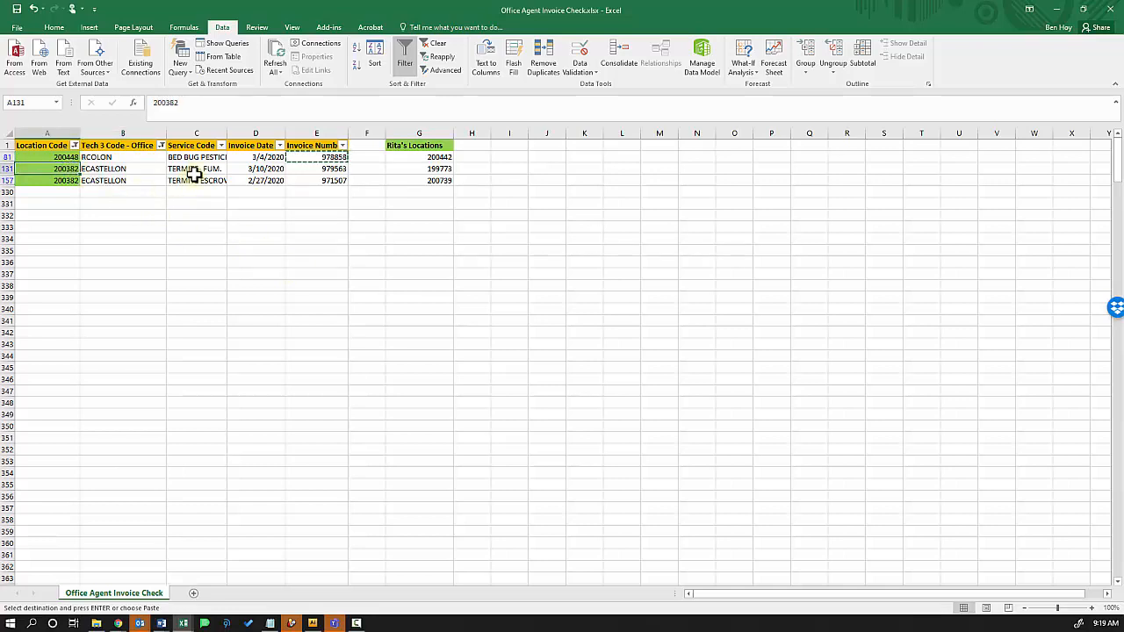
left_click(194, 180)
left_click(210, 168)
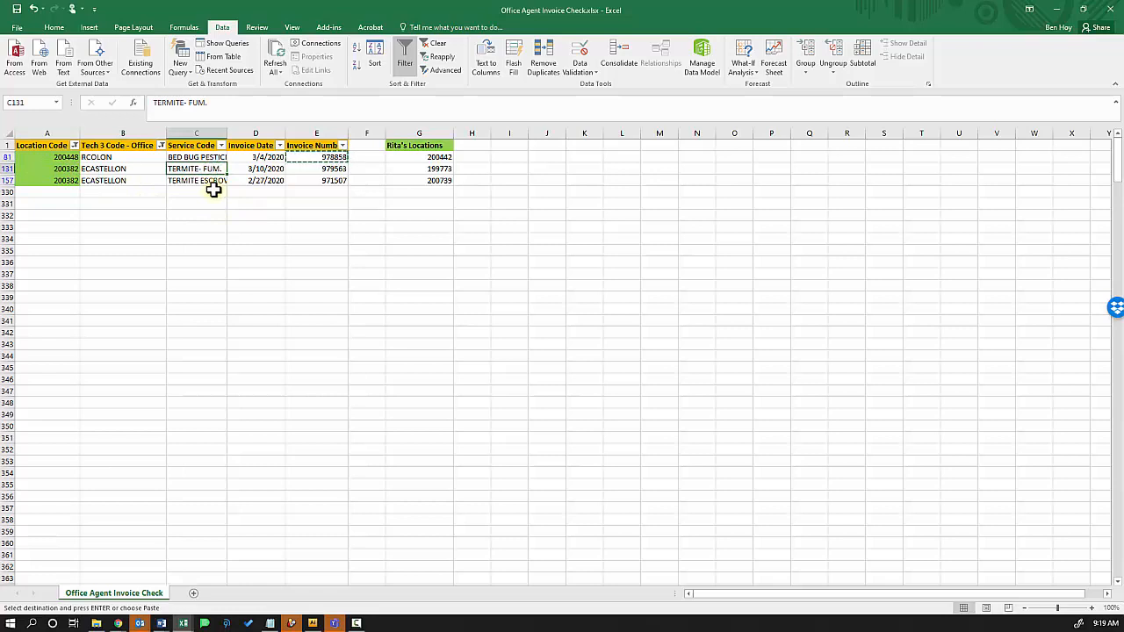
left_click(50, 180)
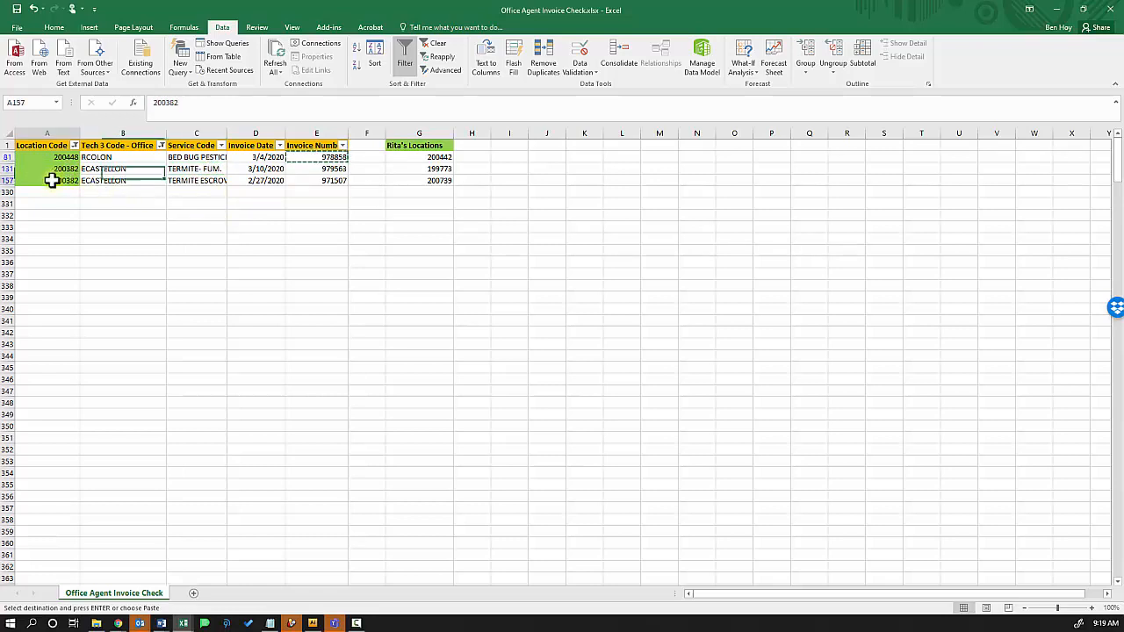
left_click(205, 179)
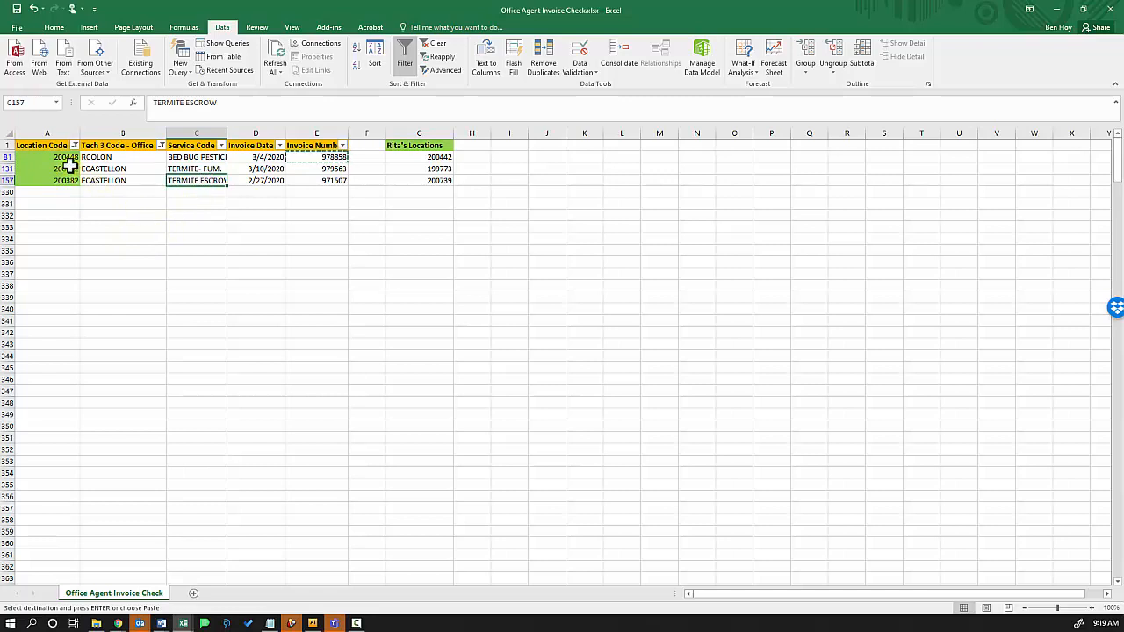
left_click_drag(68, 169, 76, 187)
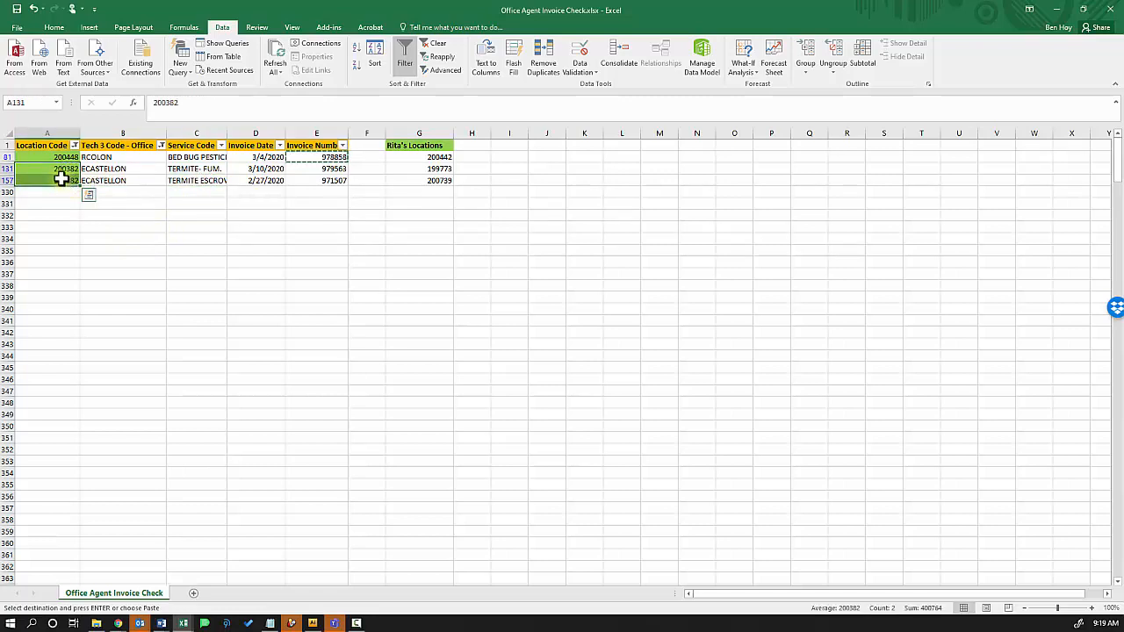
left_click(193, 180)
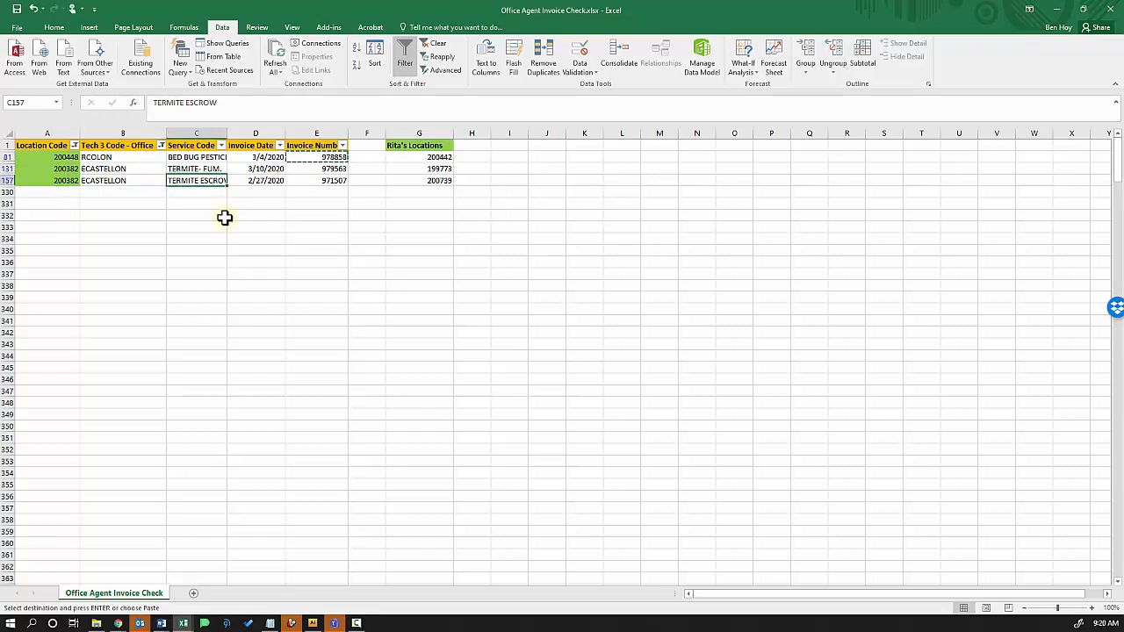
left_click_drag(209, 168, 211, 180)
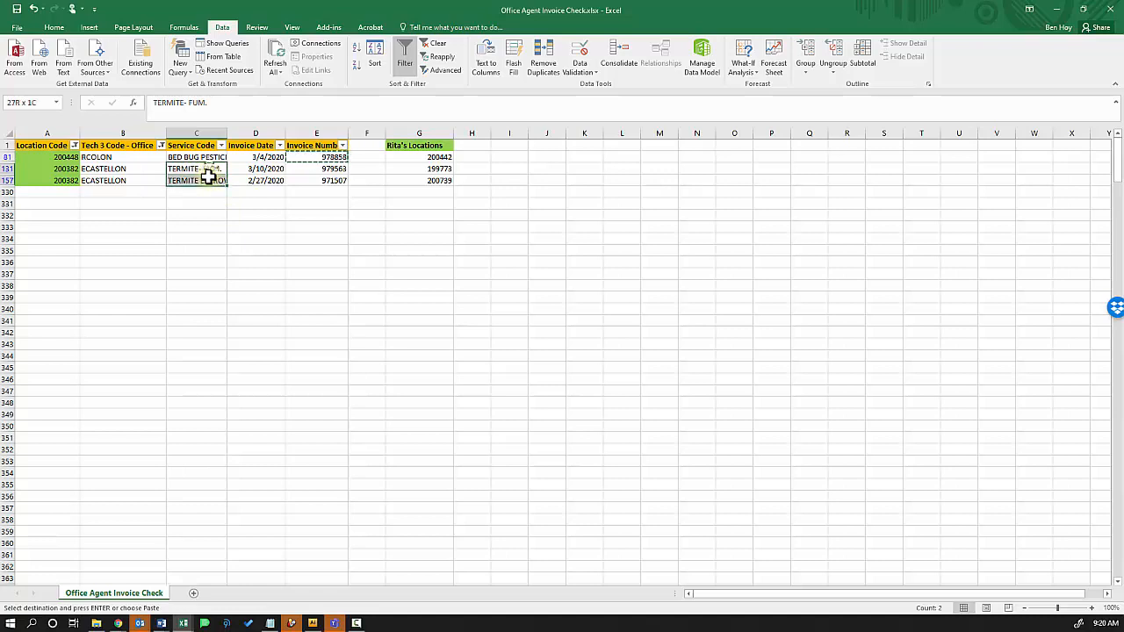
left_click(307, 233)
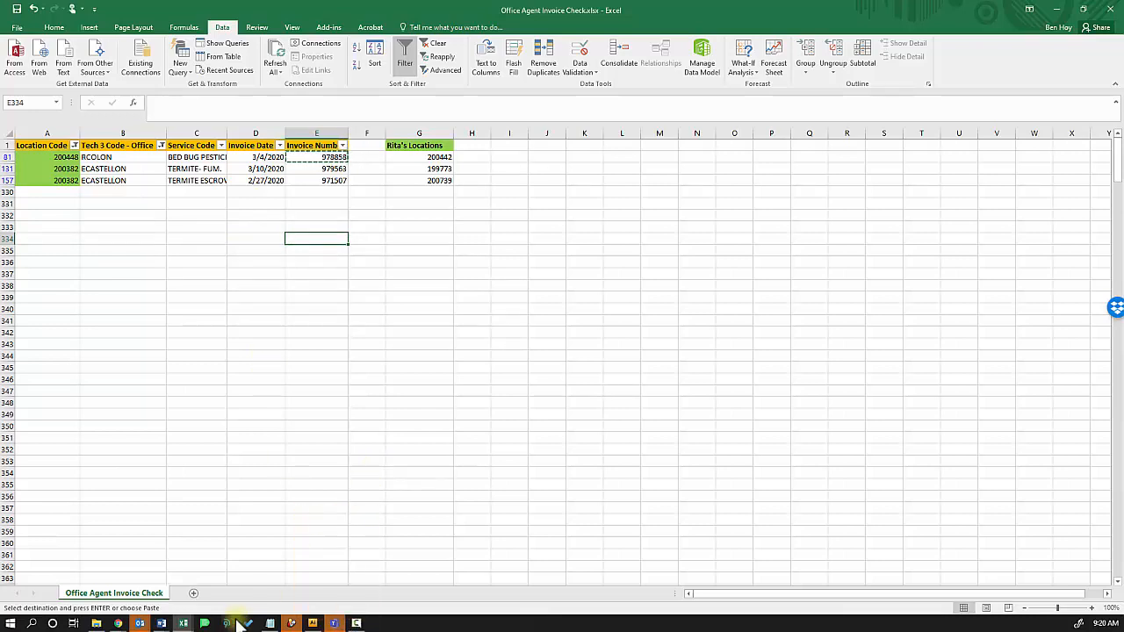
left_click(182, 623)
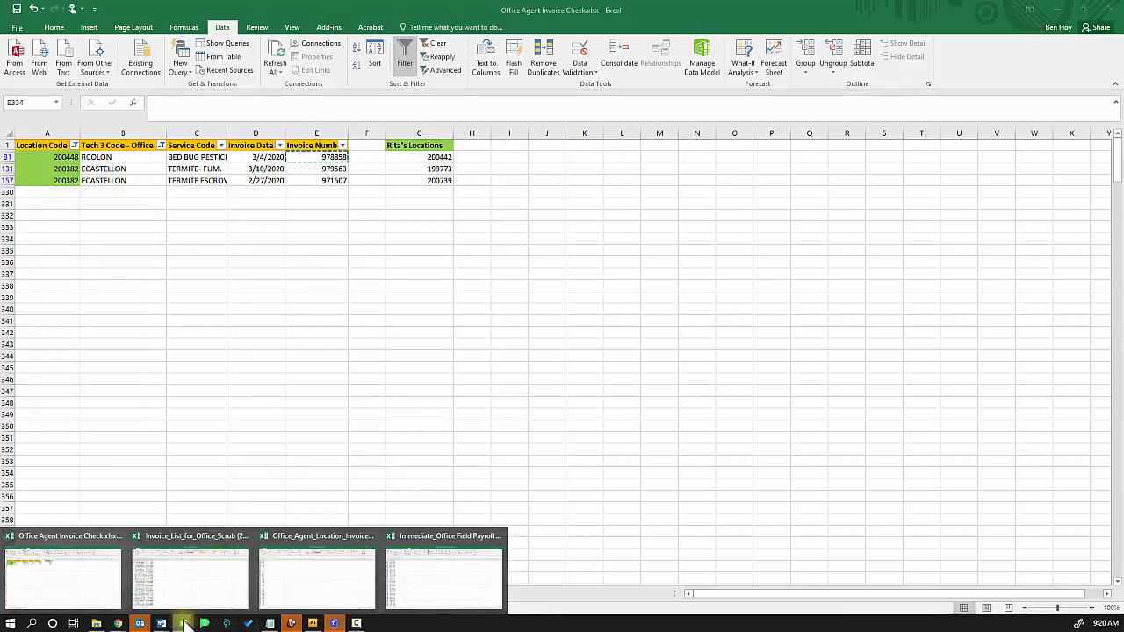
In the payroll scrub workbook, filter Office Agent to only the second agent by searching their name
left_click(444, 566)
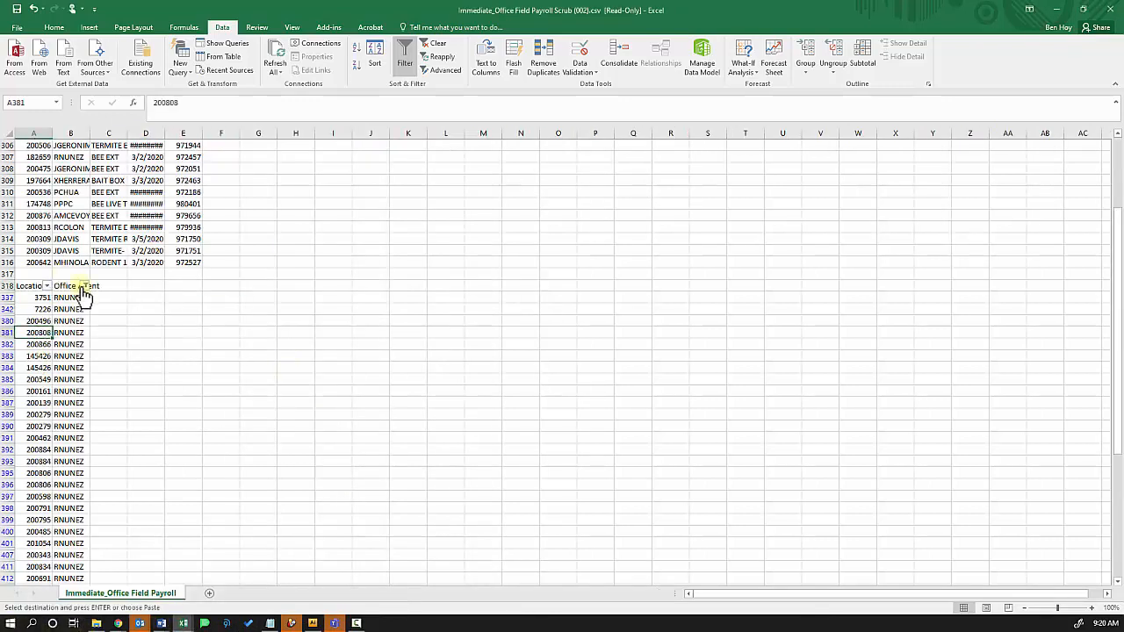
left_click_drag(33, 299, 34, 383)
left_click(69, 323)
left_click(84, 286)
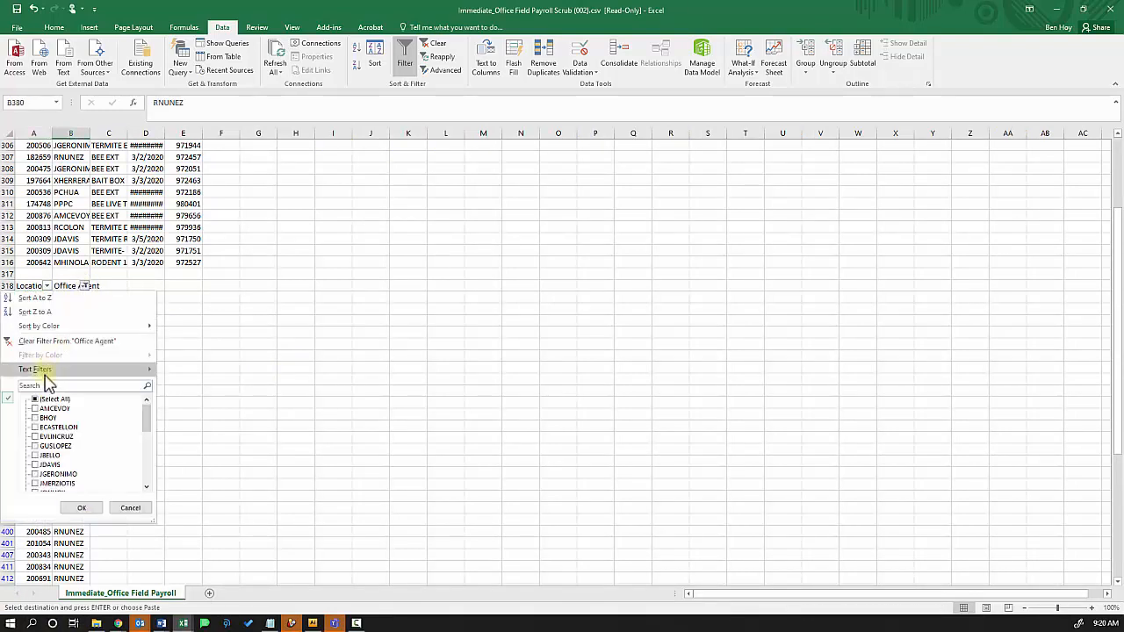
left_click(39, 398)
left_click(39, 387)
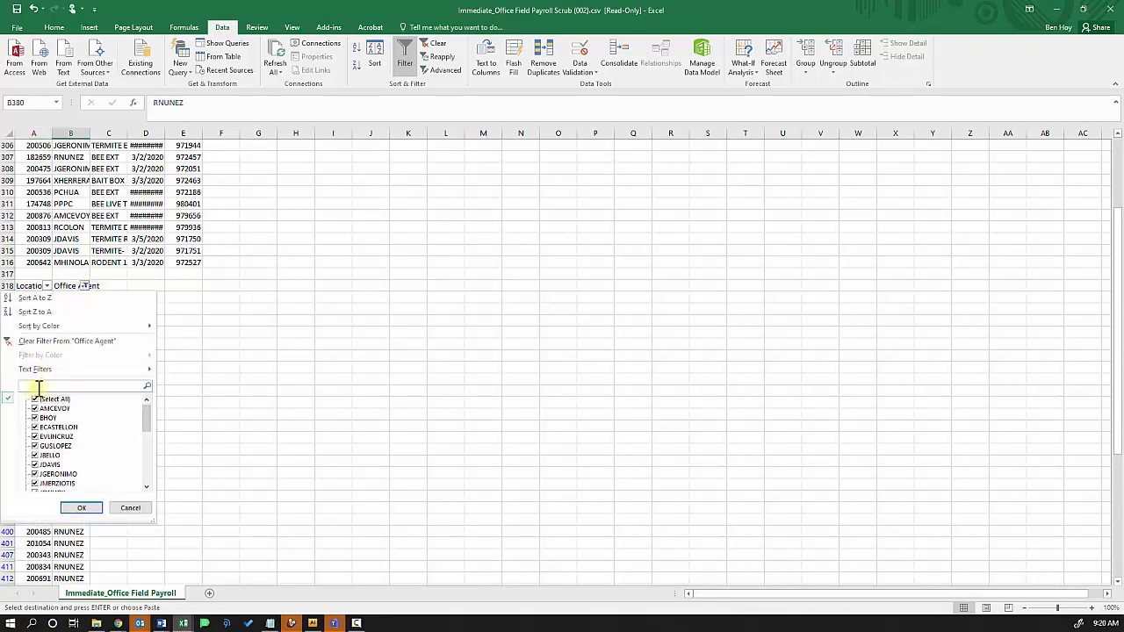
type("xh")
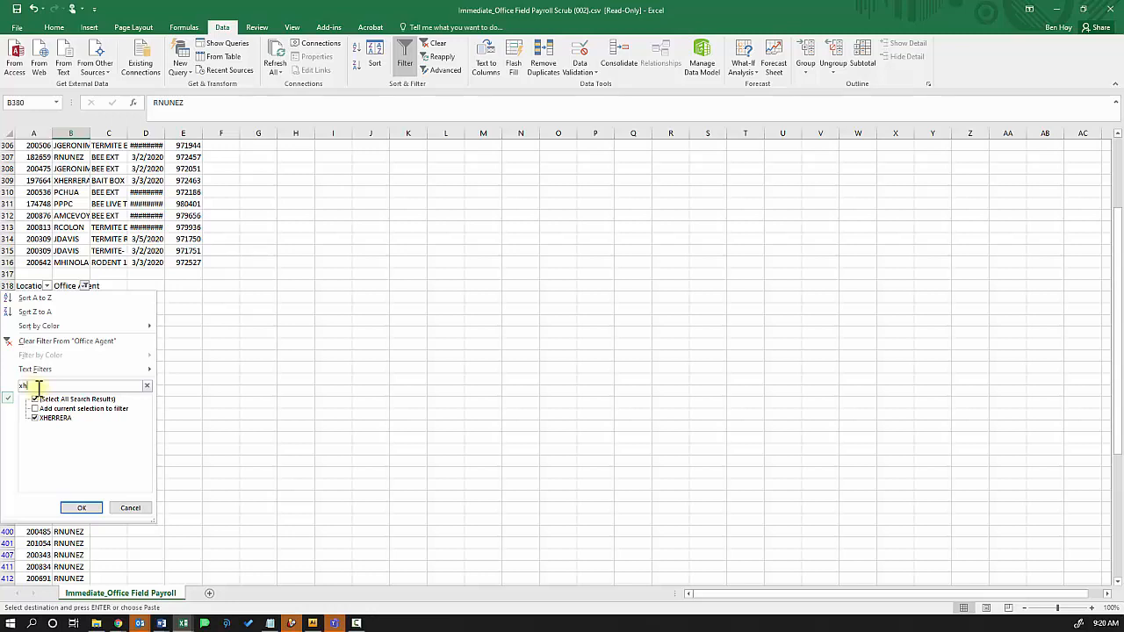
left_click(82, 508)
left_click(187, 437)
Copy that agent's column A location codes and return to the Invoice Check workbook
left_click(33, 297)
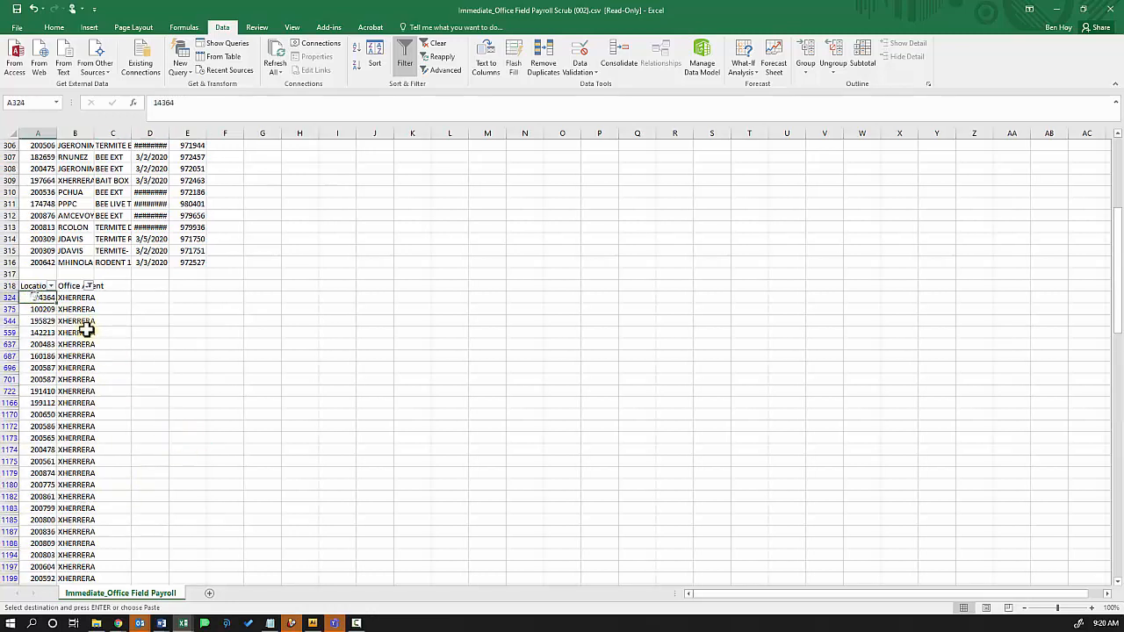
key("ctrl+shift+Down")
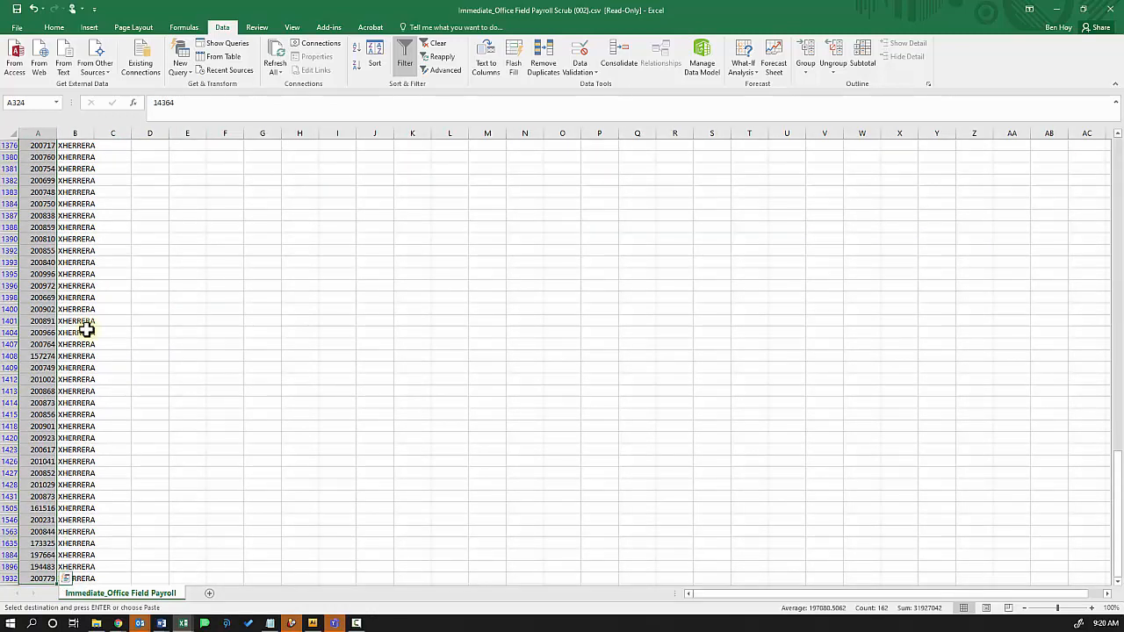
key("ctrl+c")
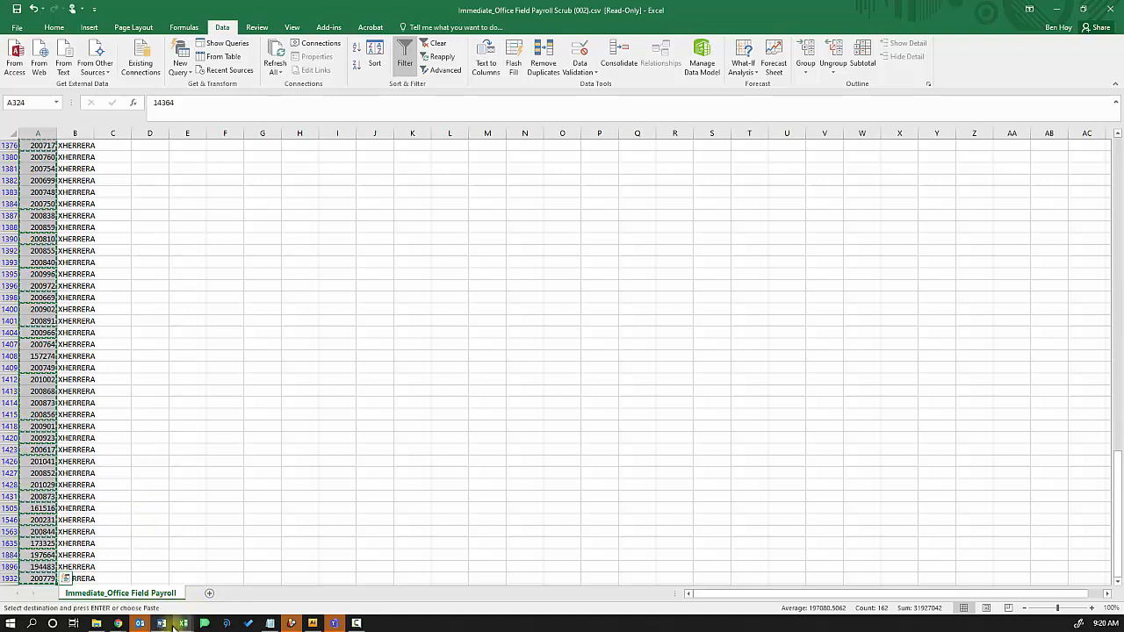
mouse_move(180, 624)
left_click(90, 582)
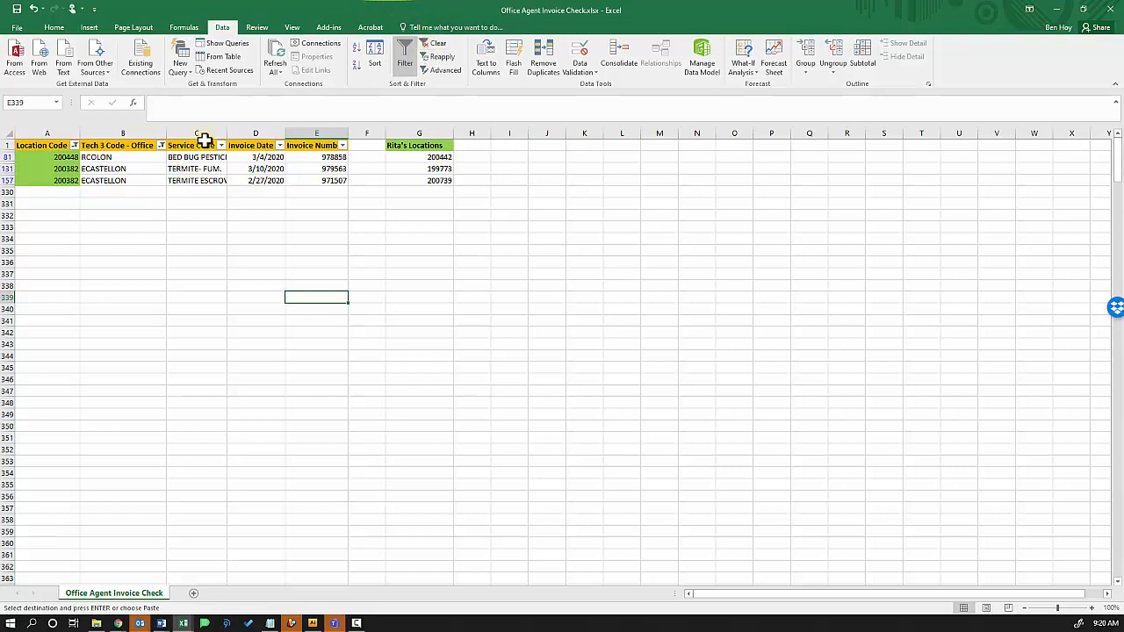
Clear the invoice filter and delete the old location list in column G
left_click(436, 44)
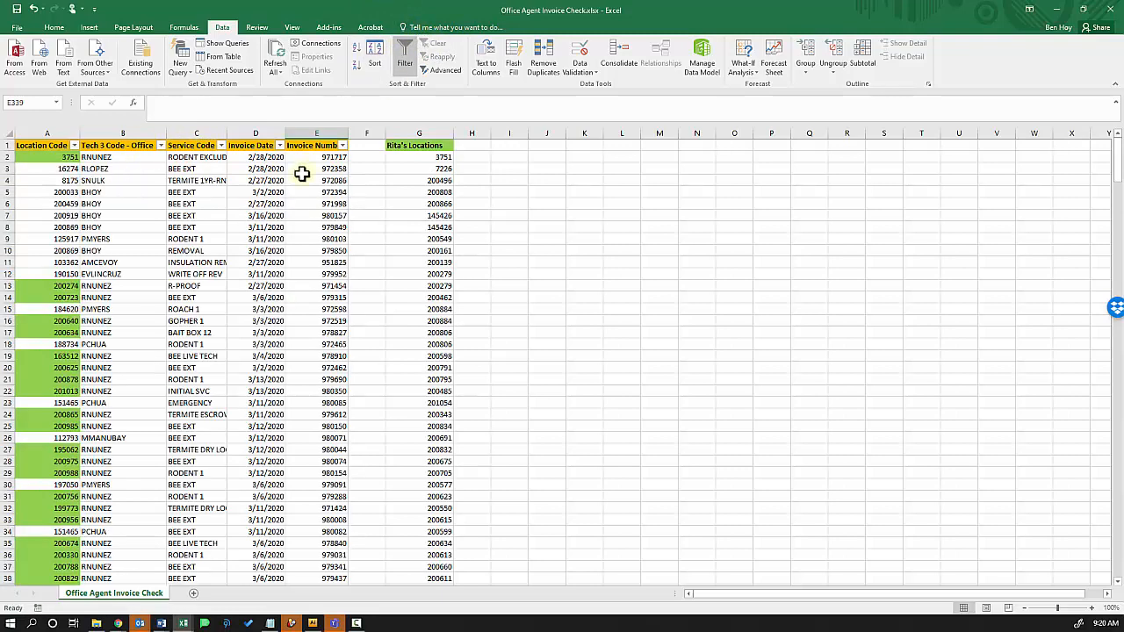
left_click(363, 224)
left_click(433, 158)
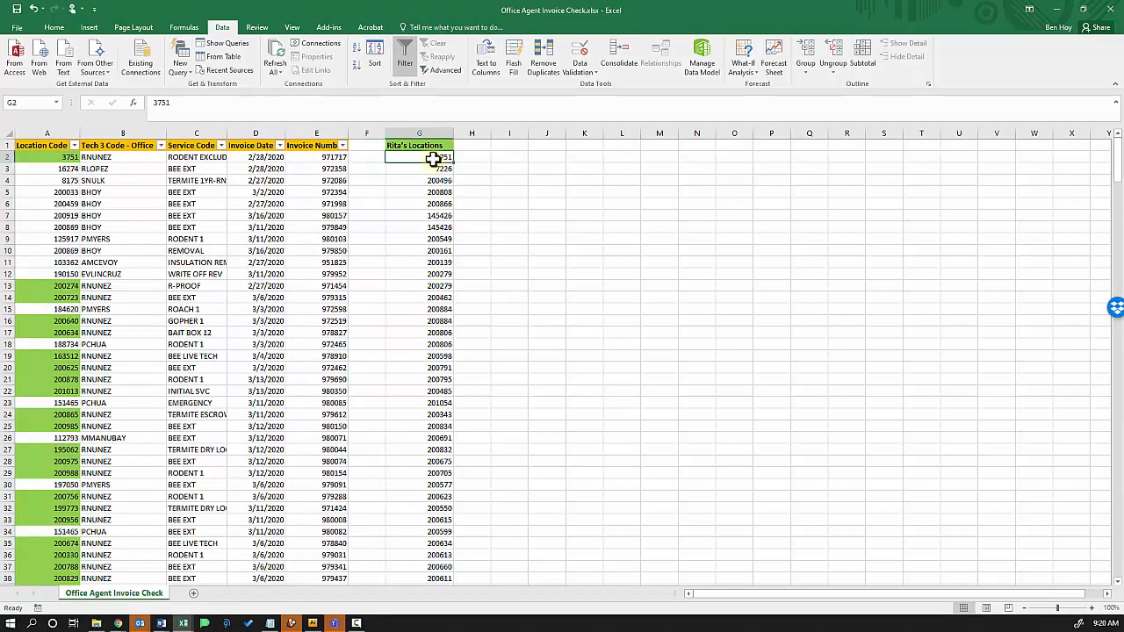
key("ctrl+shift+Down")
key("ctrl+shift+Down")
key("Delete")
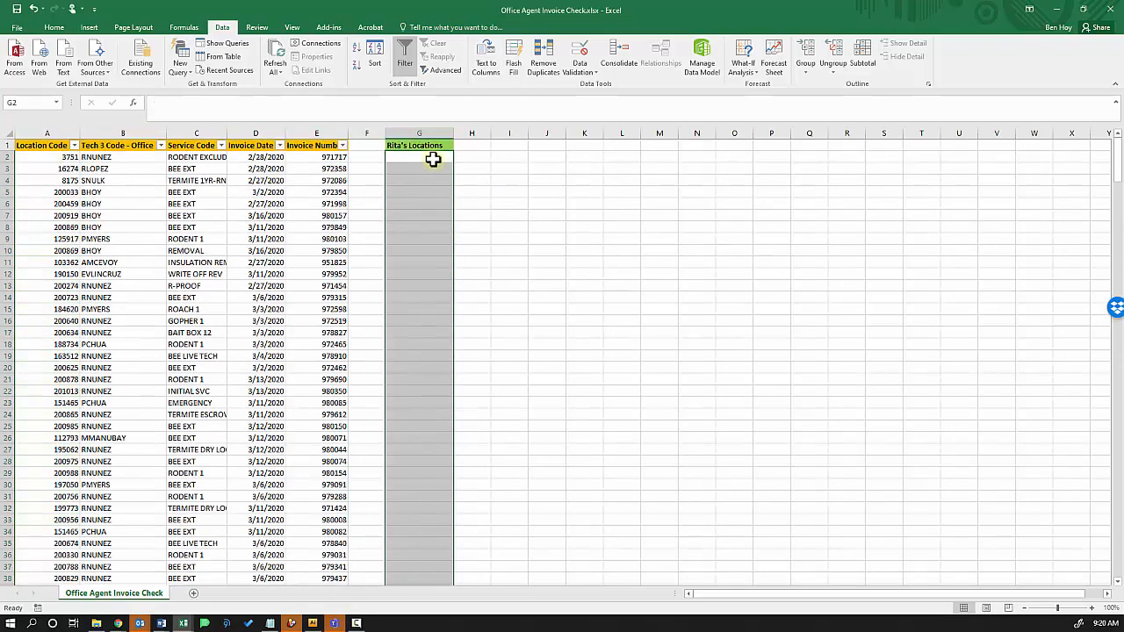
left_click(331, 232)
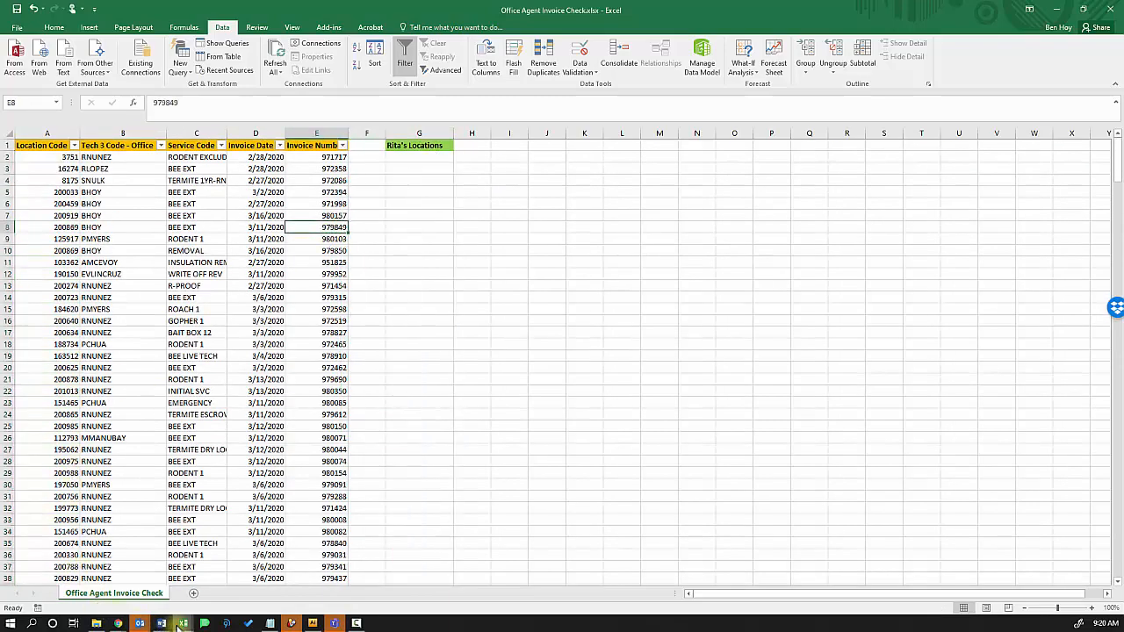
Copy the second agent's location codes from the payroll workbook and paste them at G2
mouse_move(180, 625)
left_click(395, 575)
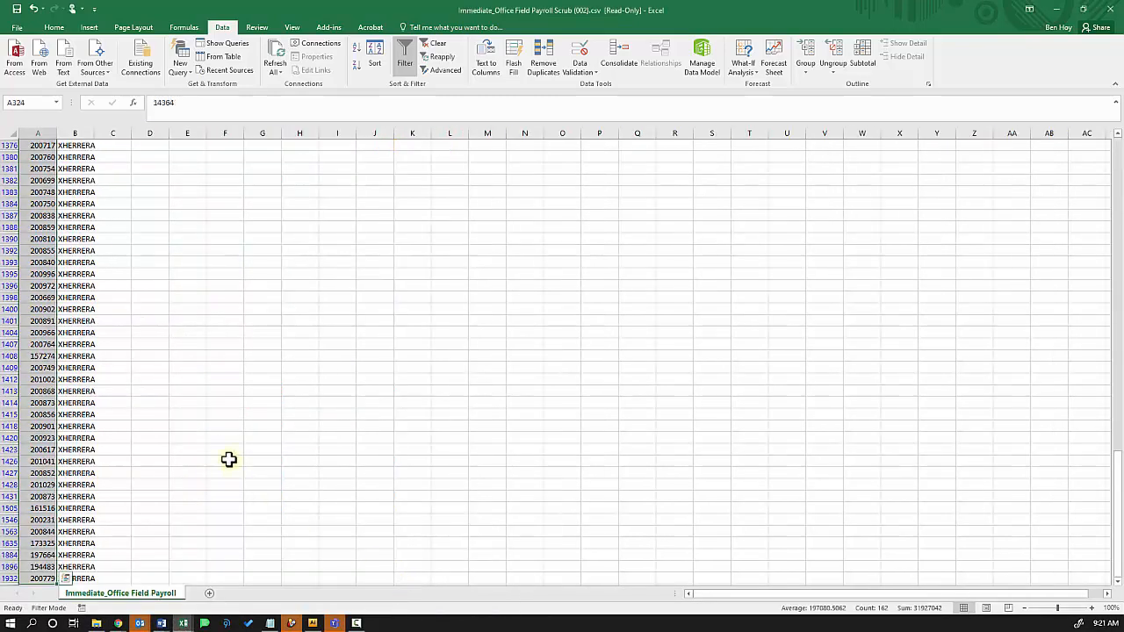
key("ctrl+c")
left_click(186, 625)
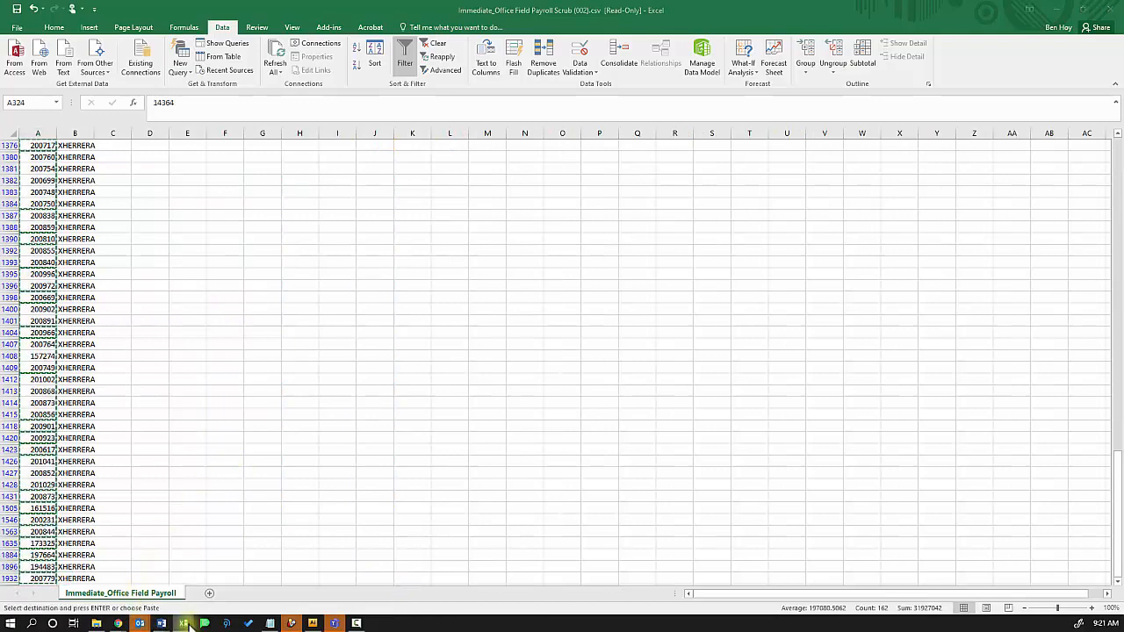
left_click(79, 580)
left_click(419, 155)
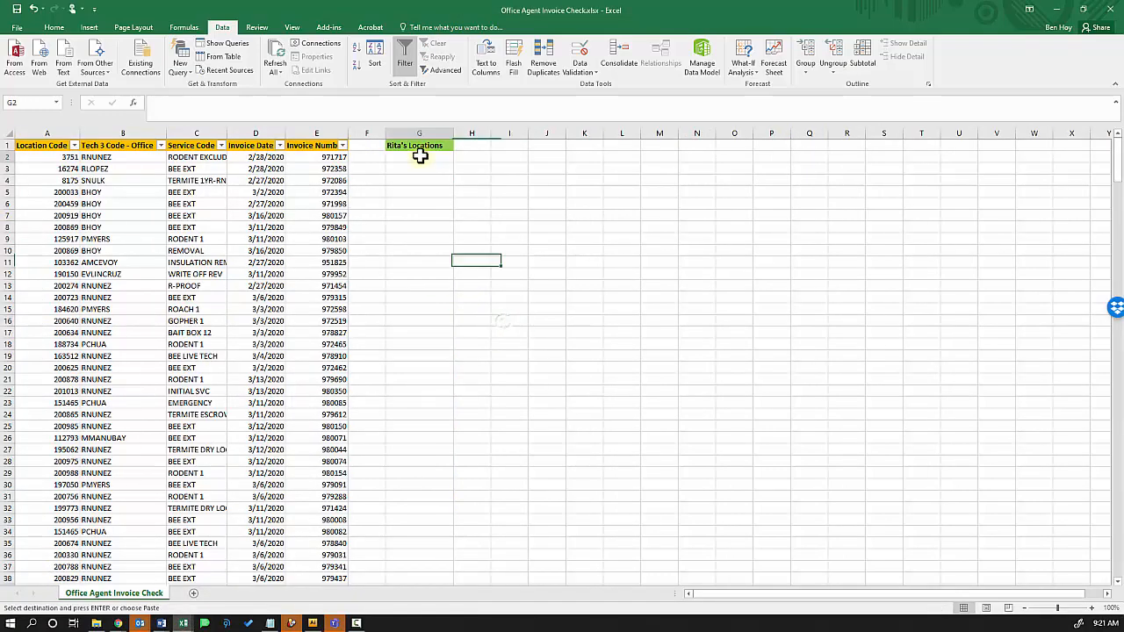
key("ctrl+v")
Rename the column G header after the second agent
left_click(404, 145)
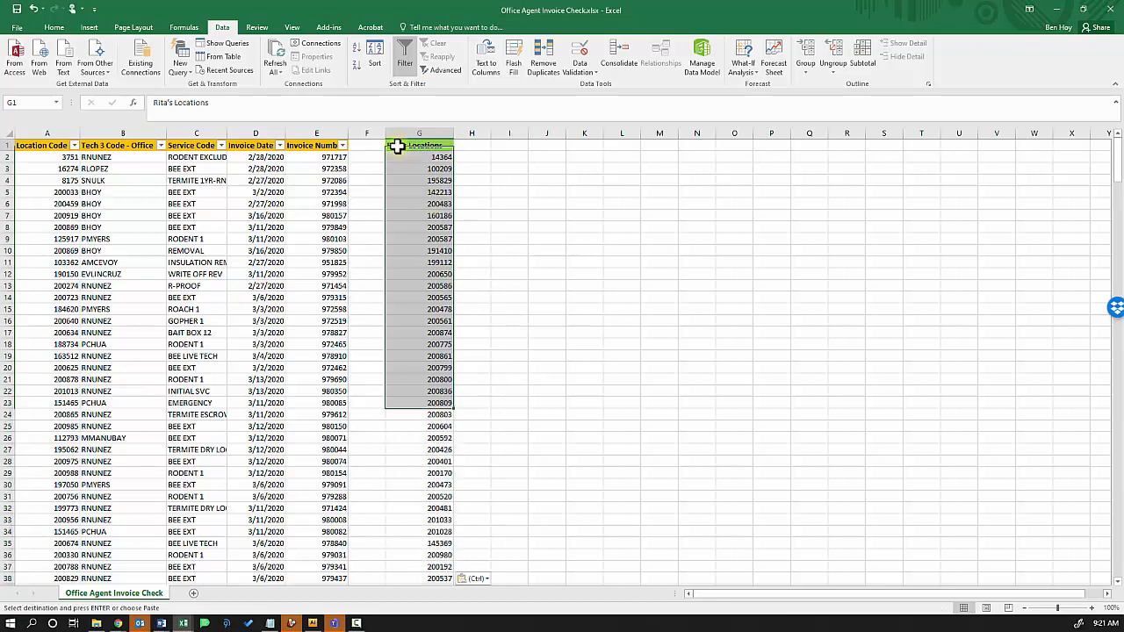
double_click(406, 146)
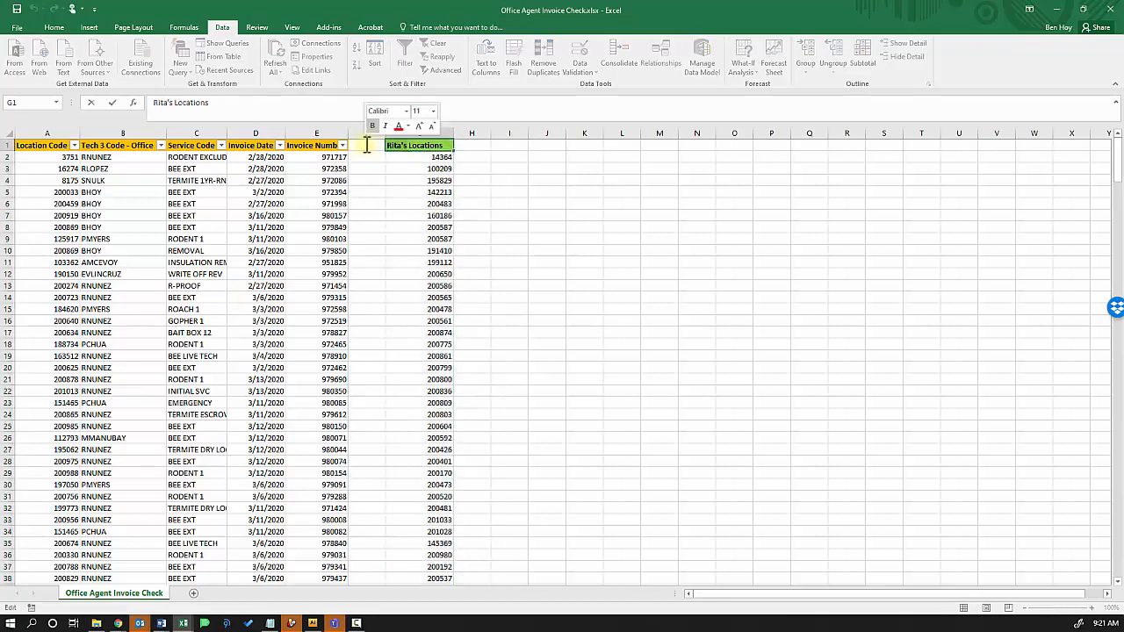
type("Xochil")
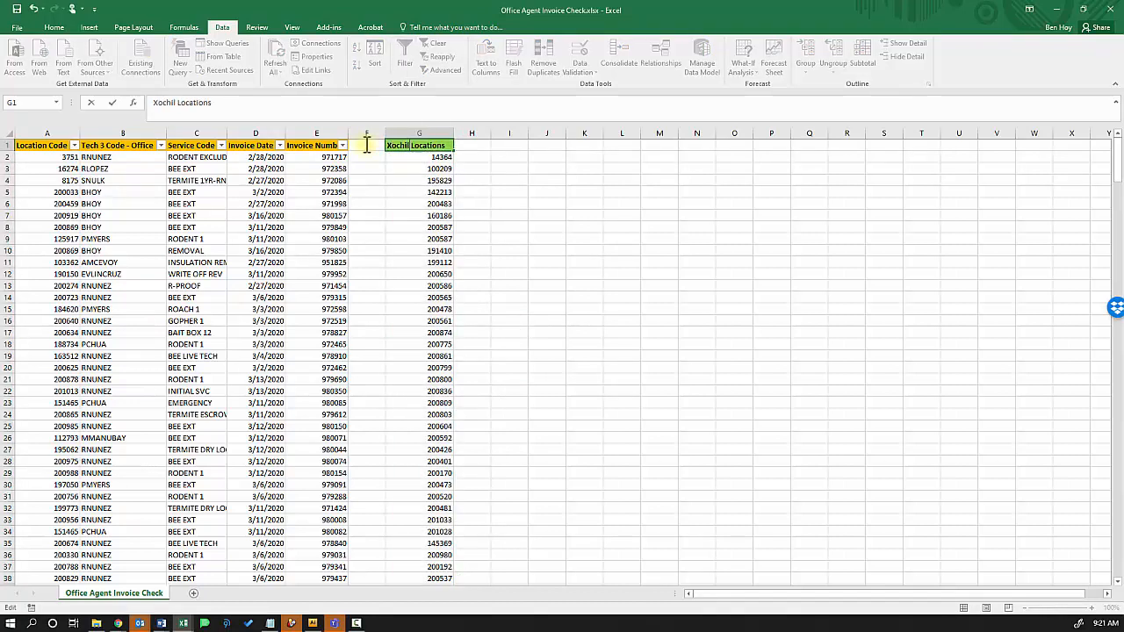
key("Return")
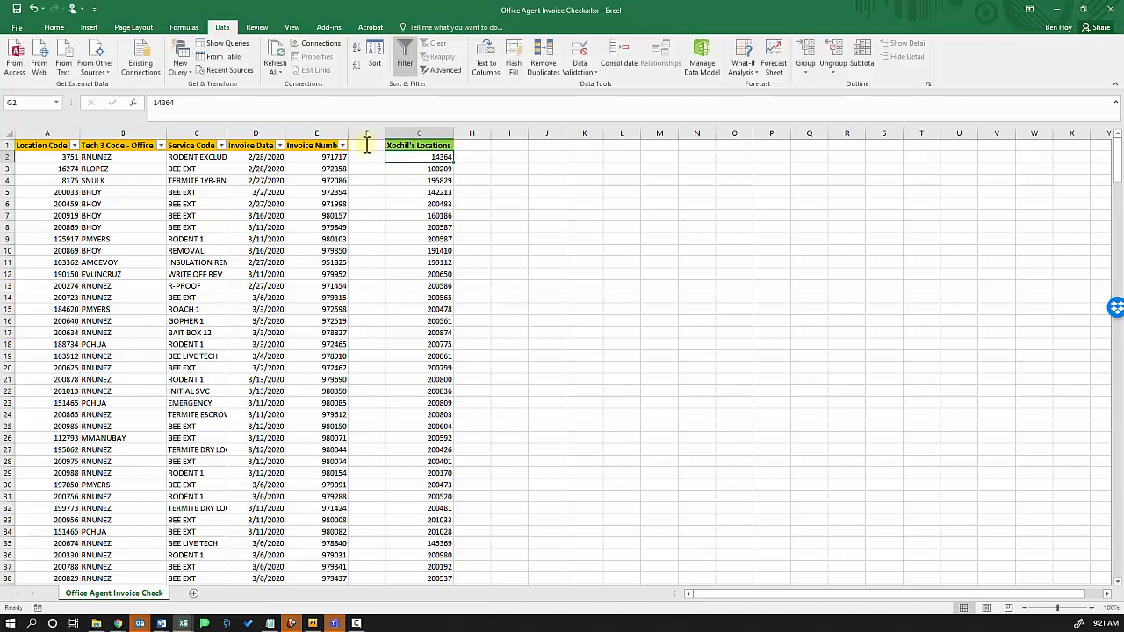
left_click(402, 213)
Filter the Location Code column by colour to show only green cells
scroll(350, 295, "down", 20)
scroll(350, 296, "up", 20)
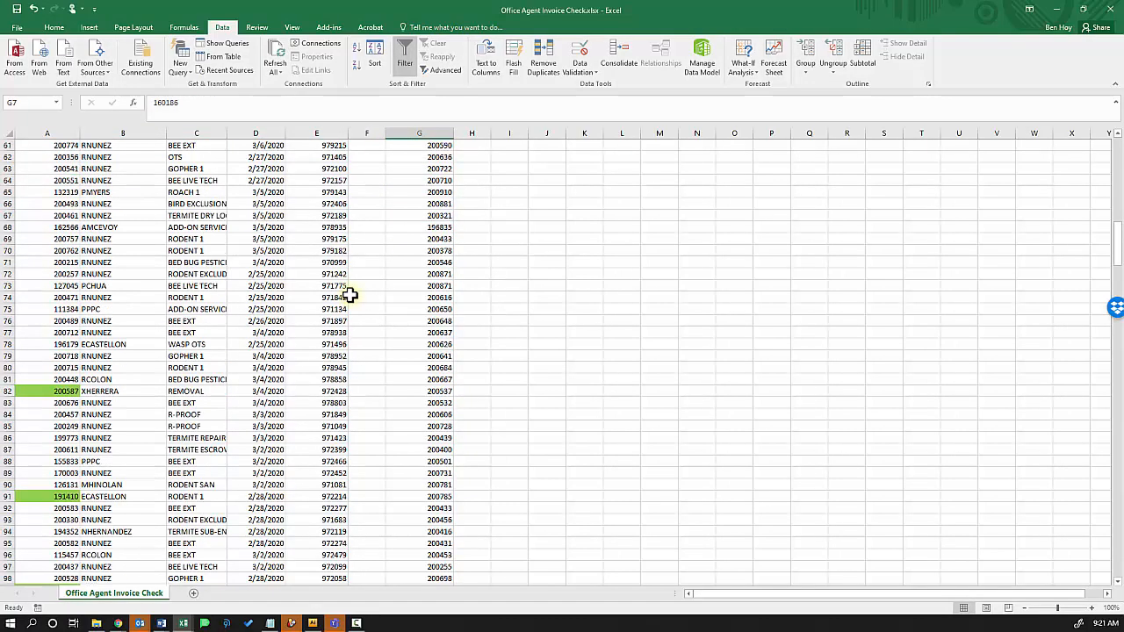
left_click_drag(429, 160, 431, 274)
left_click(431, 308)
left_click(74, 146)
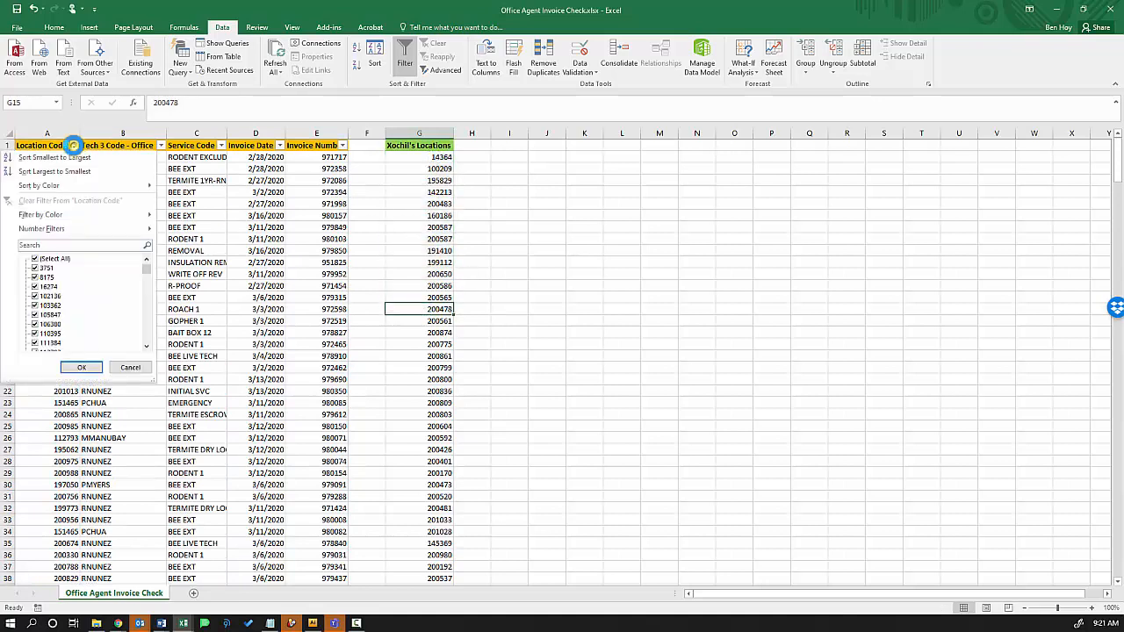
mouse_move(73, 216)
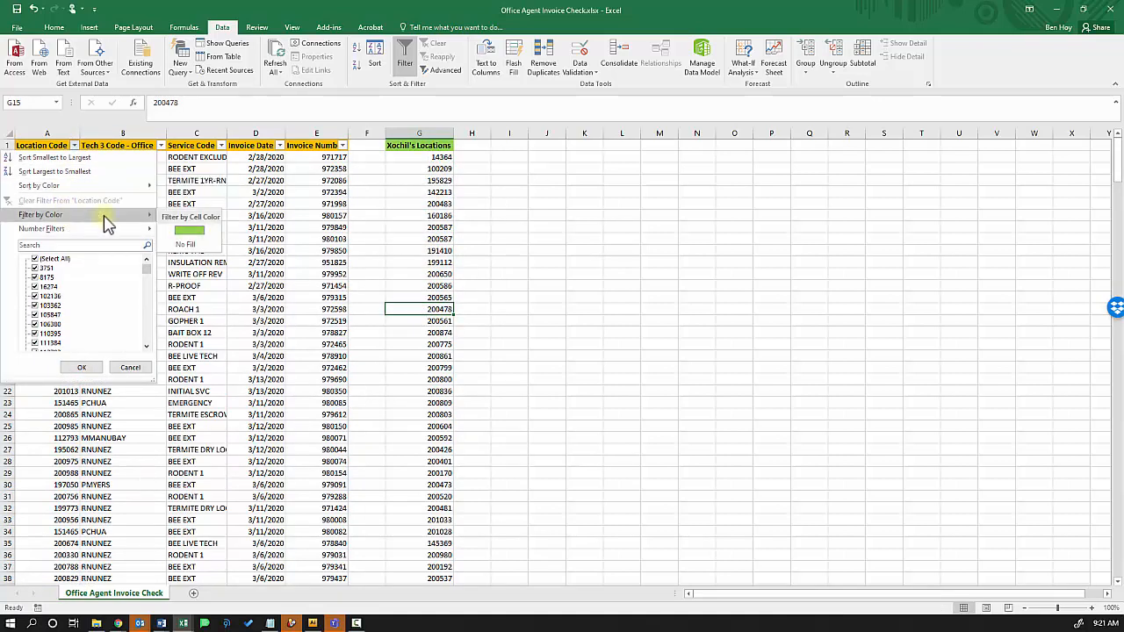
left_click(189, 230)
Filter the Tech 3 Code column to exclude the office agent's own tech code
left_click_drag(110, 191, 91, 303)
left_click_drag(41, 285, 53, 397)
left_click(111, 342)
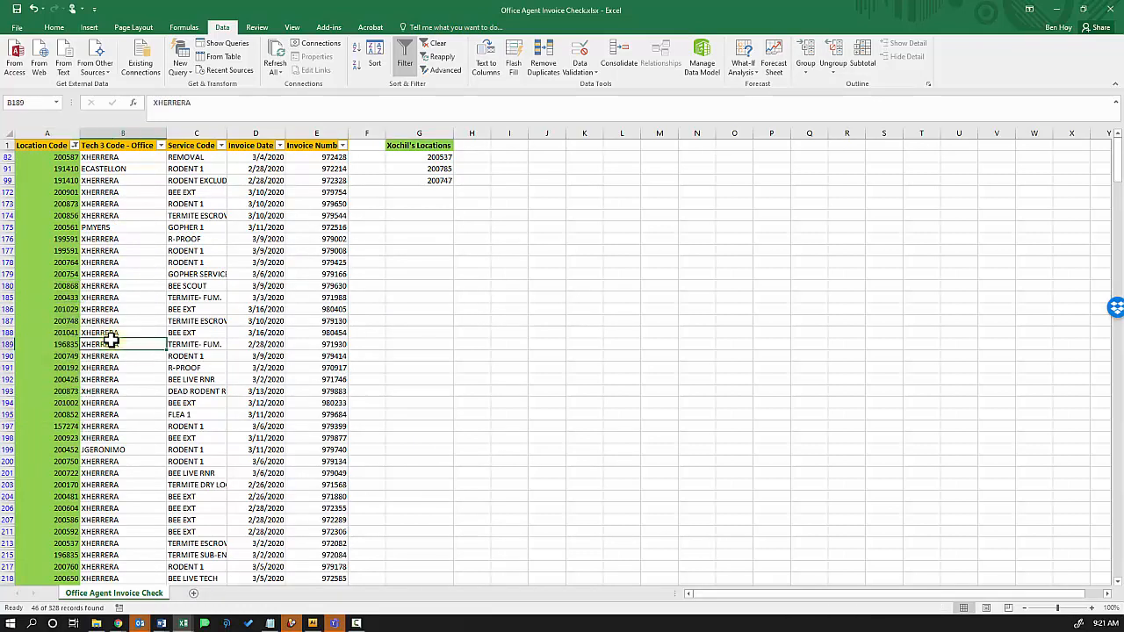
key("Up")
key("Up")
key("Up")
key("Up")
key("Up")
key("Up")
key("Up")
key("Up")
key("Up")
key("Up")
key("Up")
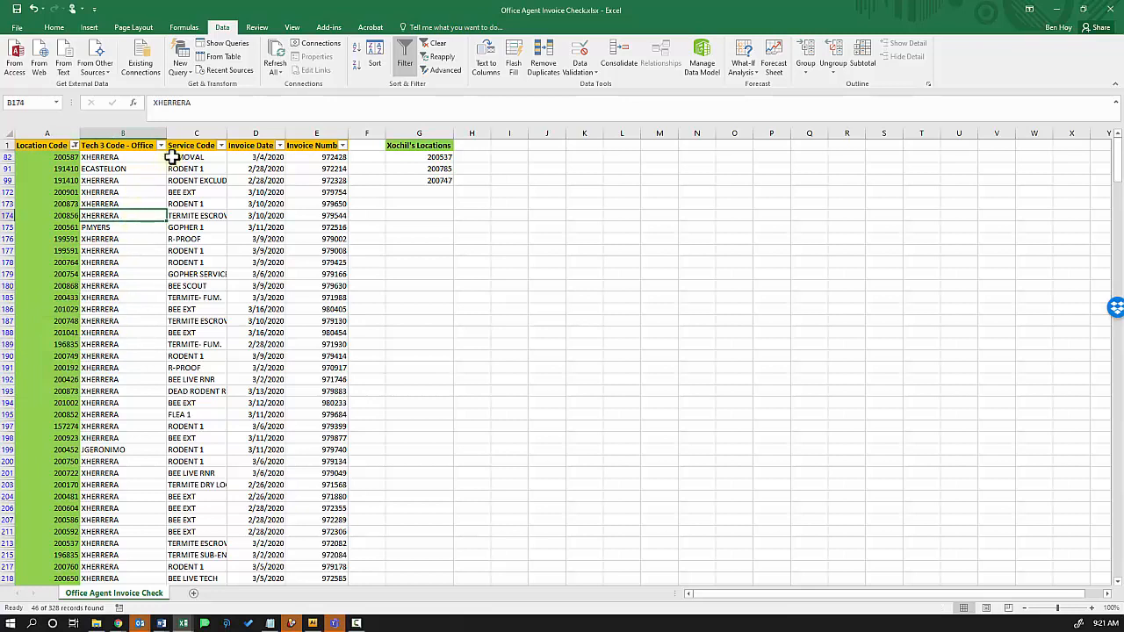
left_click(160, 146)
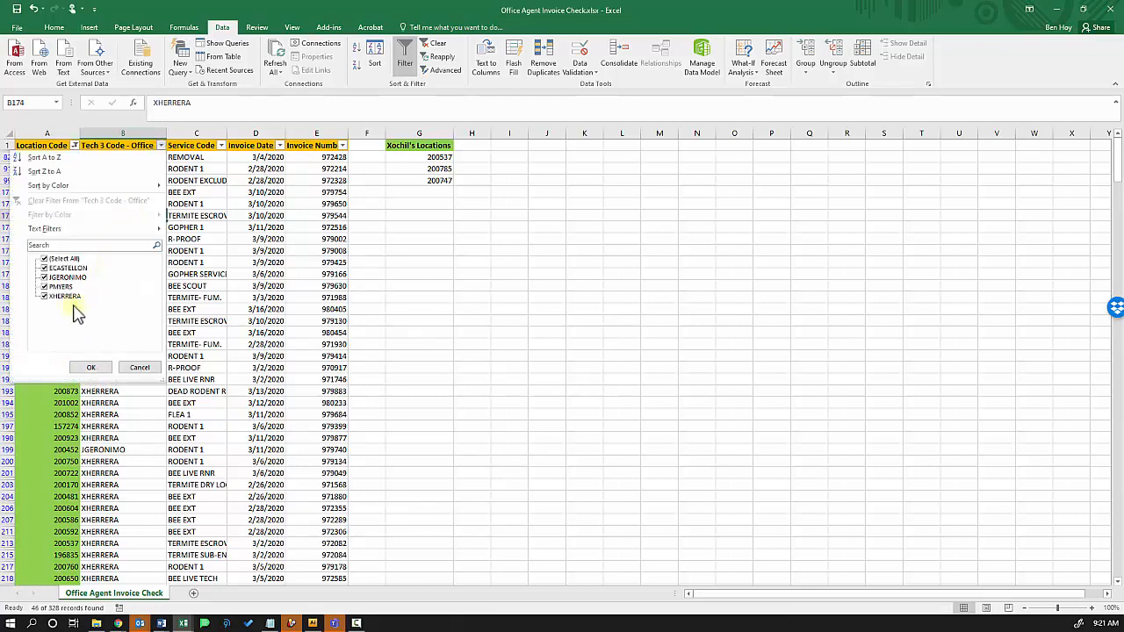
left_click(44, 297)
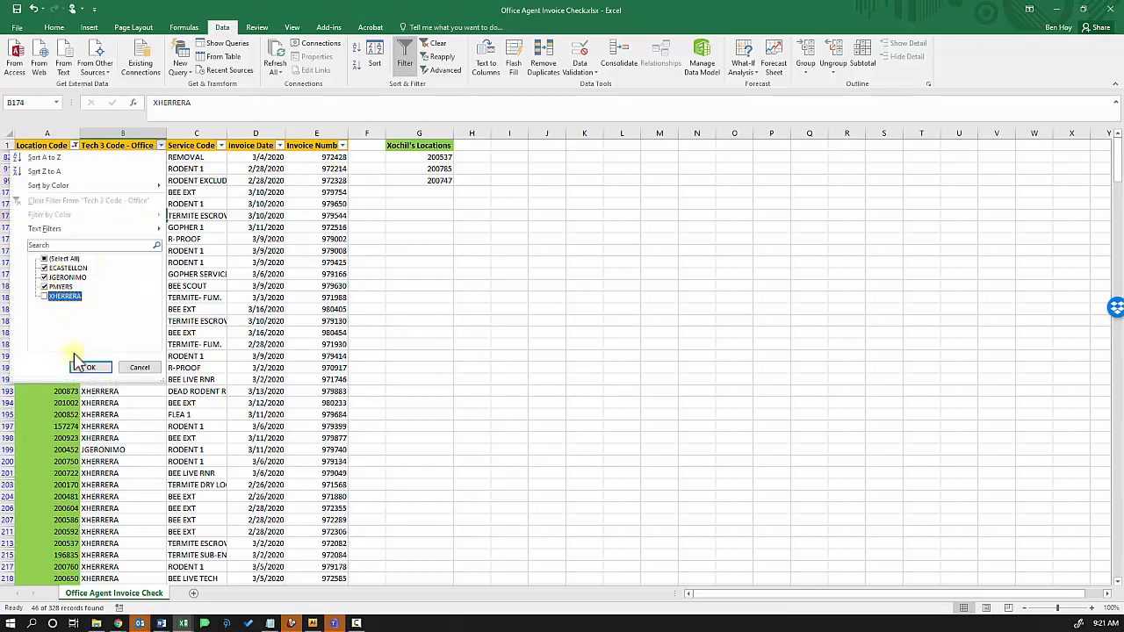
left_click(90, 367)
left_click(122, 237)
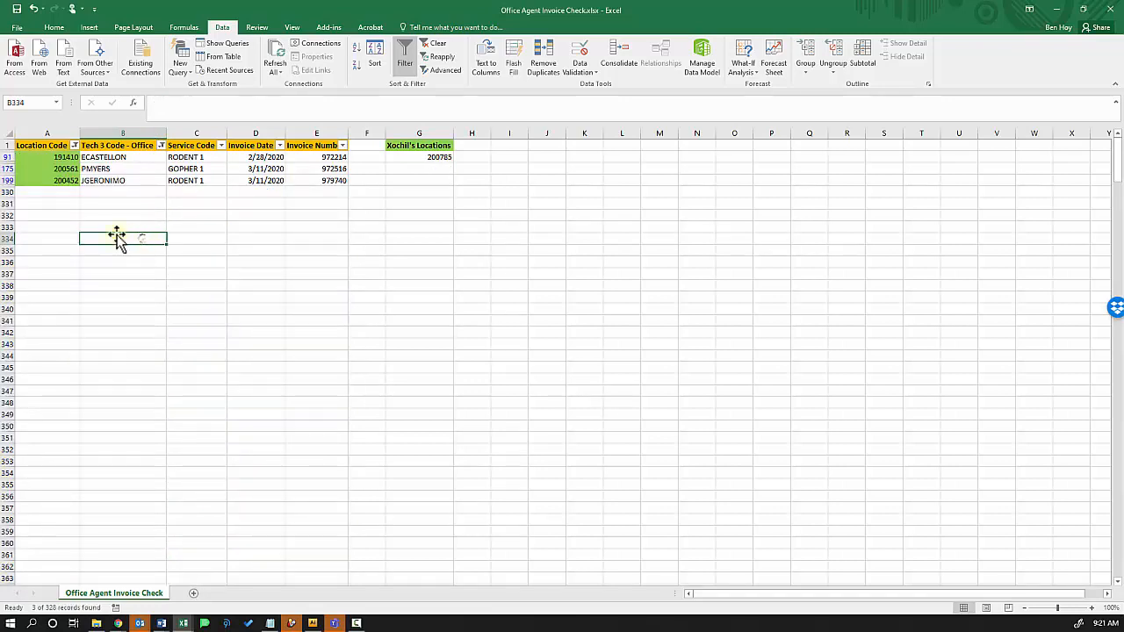
Review the three remaining invoices' location, tech and service codes, then clear all filters
left_click(115, 156)
left_click(182, 158)
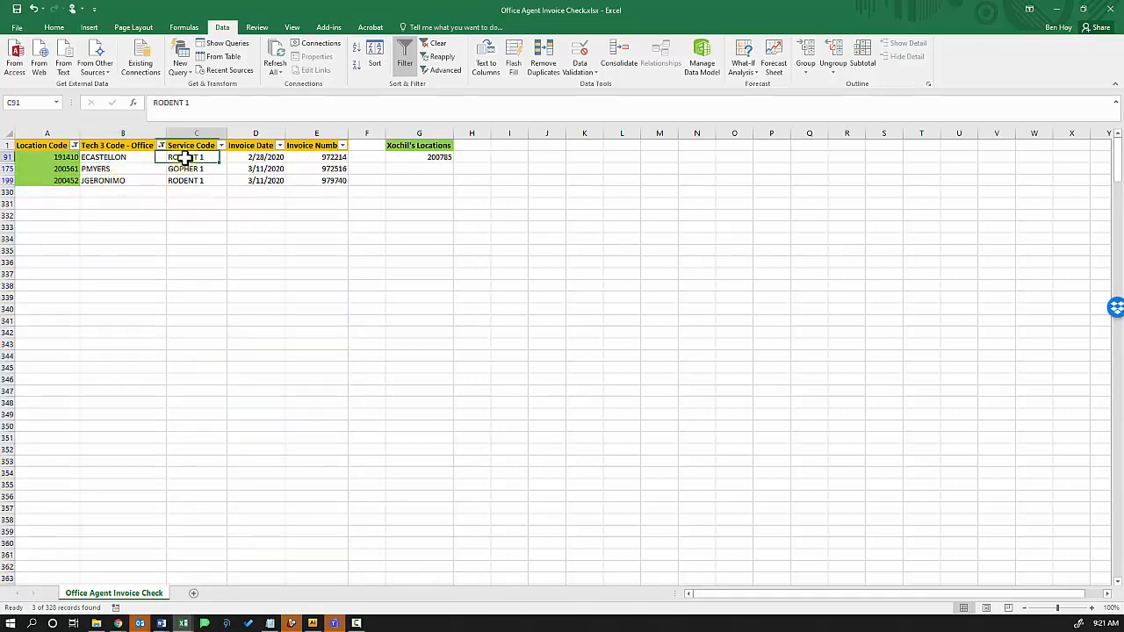
left_click(114, 158)
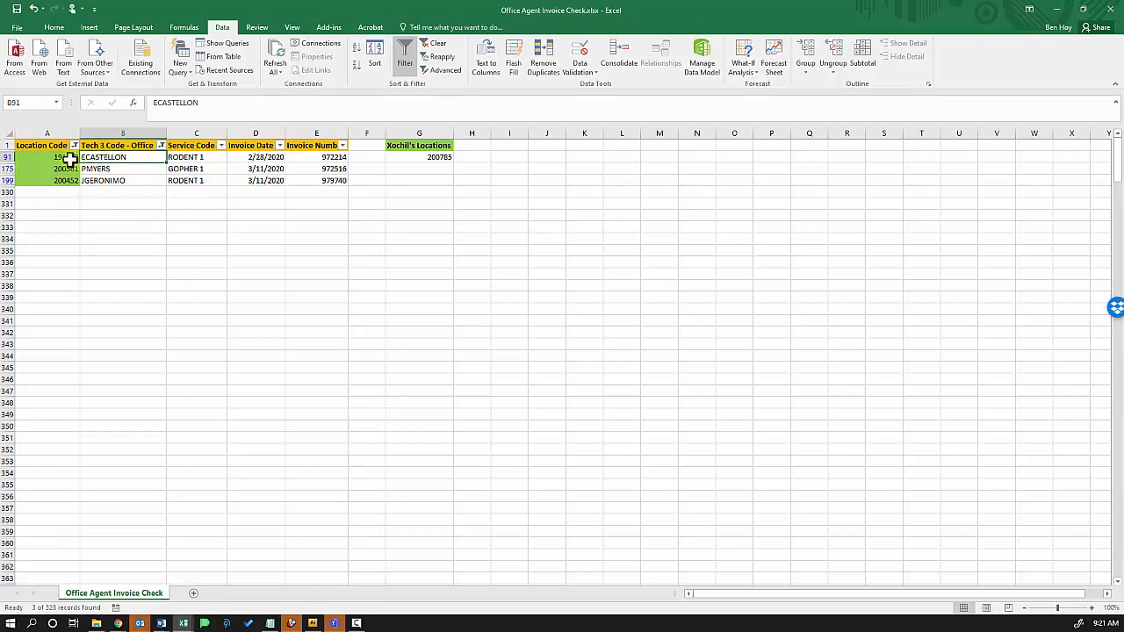
left_click(118, 169)
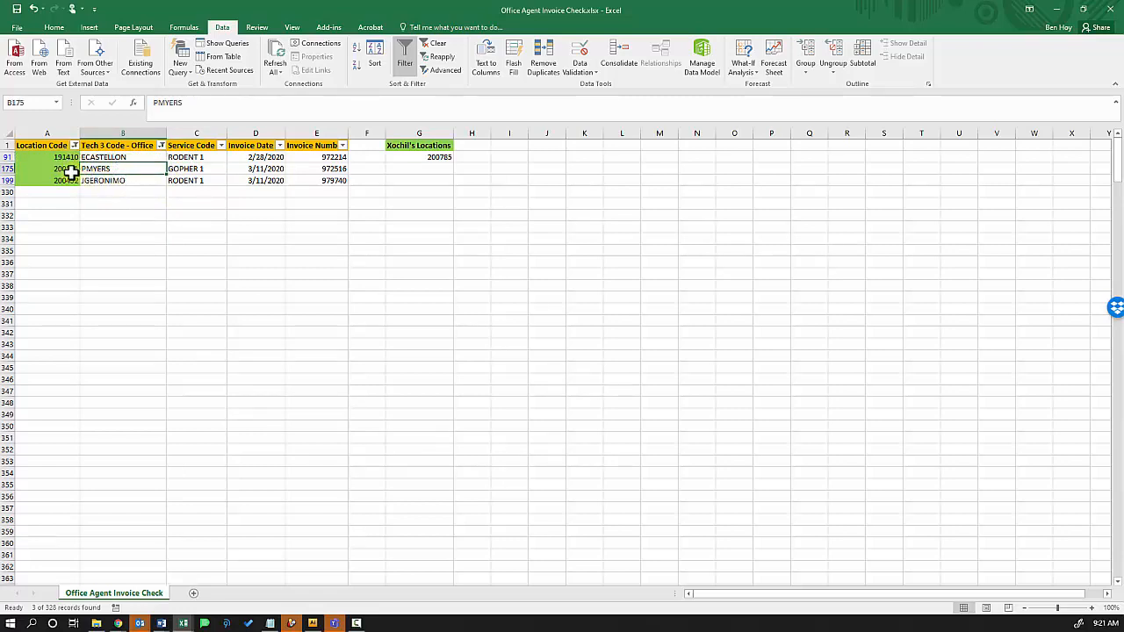
left_click_drag(104, 157, 119, 190)
left_click(125, 203)
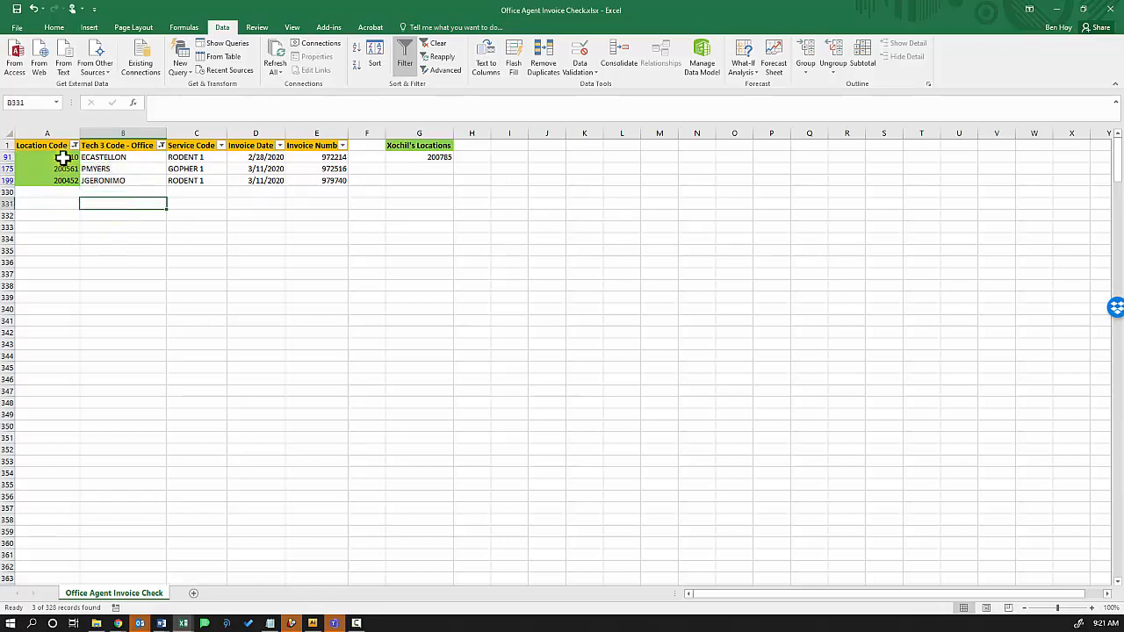
left_click_drag(61, 157, 119, 178)
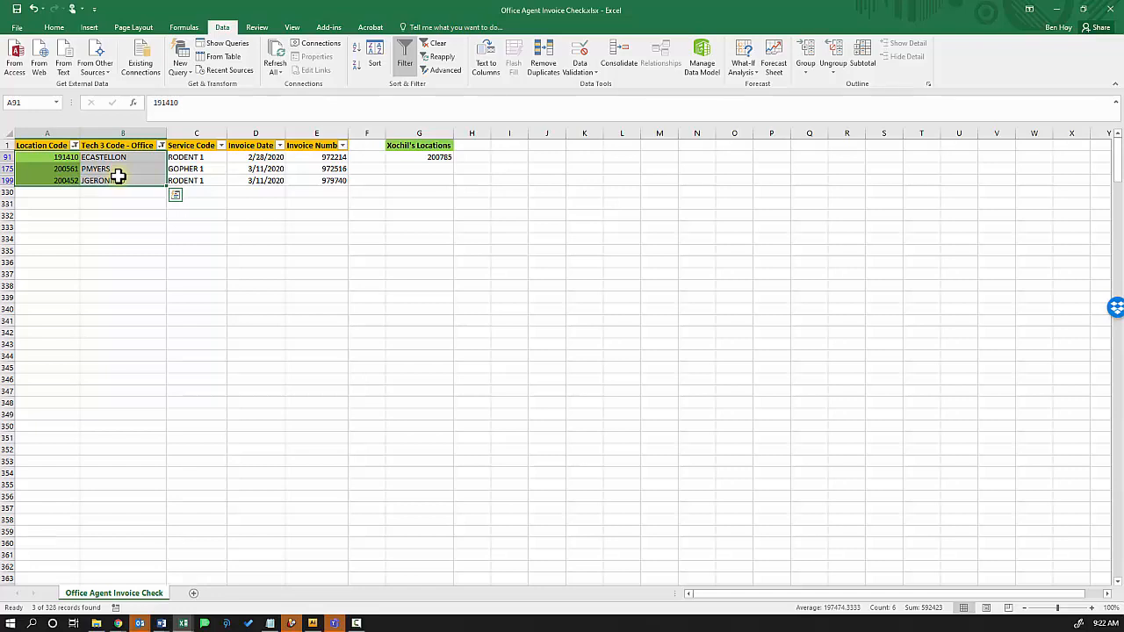
left_click(114, 207)
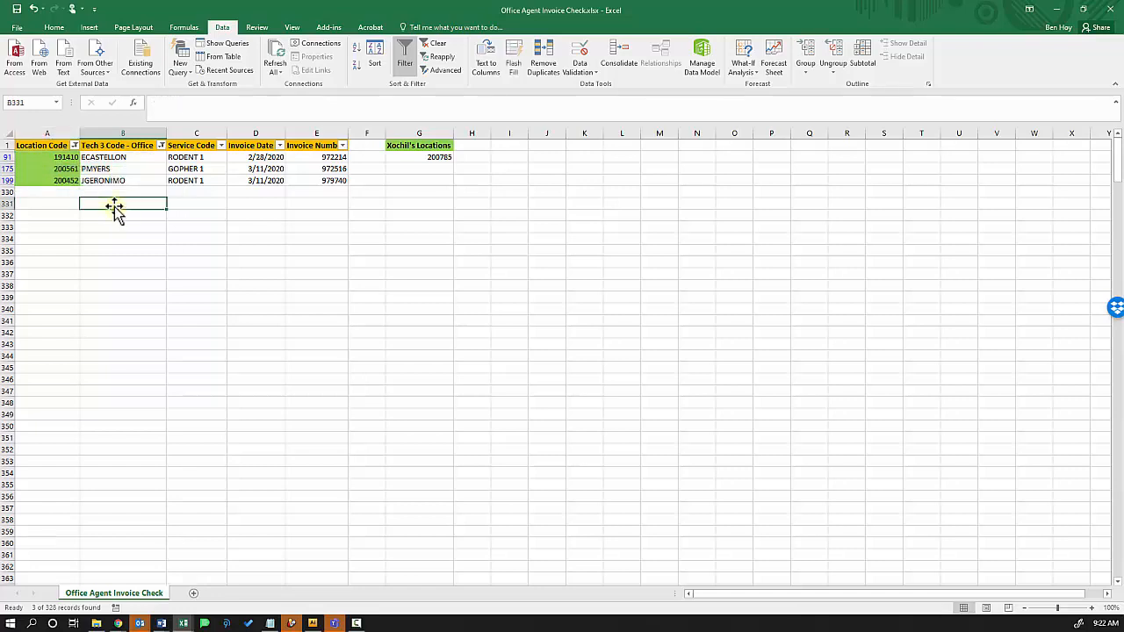
left_click(153, 178)
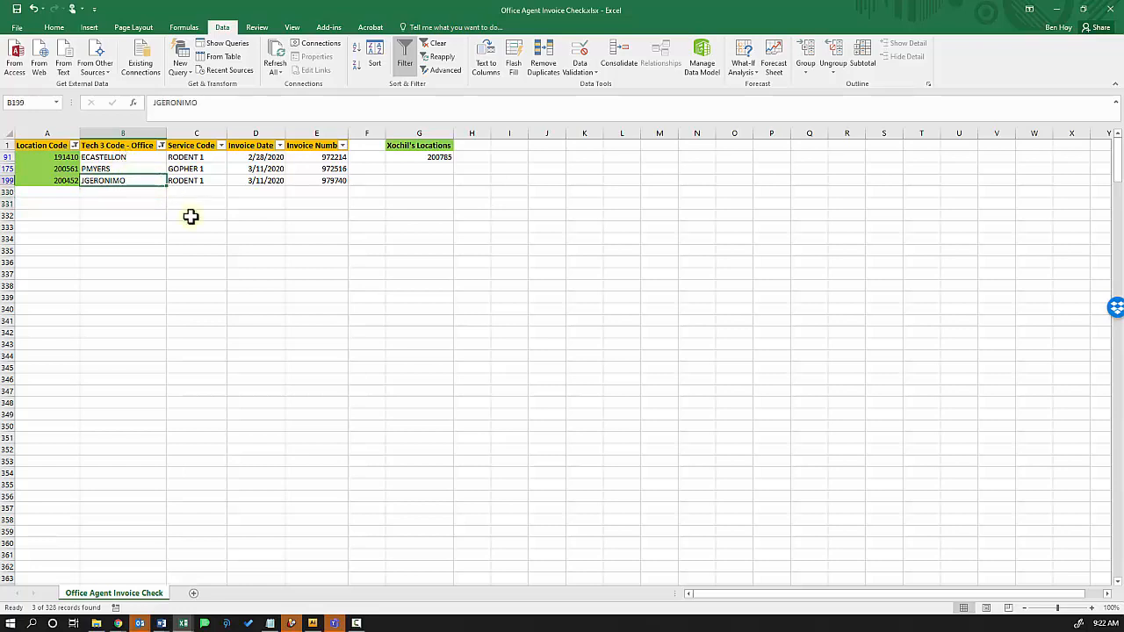
left_click(438, 43)
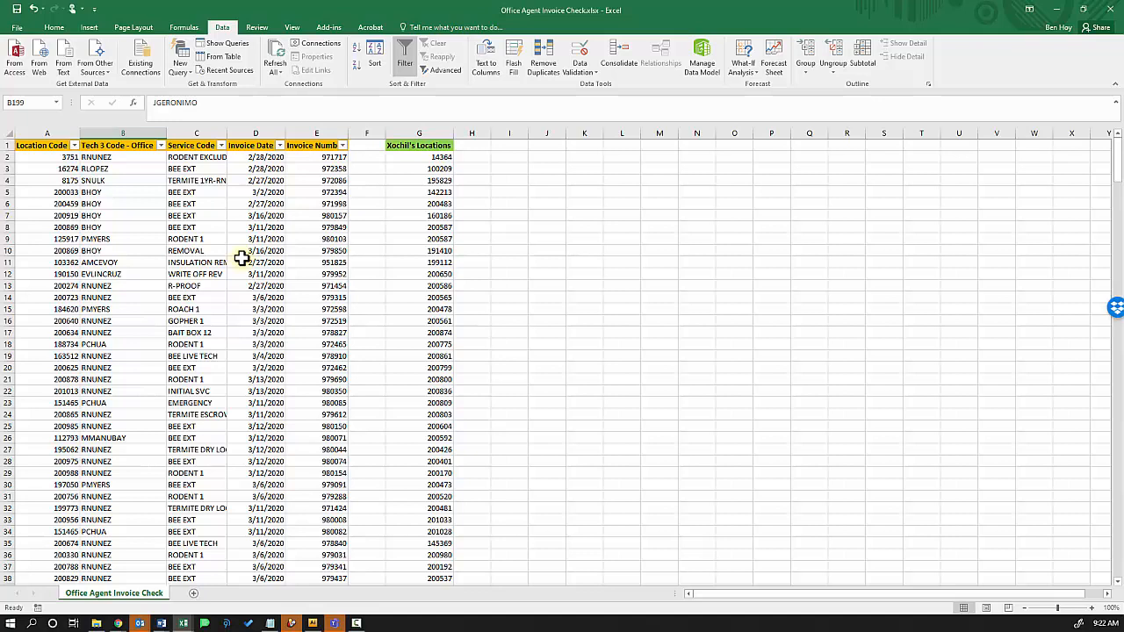
left_click(126, 271)
left_click(266, 156)
left_click_drag(266, 157, 267, 361)
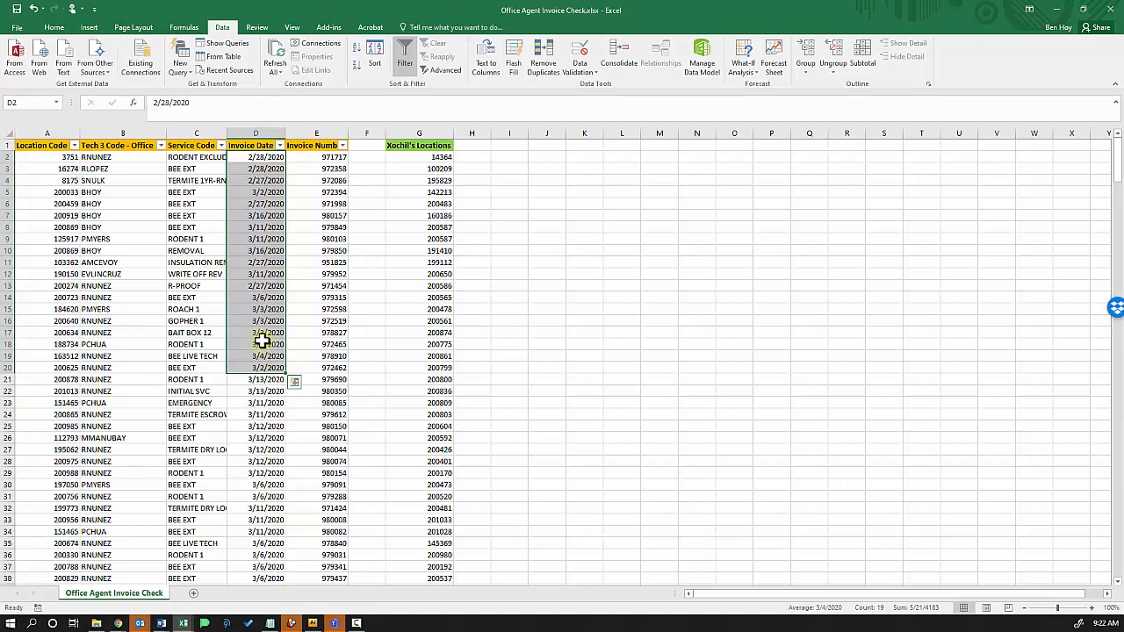
left_click(305, 309)
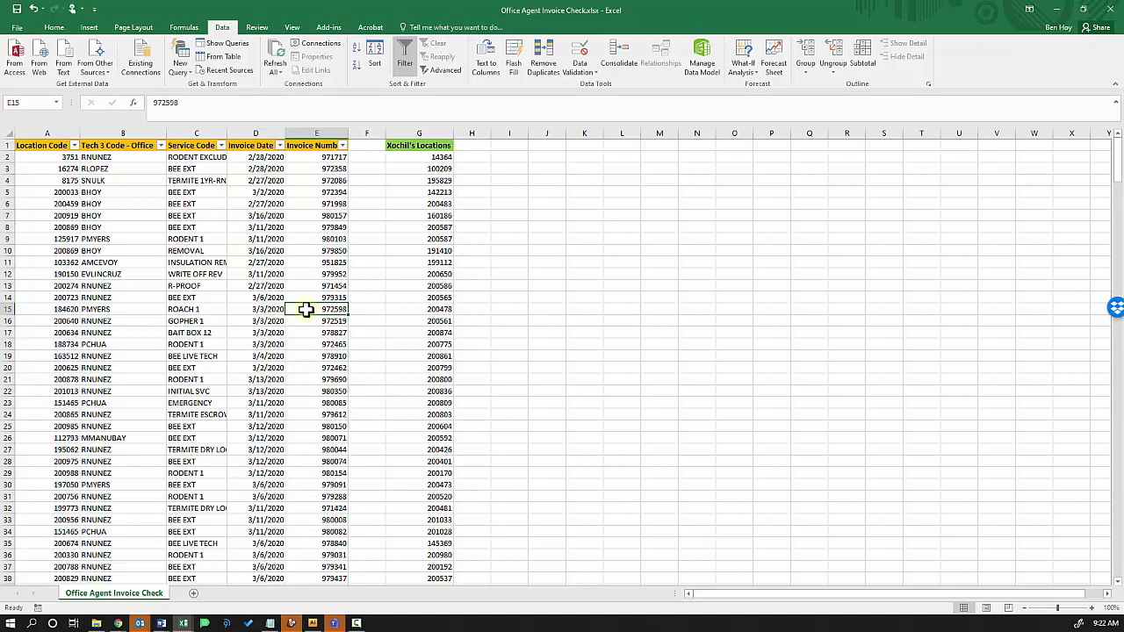
left_click(256, 263)
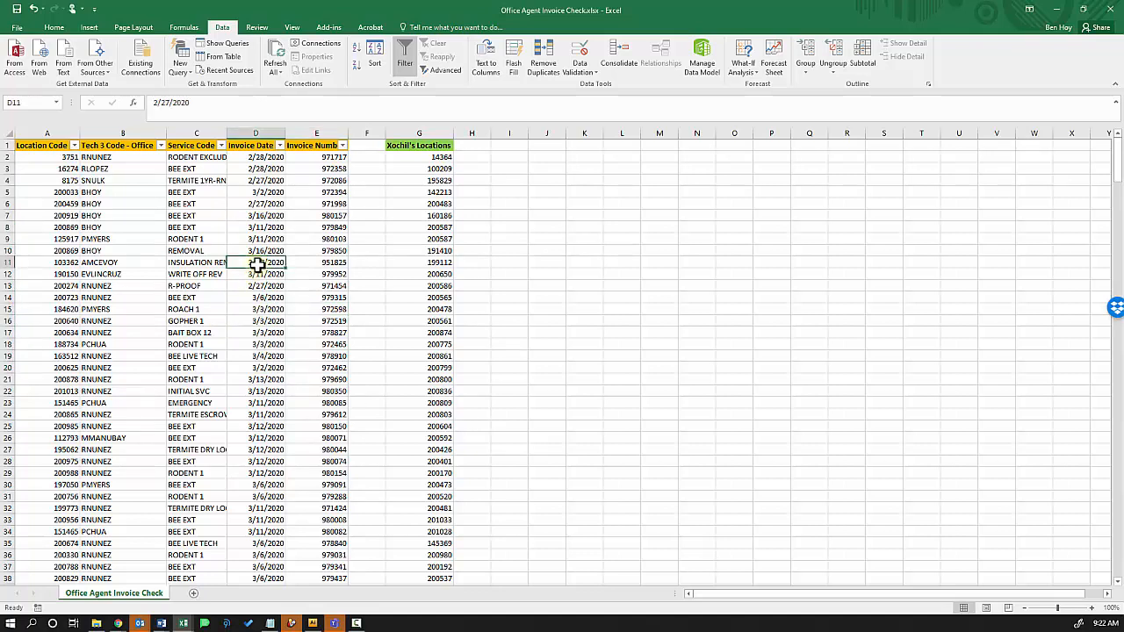
left_click(263, 217)
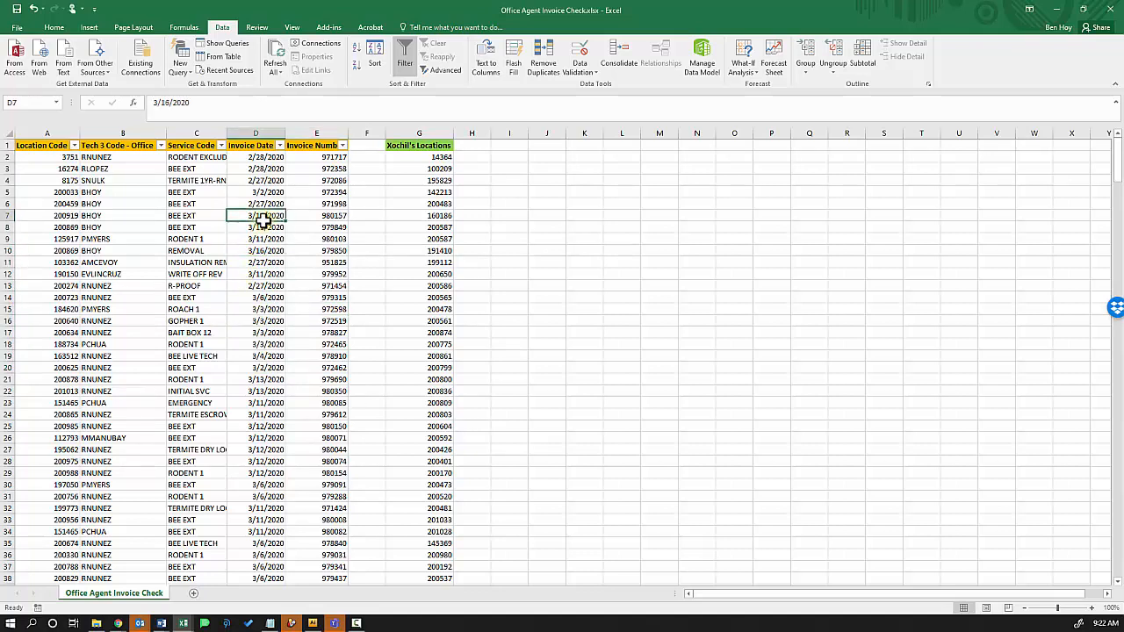